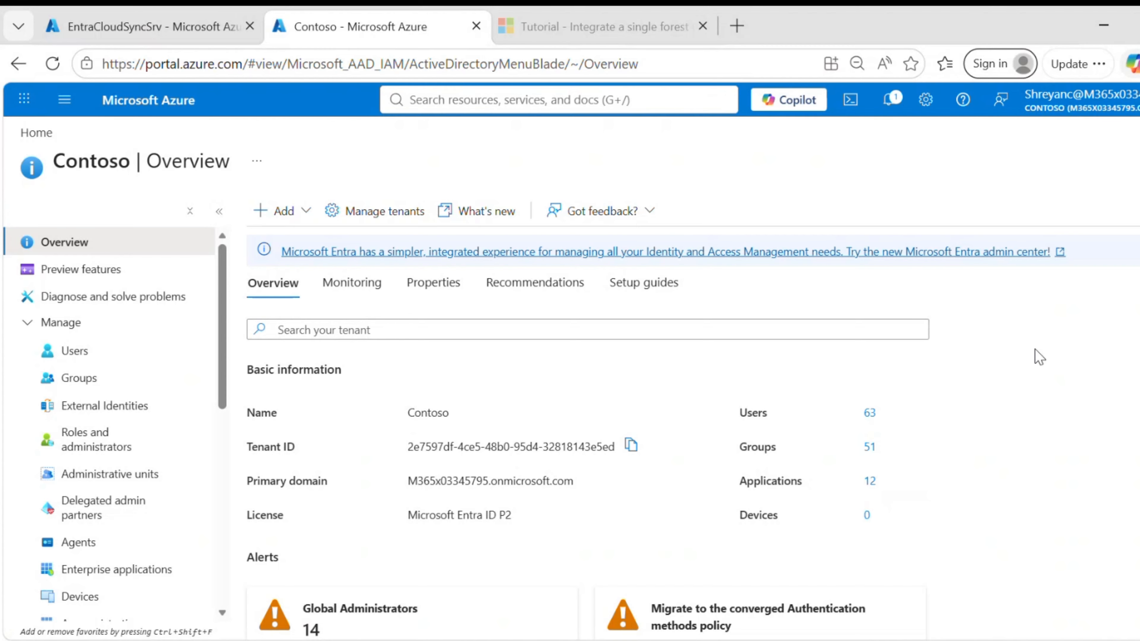
- Open the Cloud Sync configurations under Microsoft Entra Connect for the Contoso tenant
scroll(140, 575, down, 3)
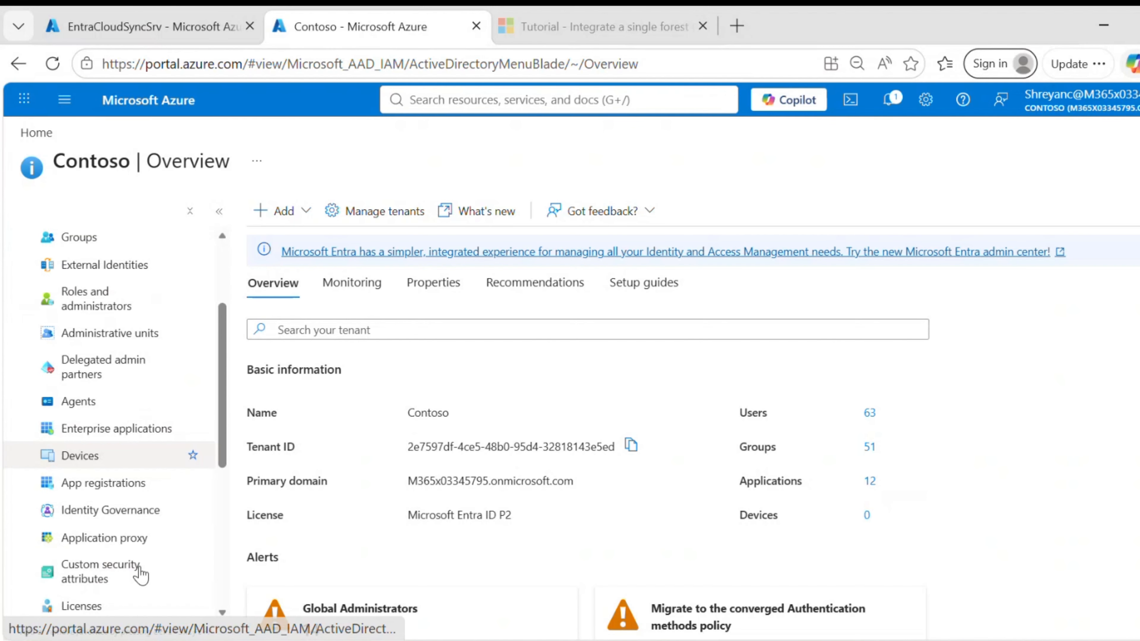
scroll(140, 575, down, 1)
scroll(133, 502, down, 2)
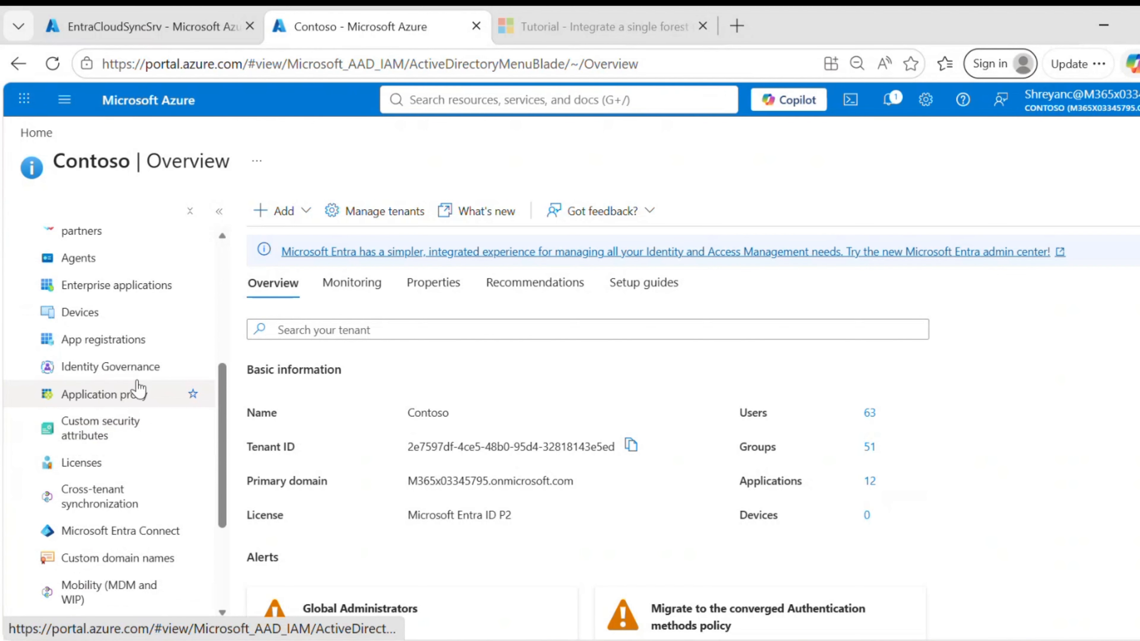
click(127, 532)
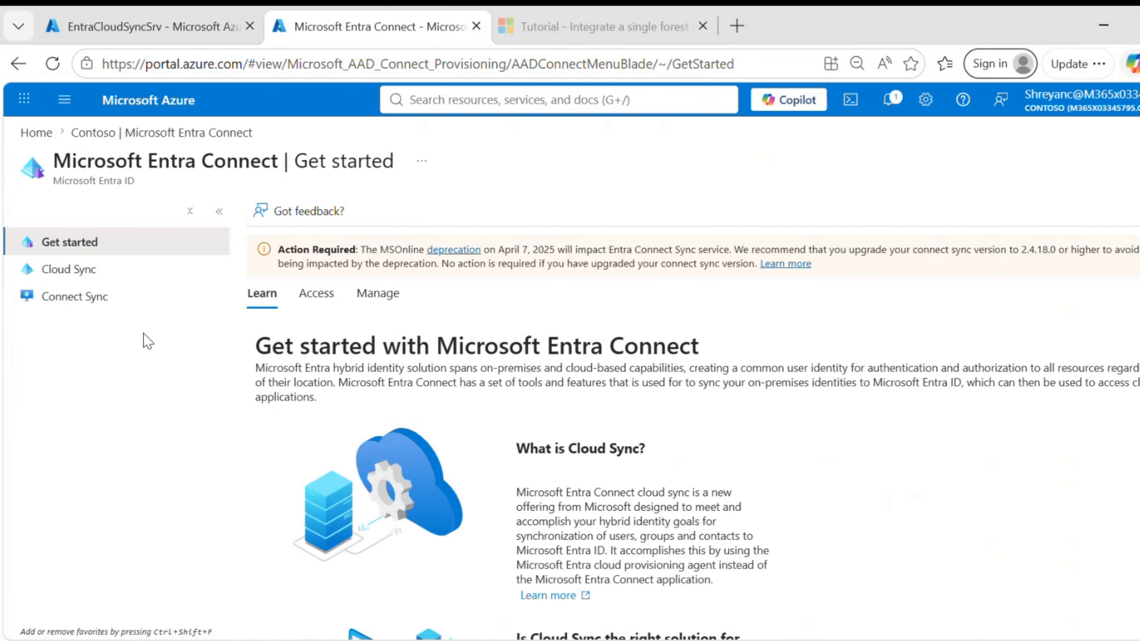
click(108, 280)
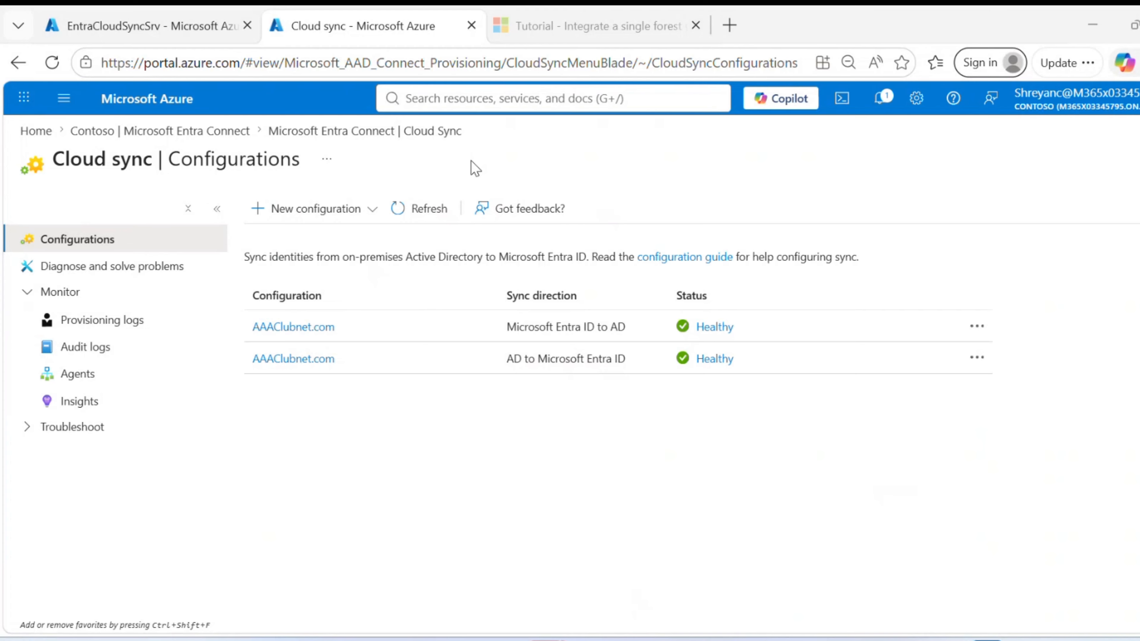
- Start a new AD to Microsoft Entra ID sync configuration and download the on-premises provisioning agent, accepting its terms
click(375, 220)
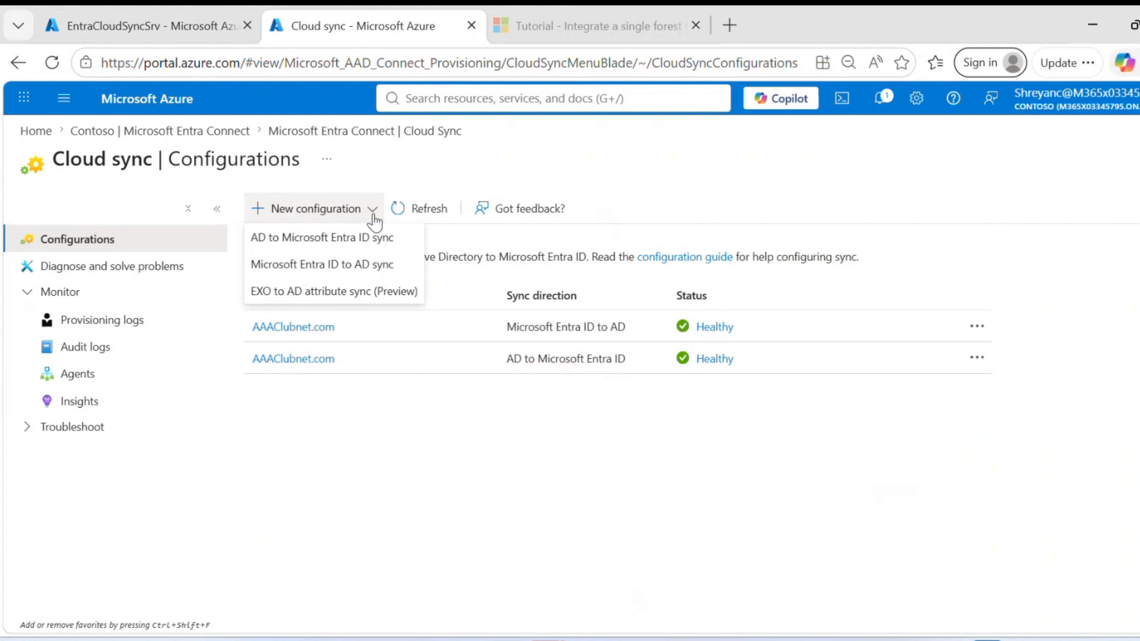
click(337, 245)
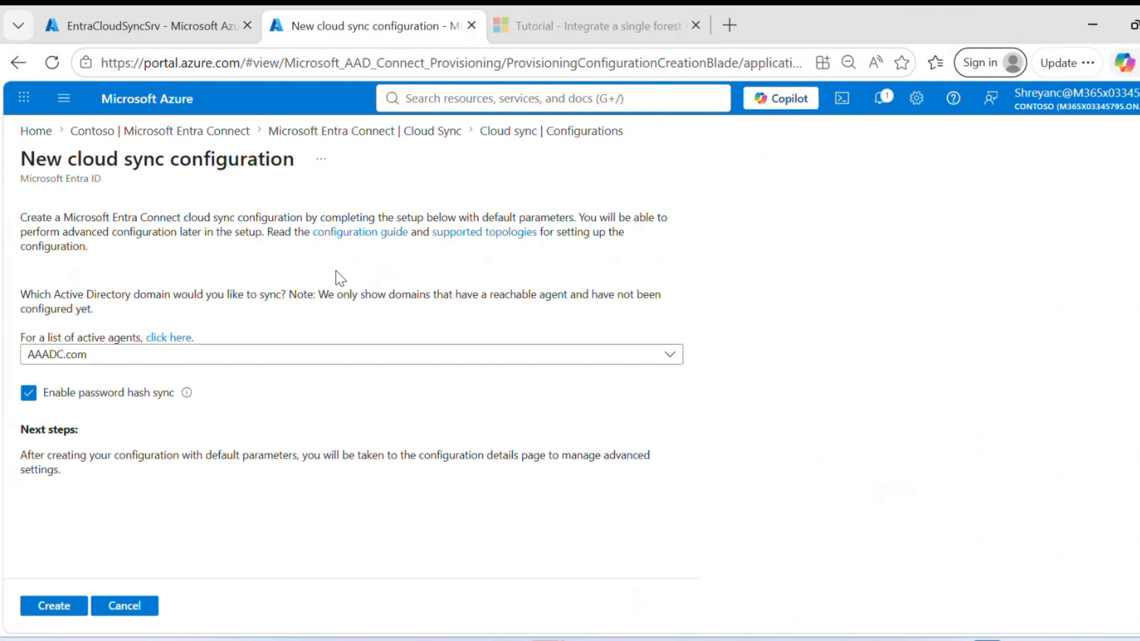
click(162, 338)
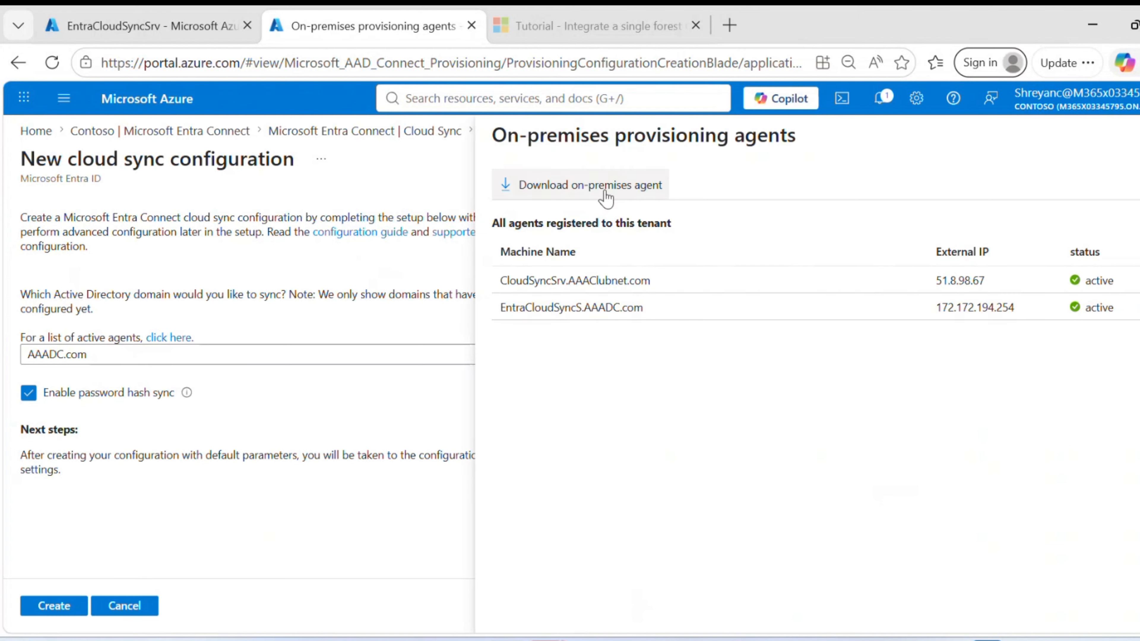
click(606, 197)
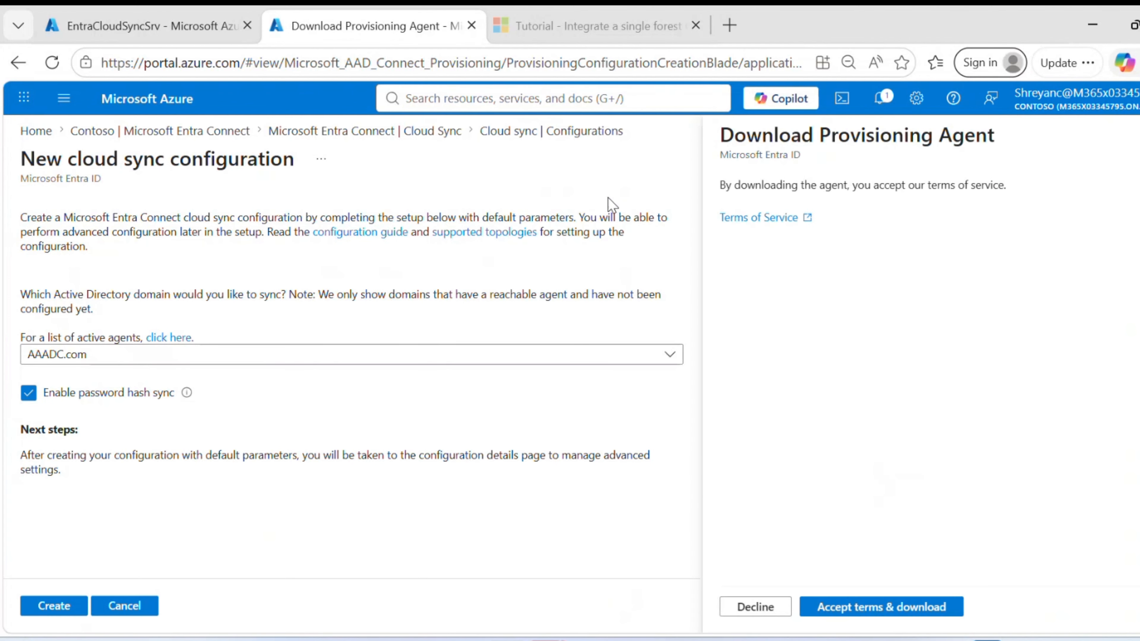
click(875, 613)
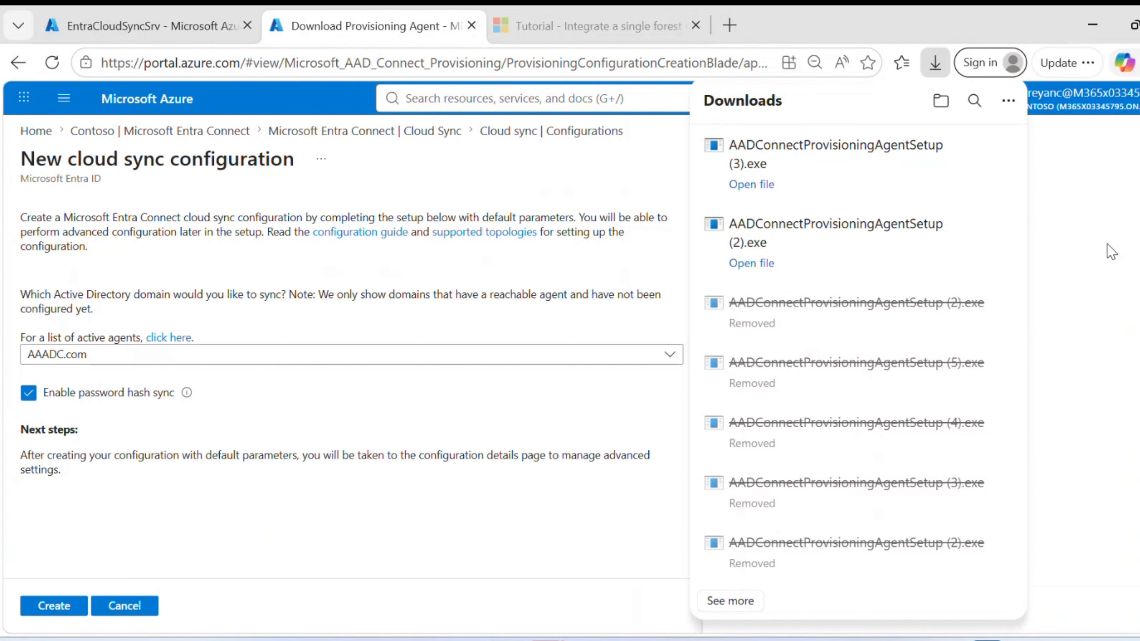
- Show the downloaded AADConnectProvisioningAgentSetup (3) installer in its folder and copy it
mouse_move(949, 173)
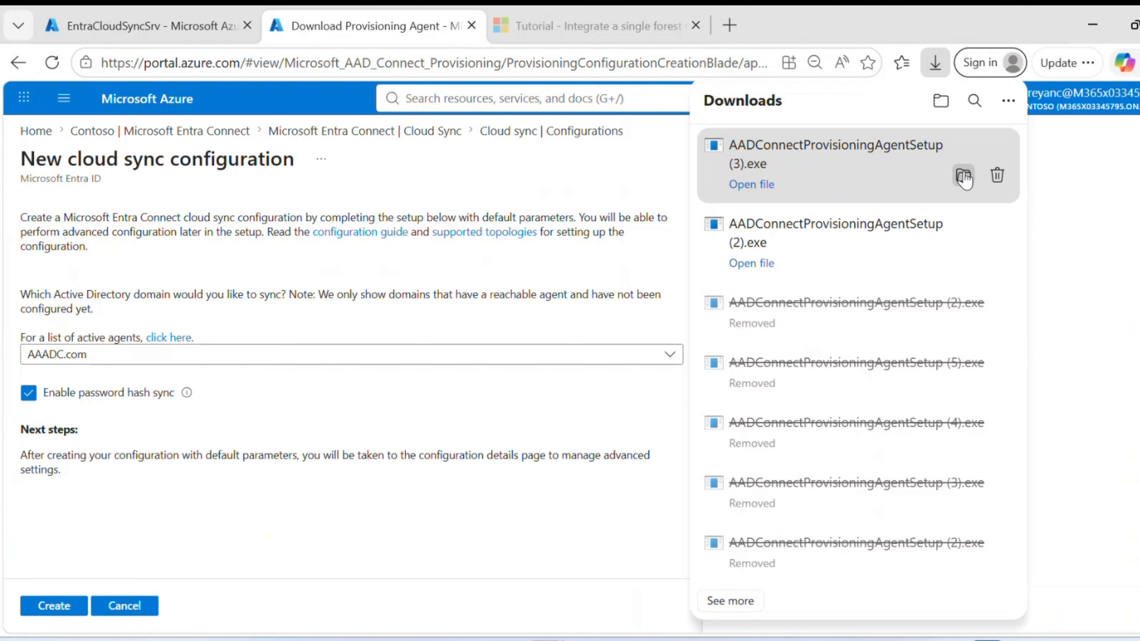
click(962, 175)
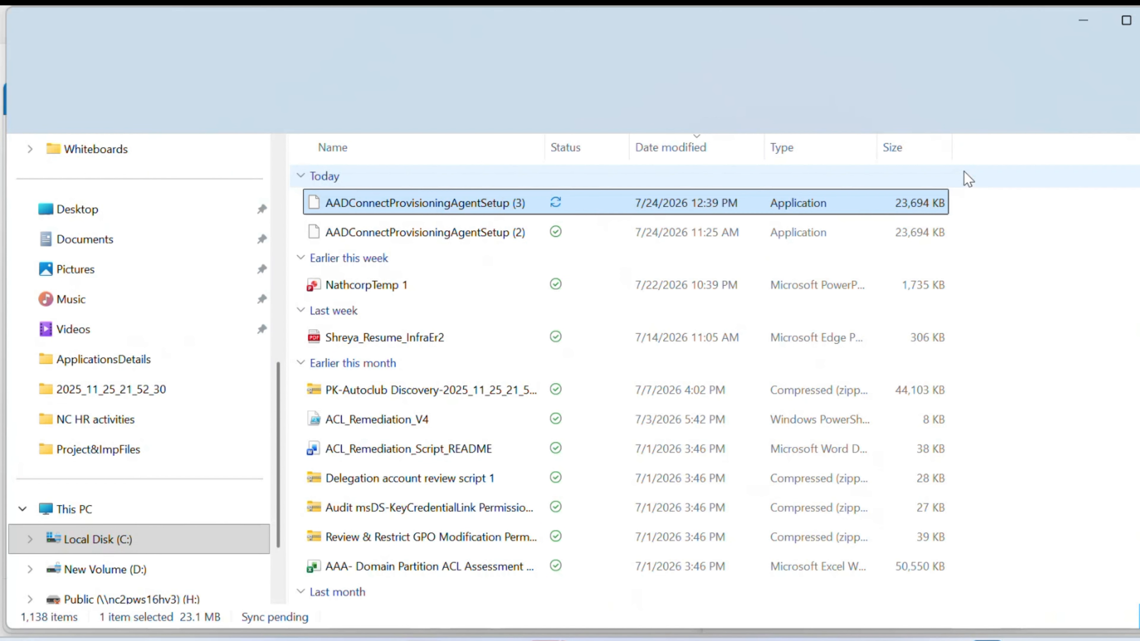
right_click(447, 208)
click(551, 53)
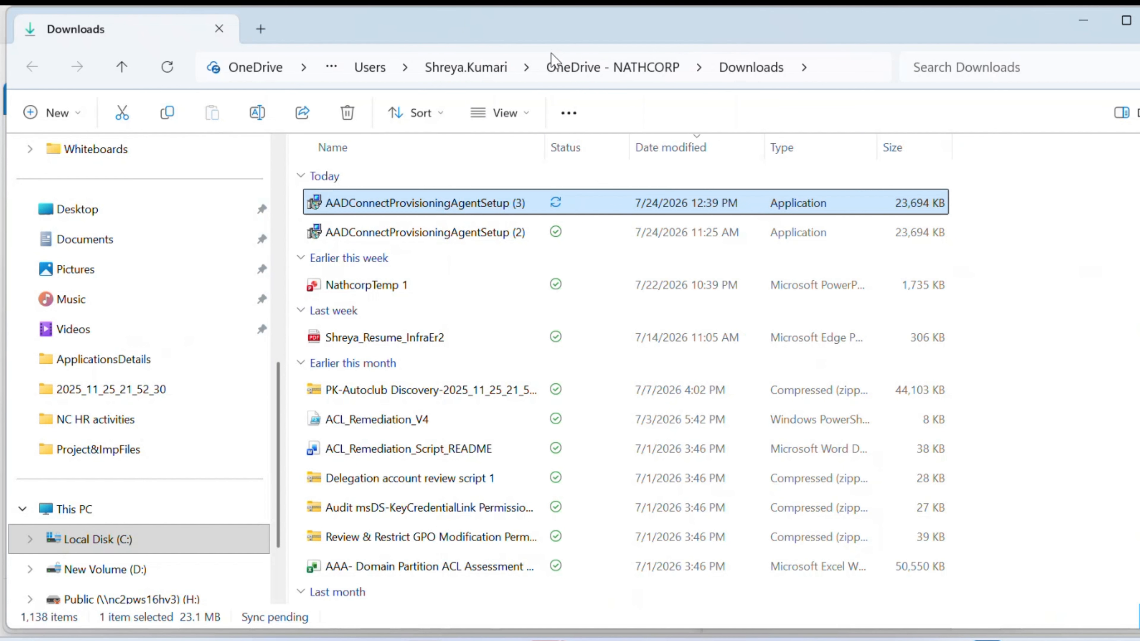
- Switch to the Remote Desktop session on 172.172.194.254, minimize Server Manager and open the server's Downloads folder
mouse_move(795, 637)
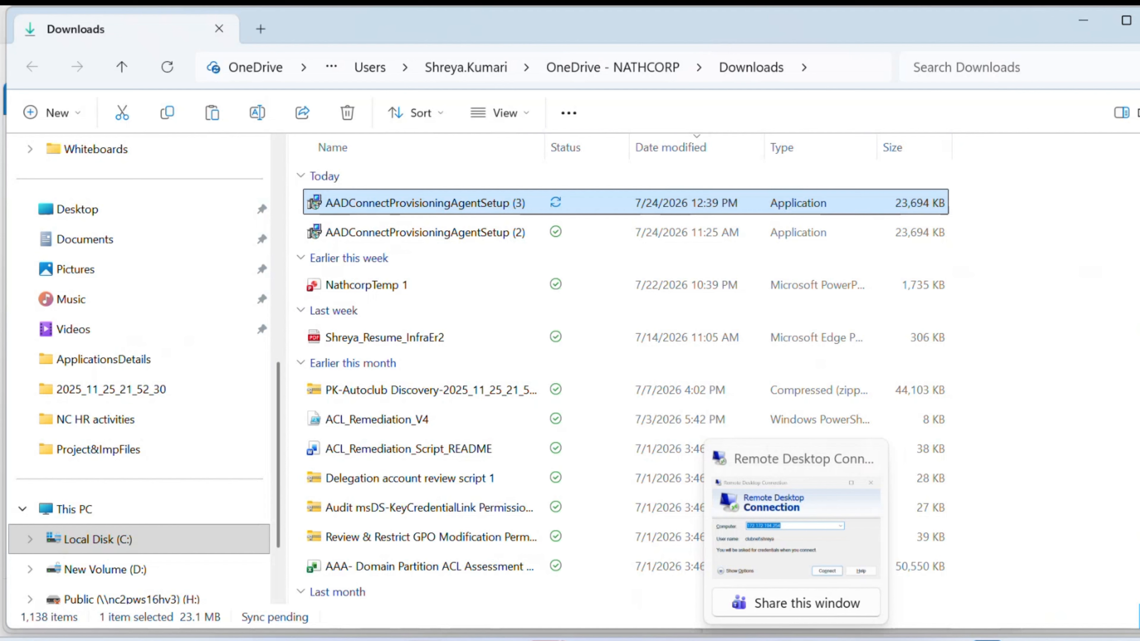
click(546, 637)
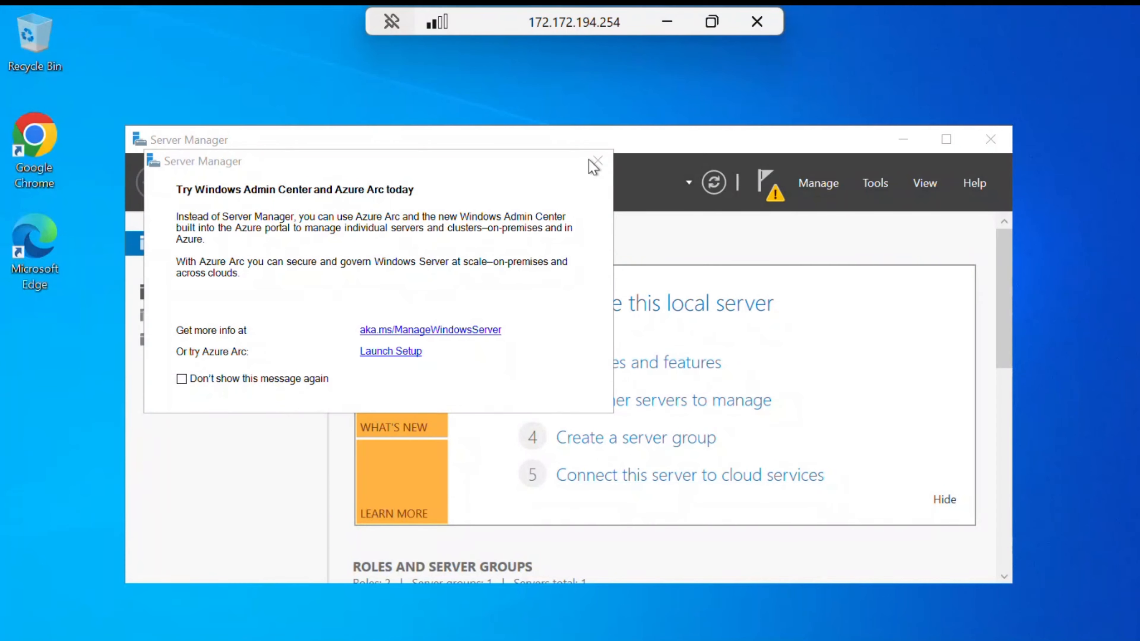
click(903, 140)
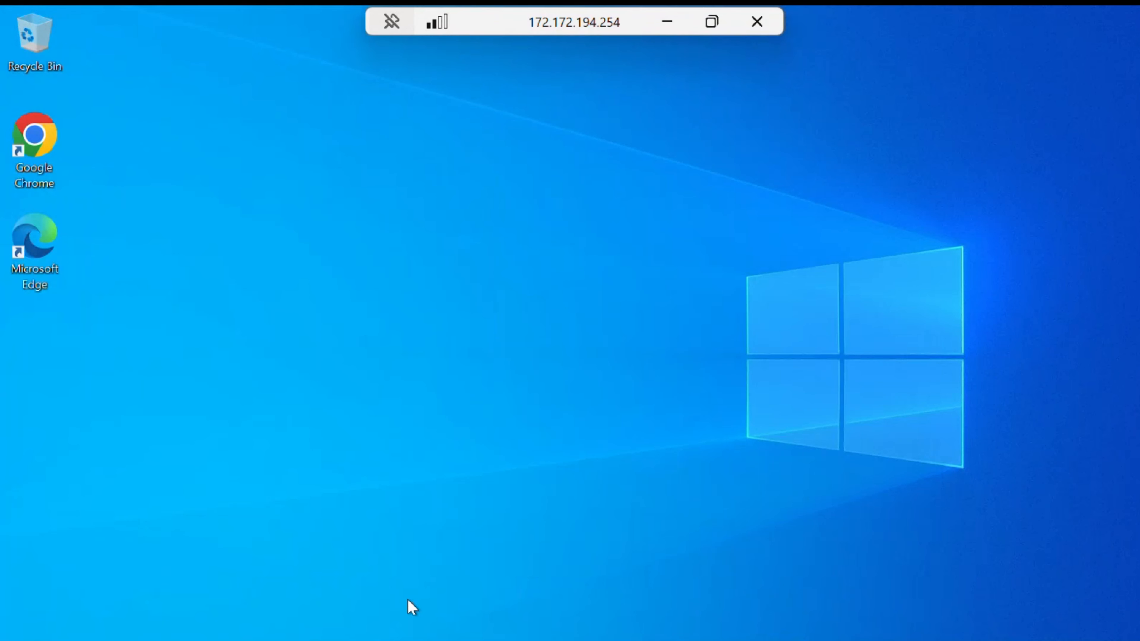
key(super+e)
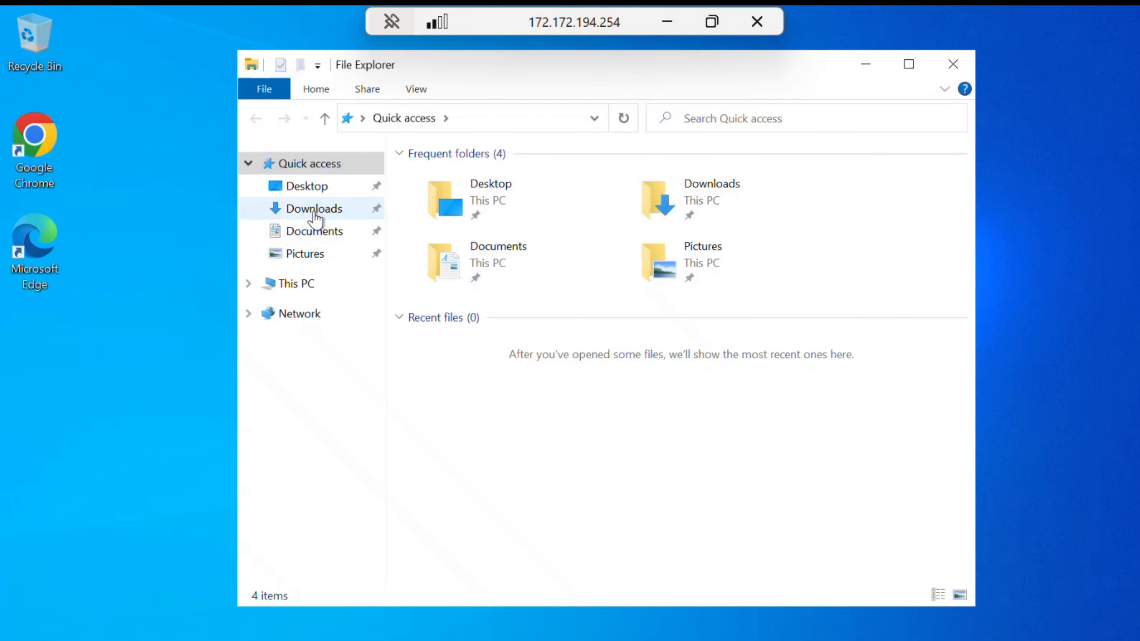
click(315, 214)
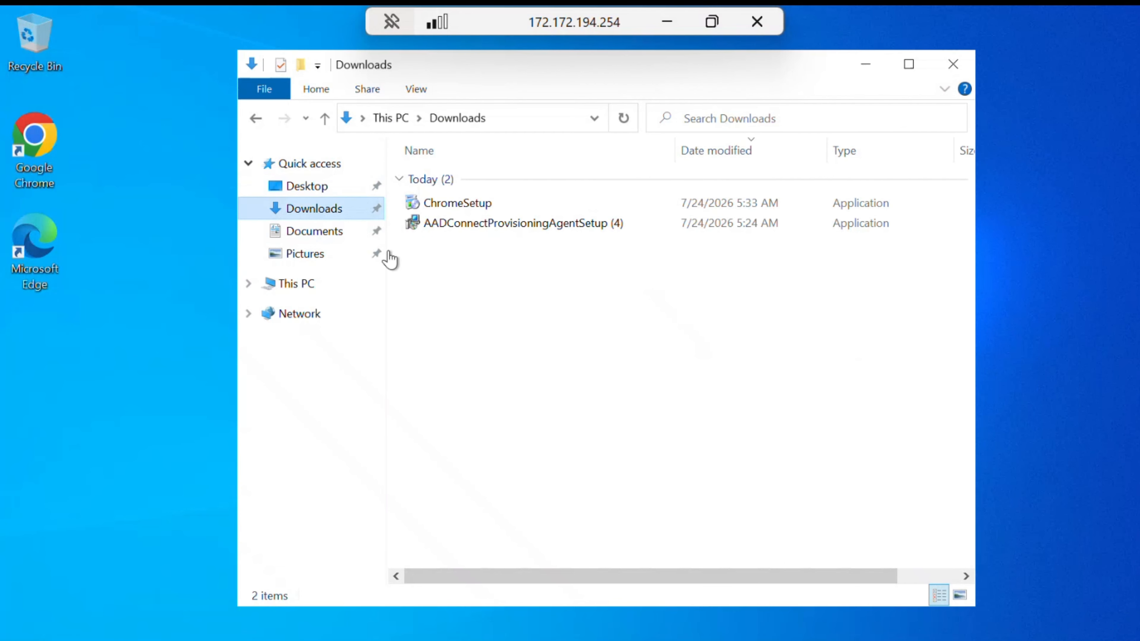
- Run AADConnectProvisioningAgentSetup (4), agree to the license terms and install the package, allowing it to make changes to the device
double_click(515, 225)
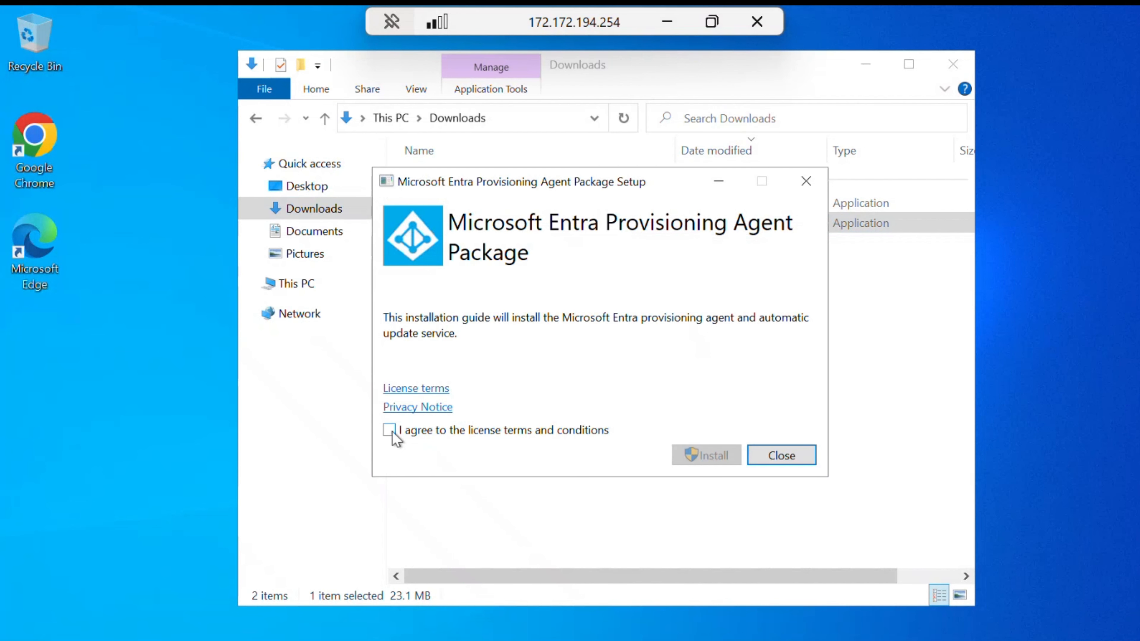
click(390, 430)
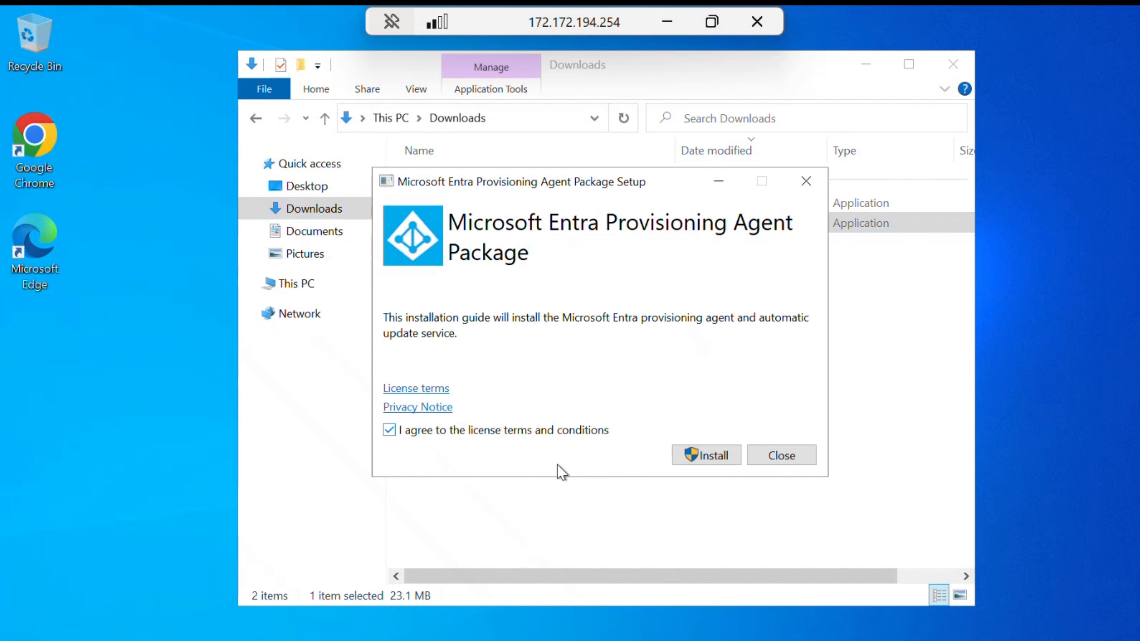
click(707, 457)
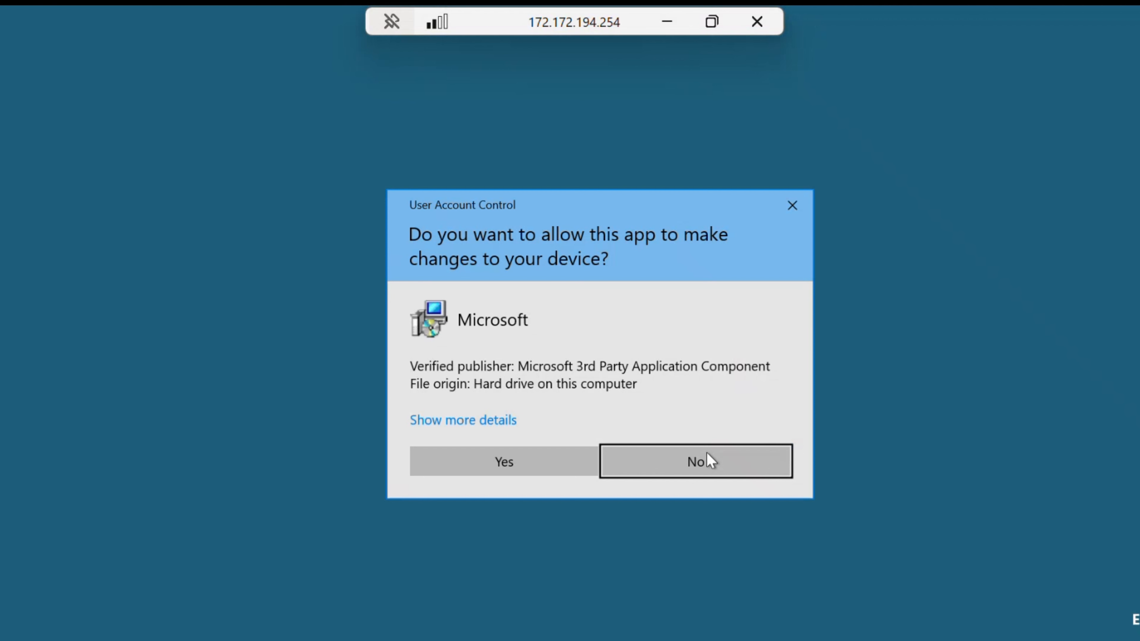
click(520, 462)
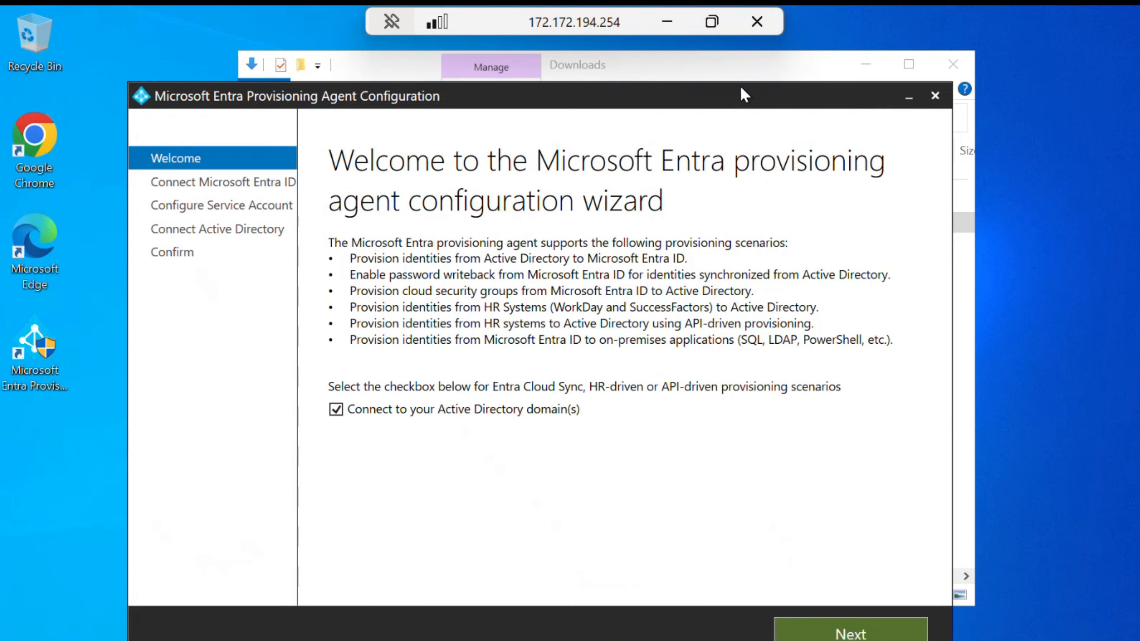
- Continue past the wizard's welcome page and authenticate to Microsoft Entra ID with the administrator's username and account password
click(848, 629)
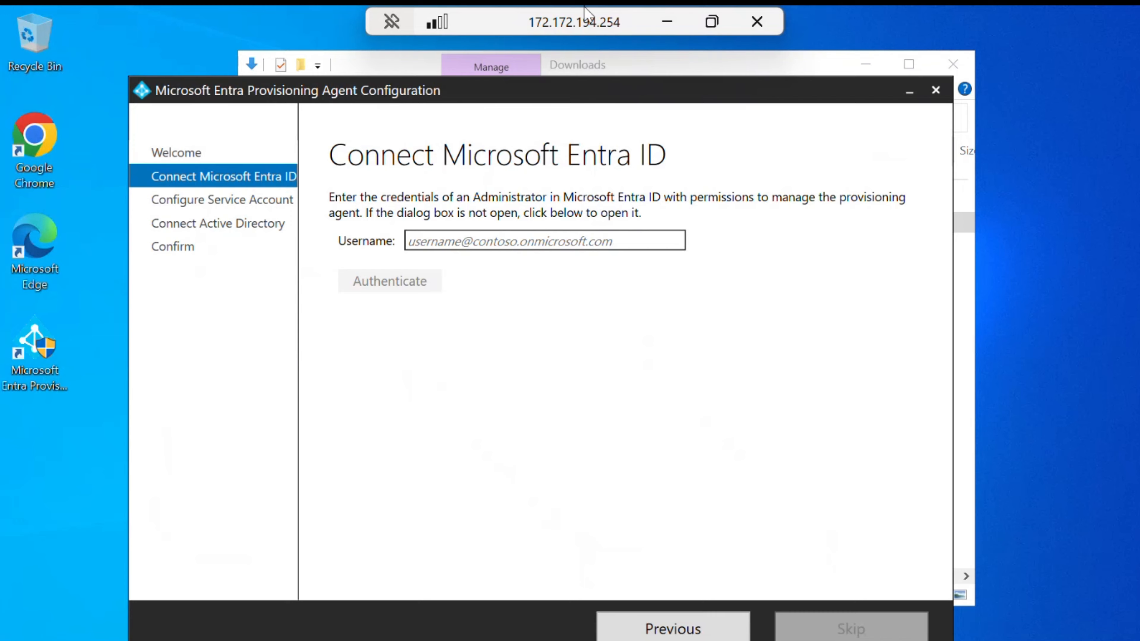
click(667, 22)
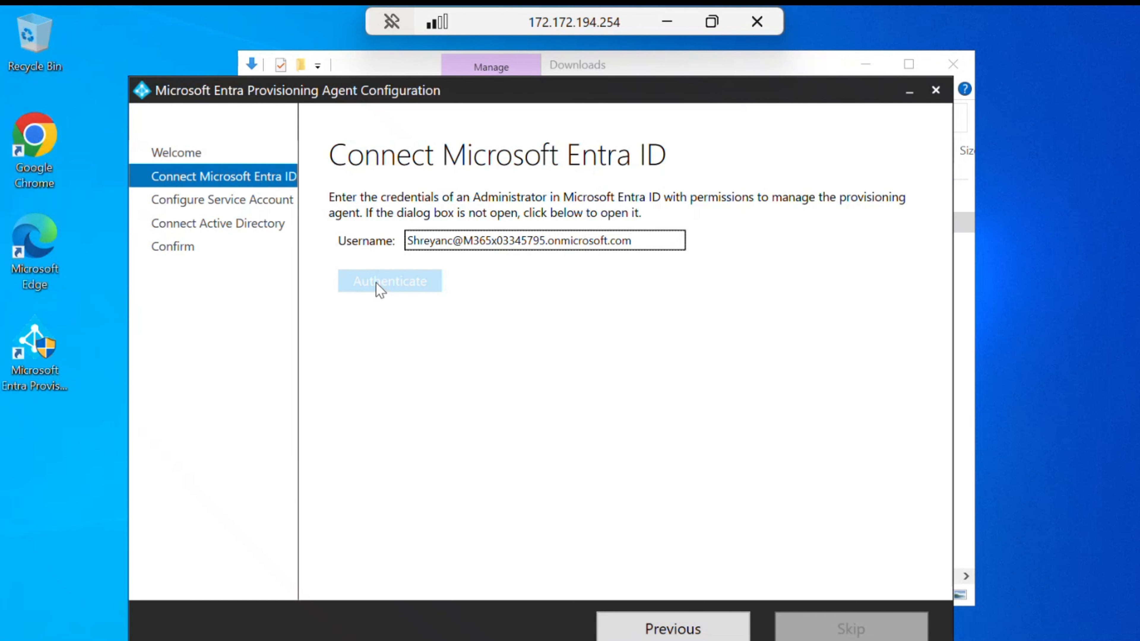
click(379, 287)
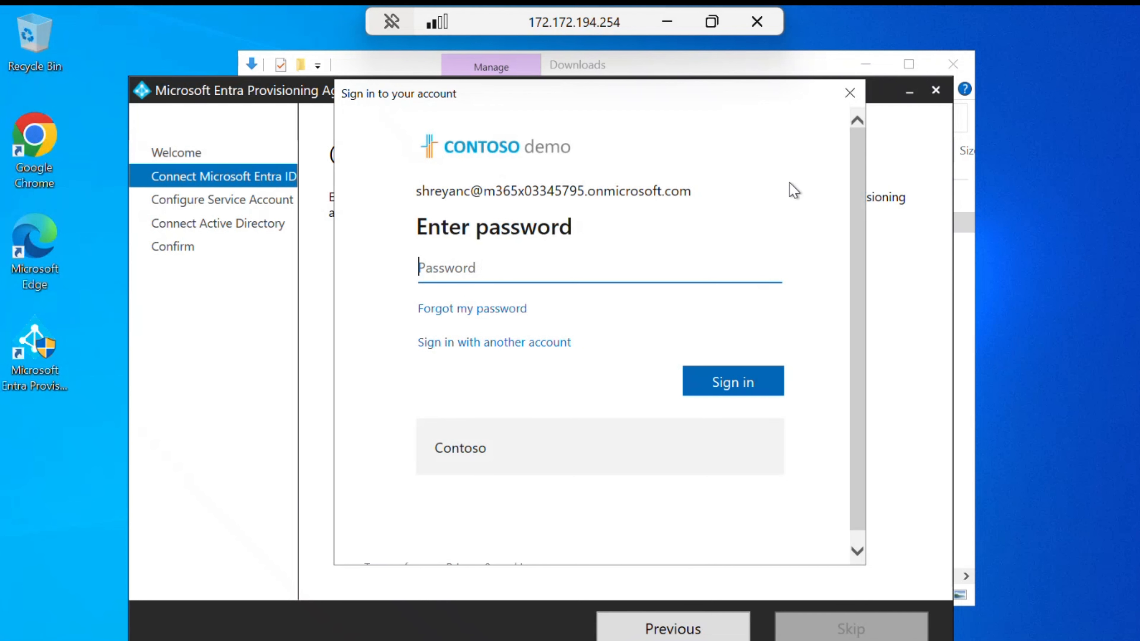
text(•••••)
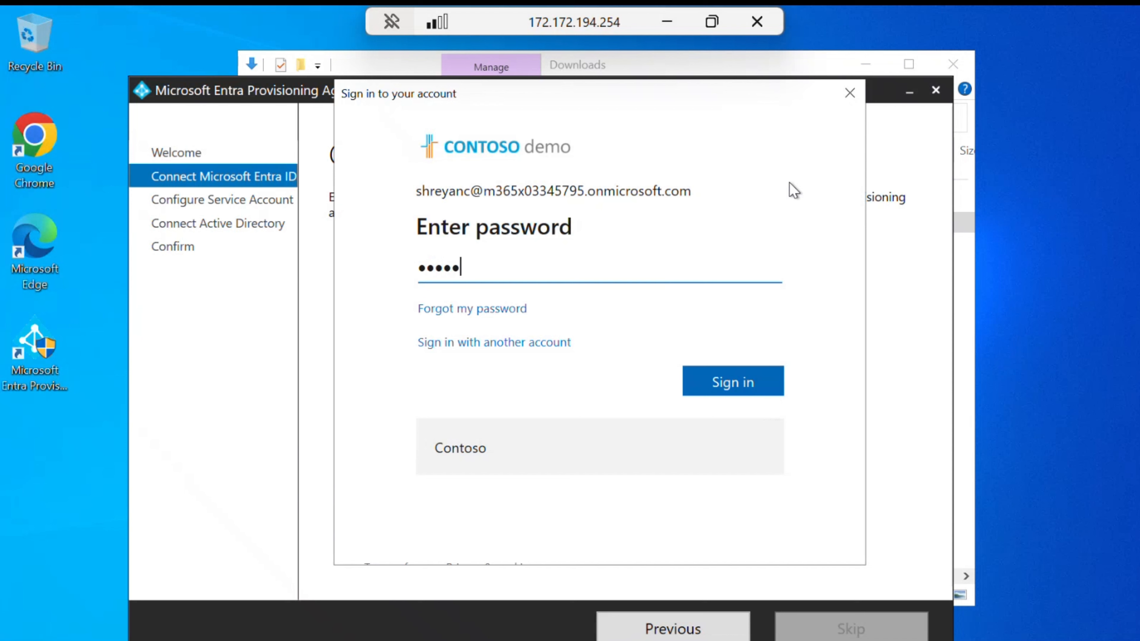
text(•••••)
key(Tab)
key(Return)
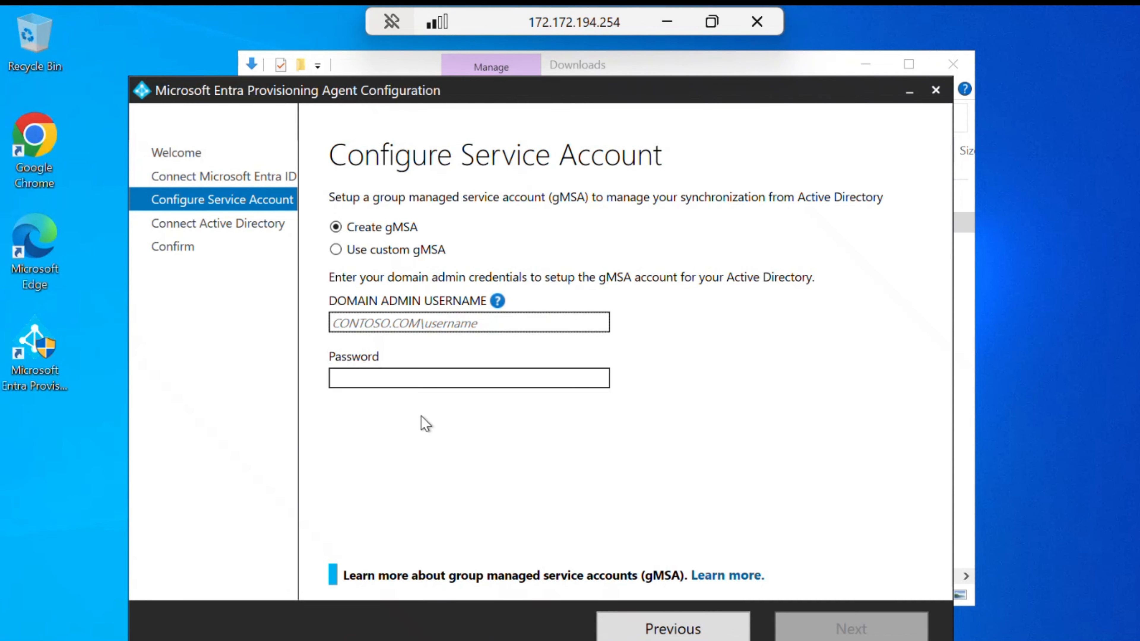
- Set up the Create gMSA service account by entering the domain admin username and password
text(Clubnet\shreya)
click(473, 377)
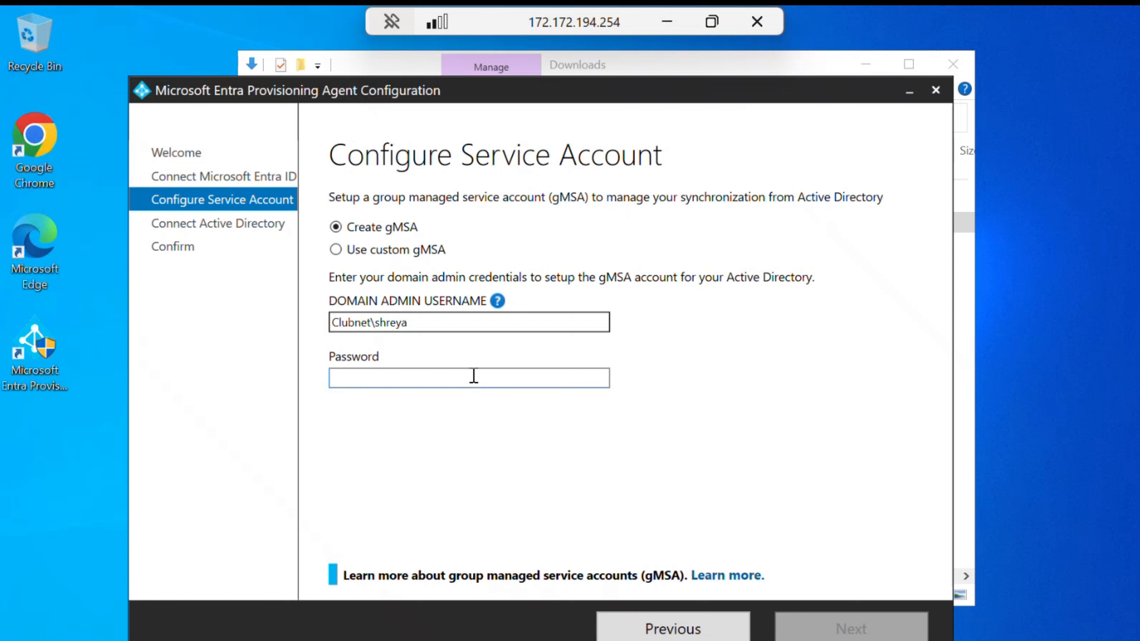
text(••••••••••)
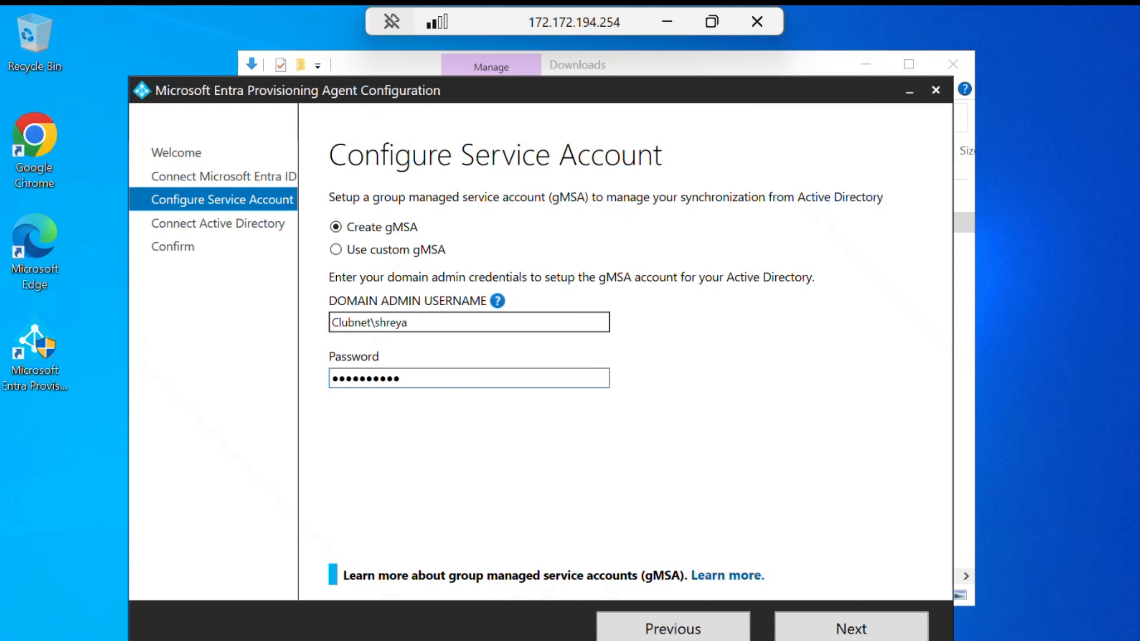
key(Return)
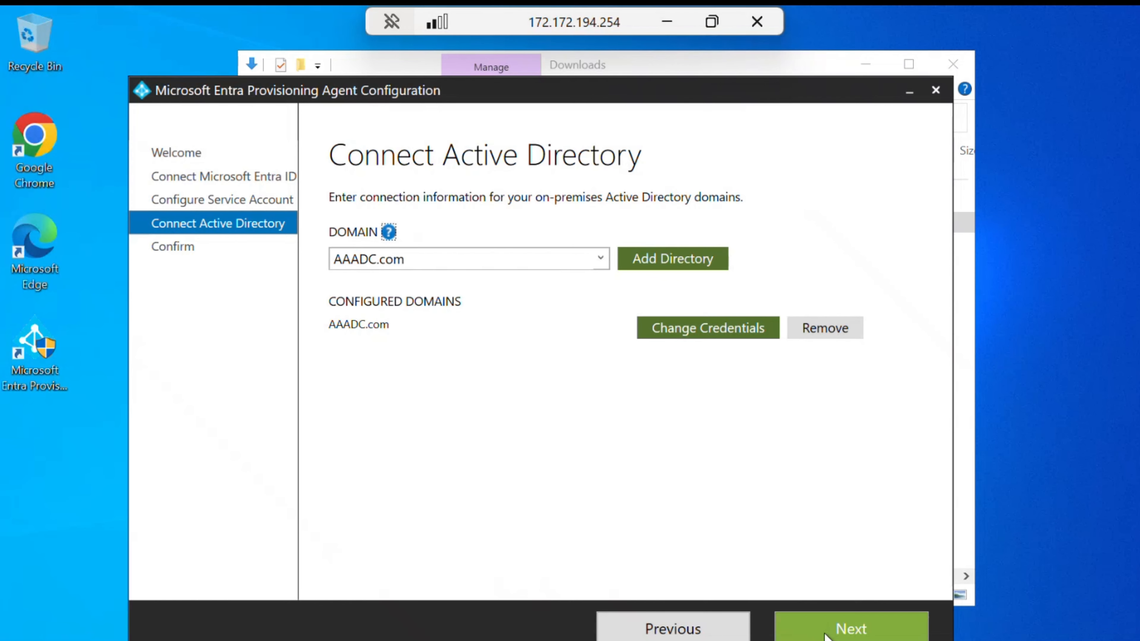
- Accept the configured AAADC.com domain, confirm the provisioning agent configuration and close both the wizard and the package setup
click(818, 637)
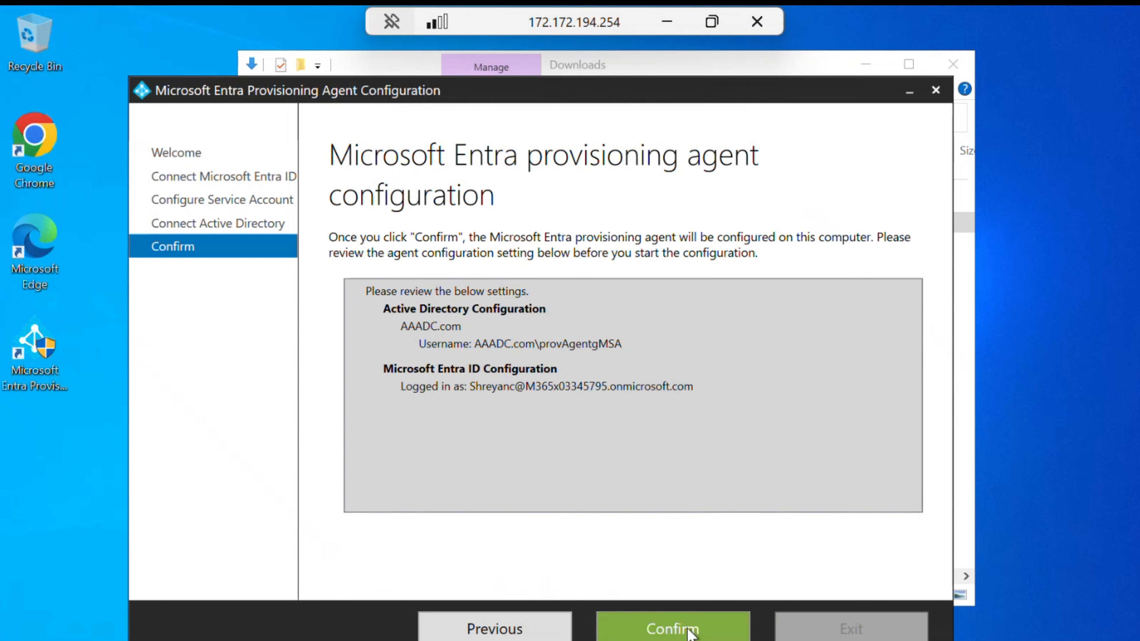
click(691, 631)
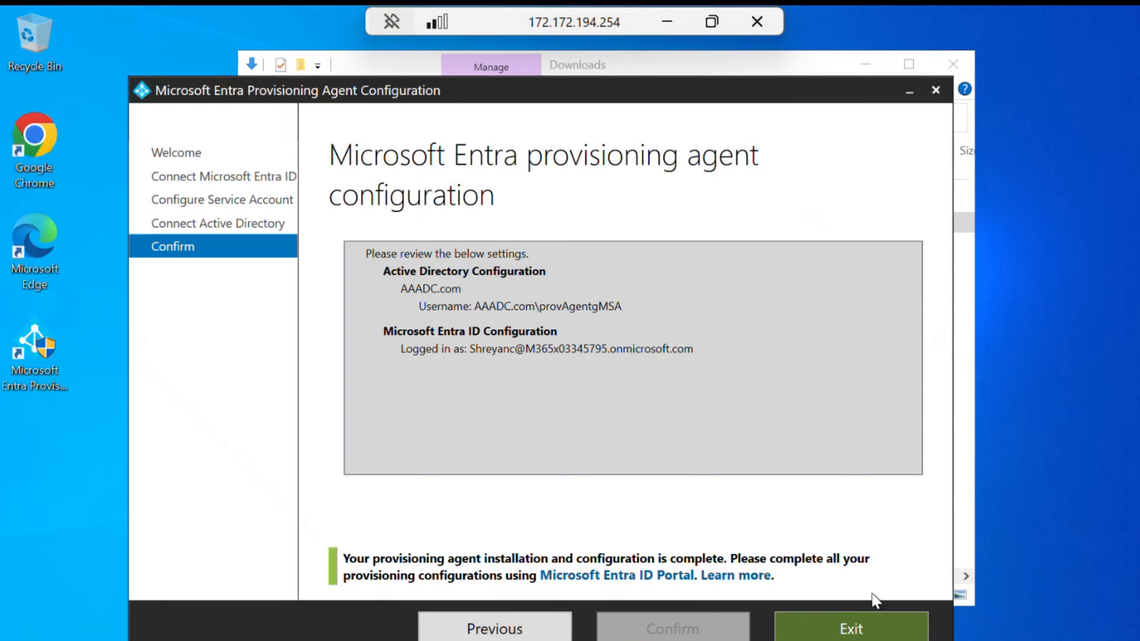
click(855, 631)
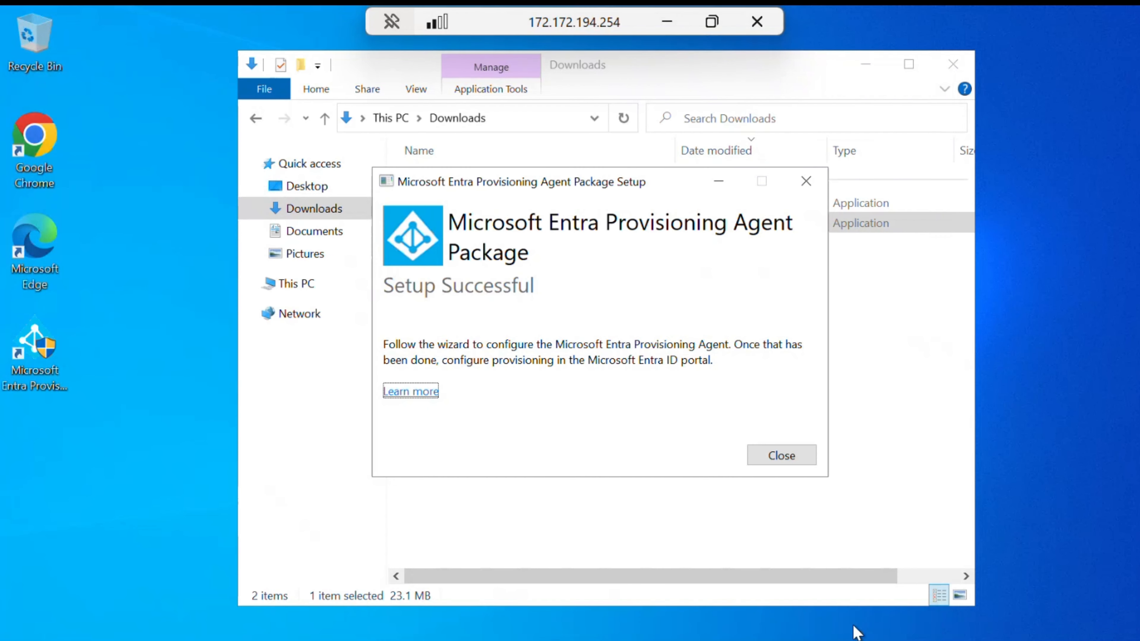
click(783, 456)
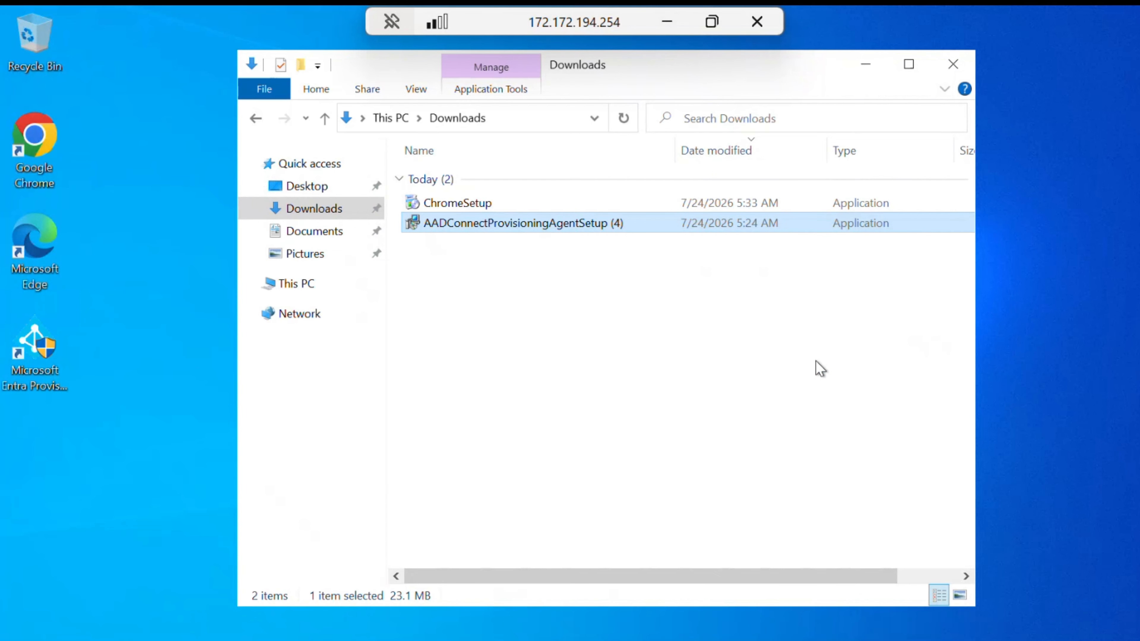
- Minimize the Downloads window and the remote session to return to the local computer
click(866, 67)
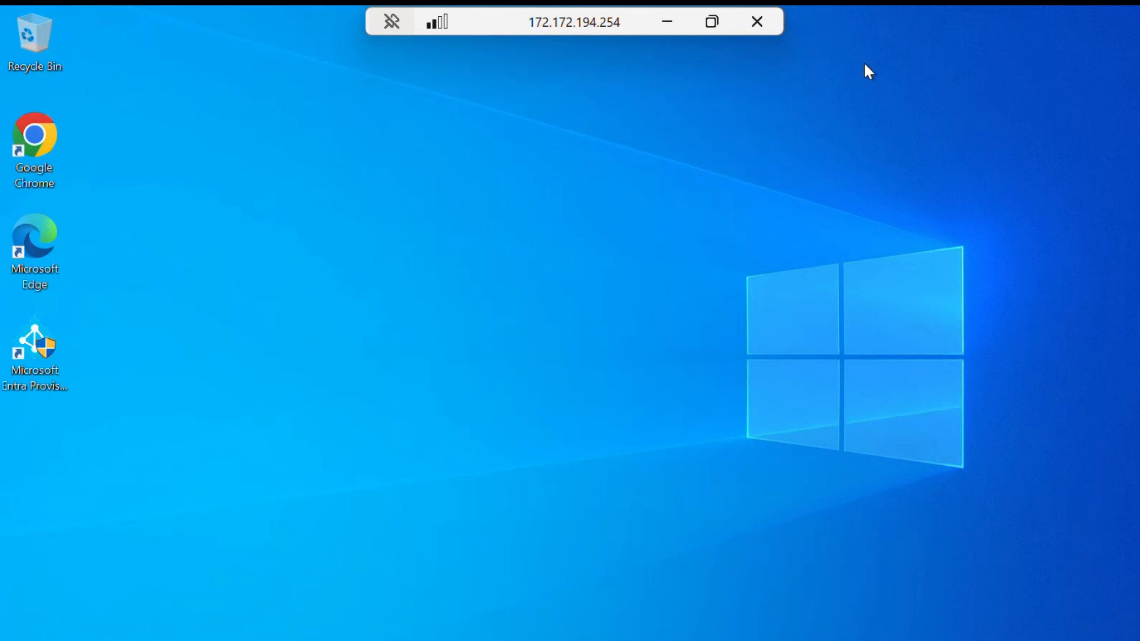
click(667, 21)
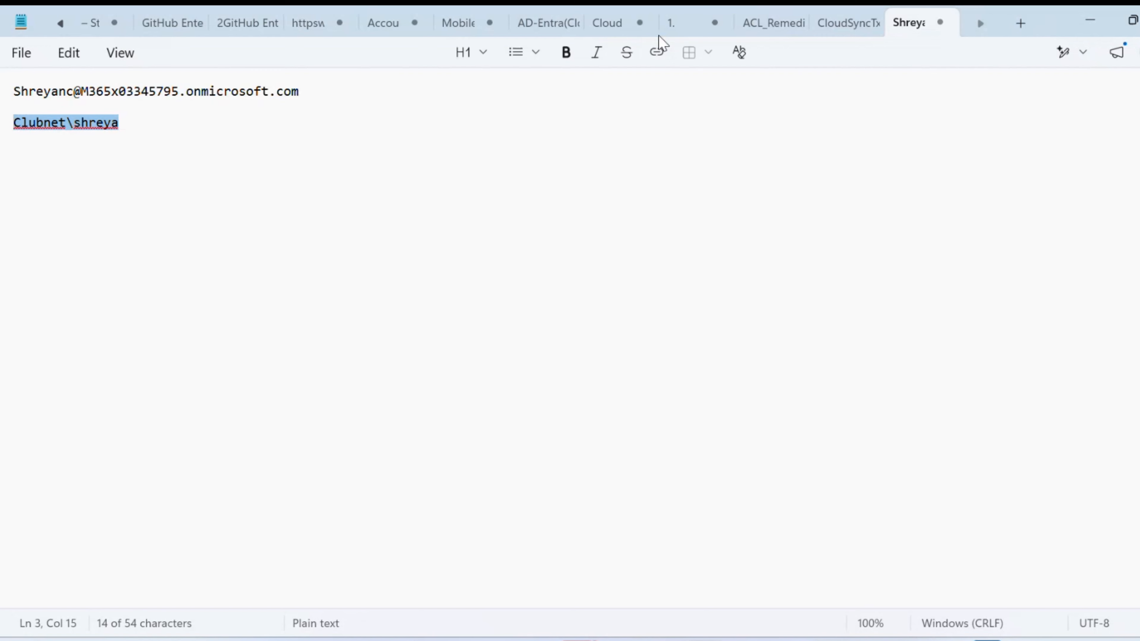
- Switch to the Azure portal in the browser and check the registered provisioning agents on the Cloud sync Agents page
click(489, 637)
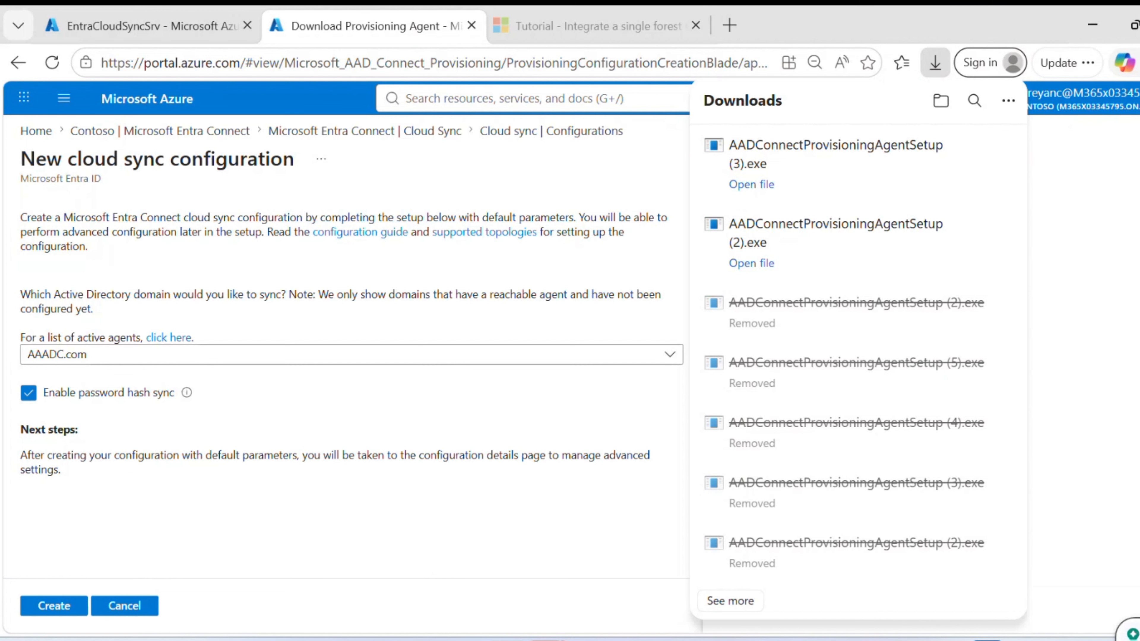
click(168, 337)
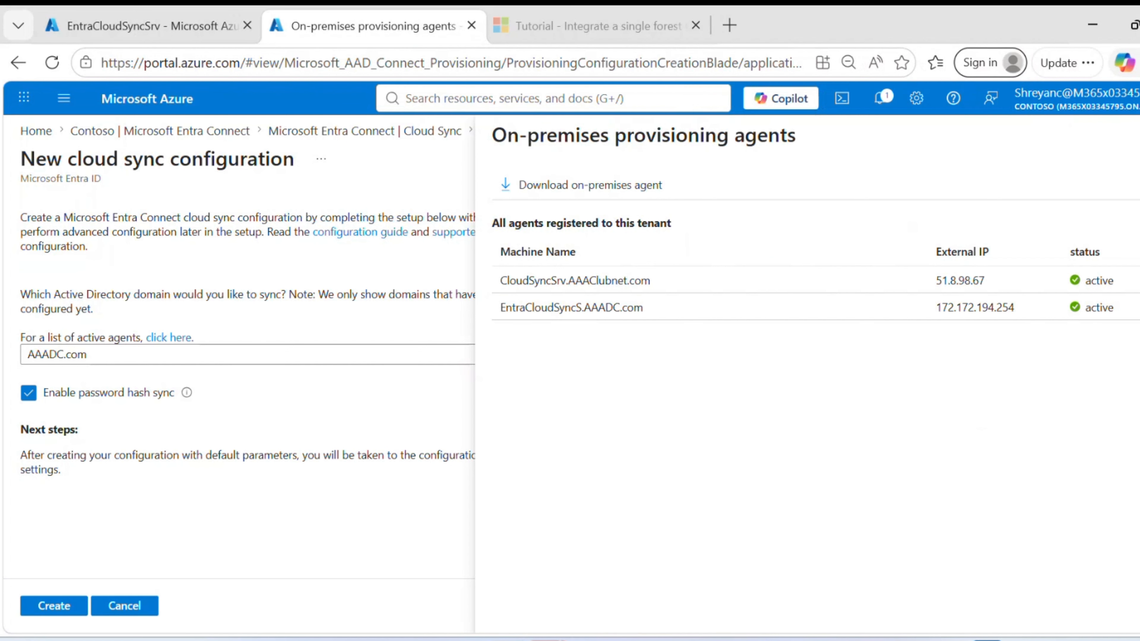
key(Escape)
key(Escape)
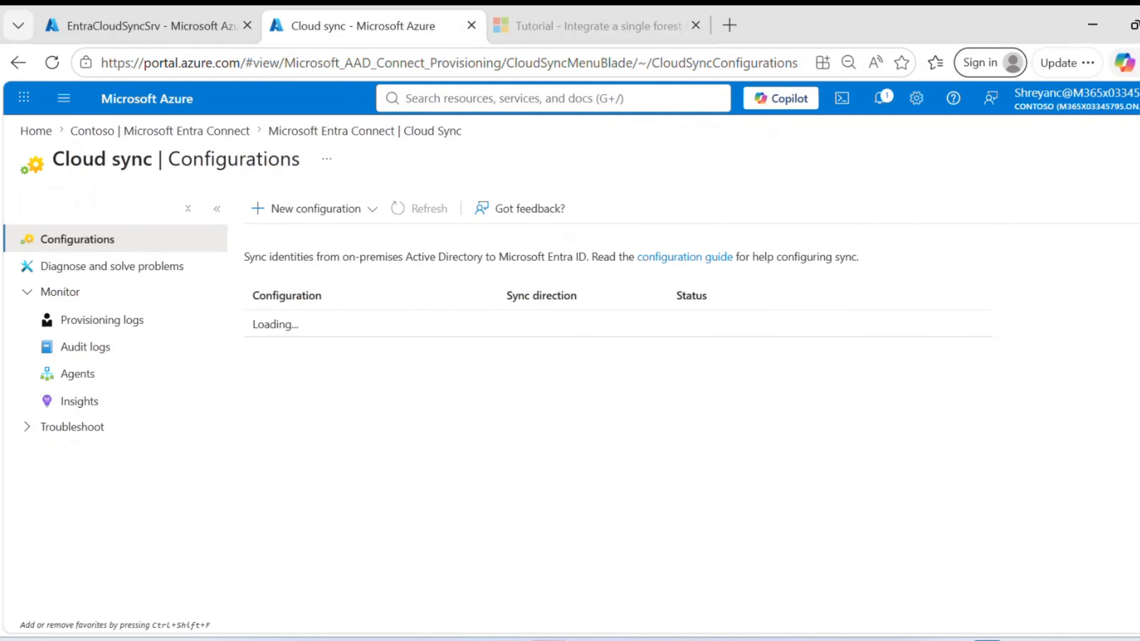
key(Escape)
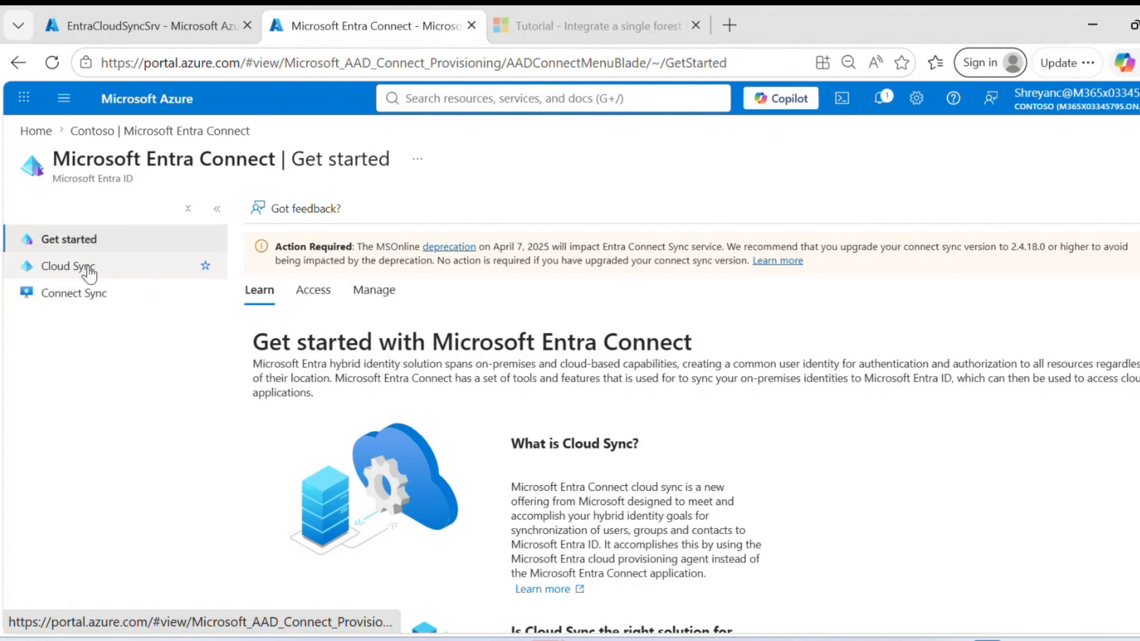
click(72, 265)
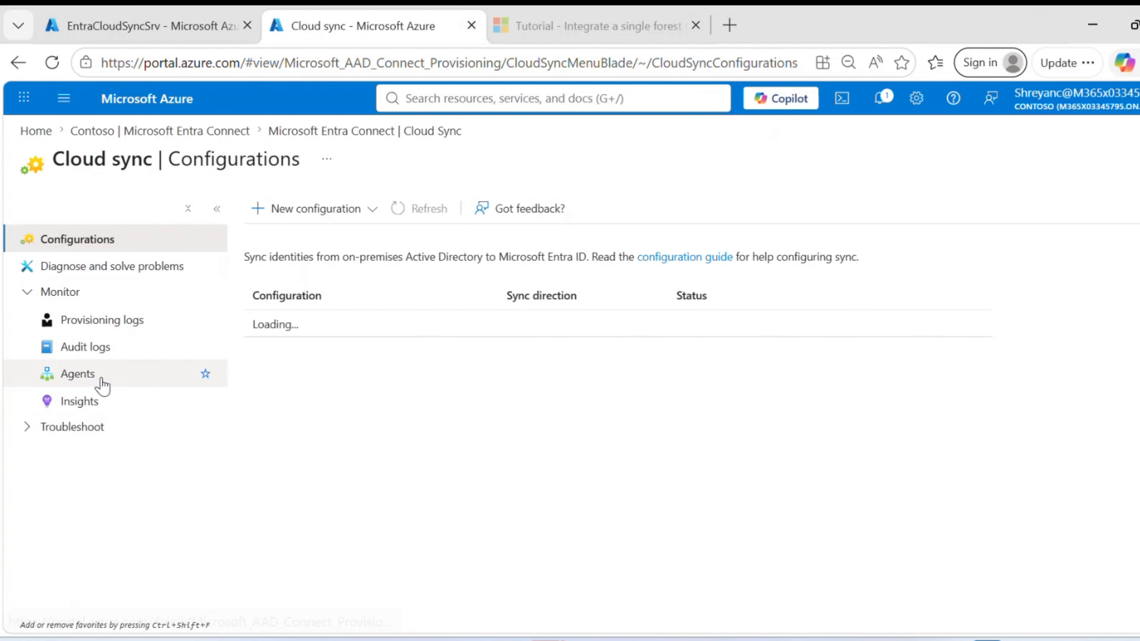
click(102, 382)
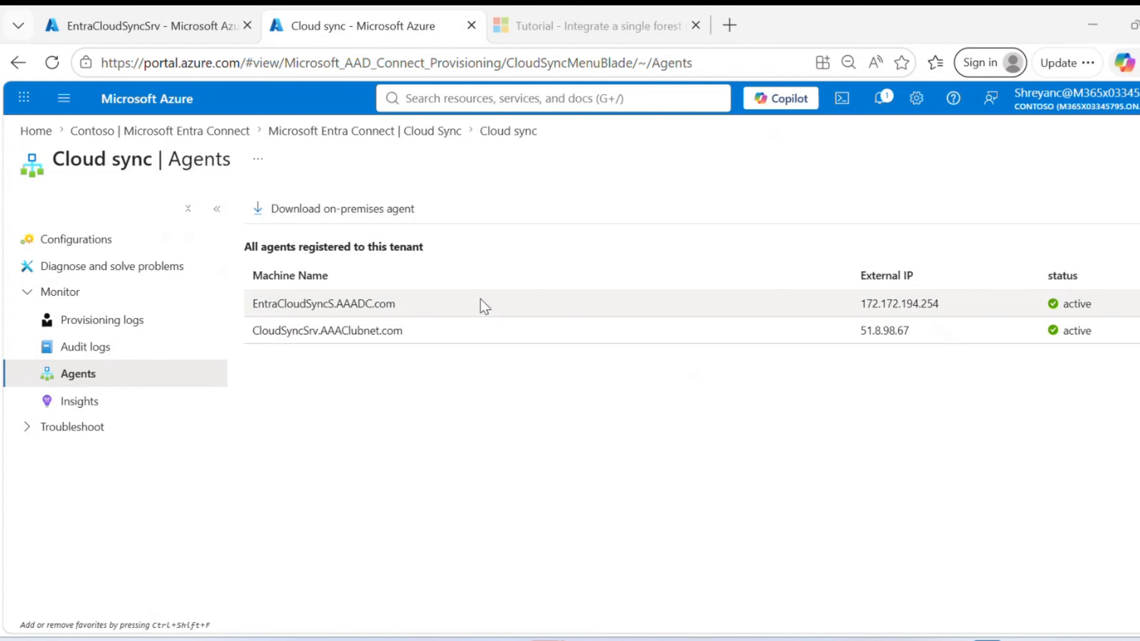
- Create an AD to Microsoft Entra ID sync configuration for the AAADC.com domain with password hash sync enabled
click(111, 247)
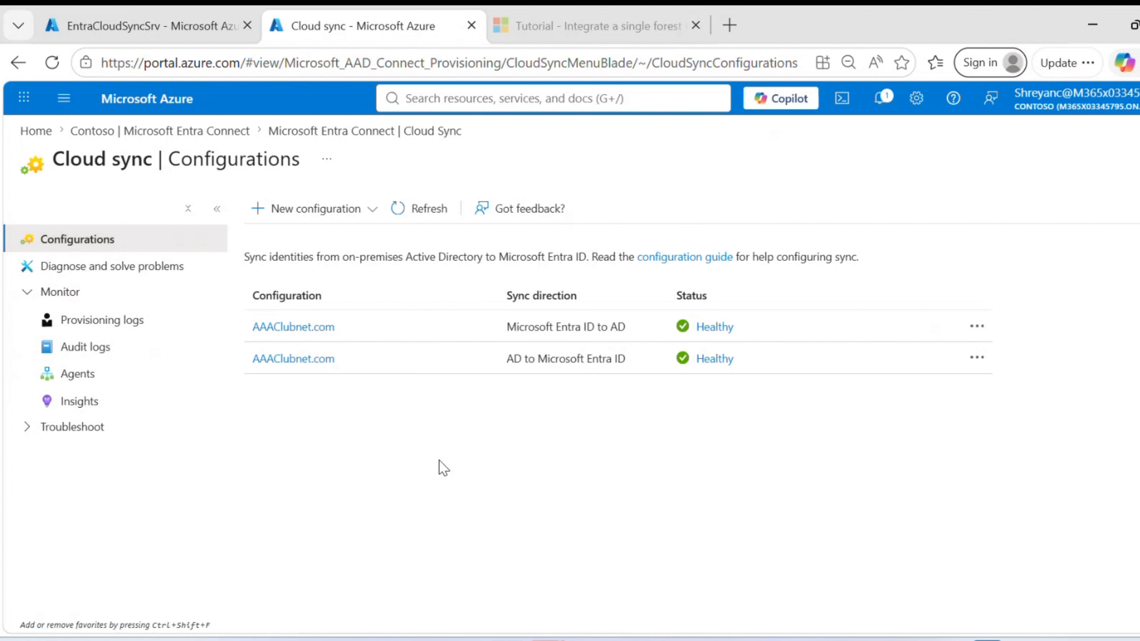
click(373, 210)
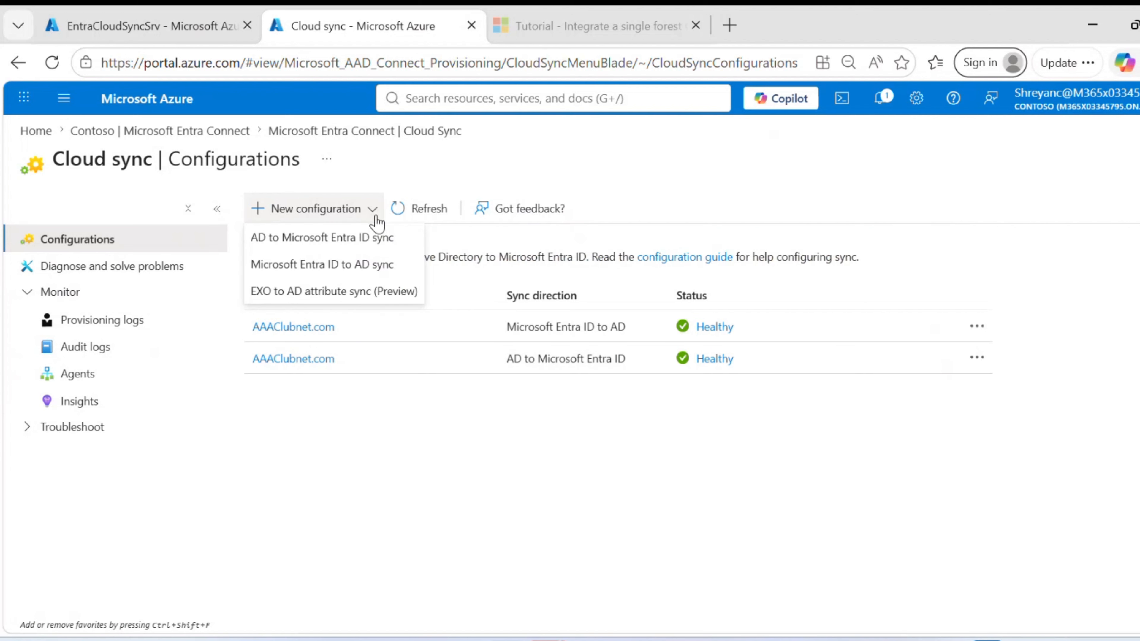
click(321, 242)
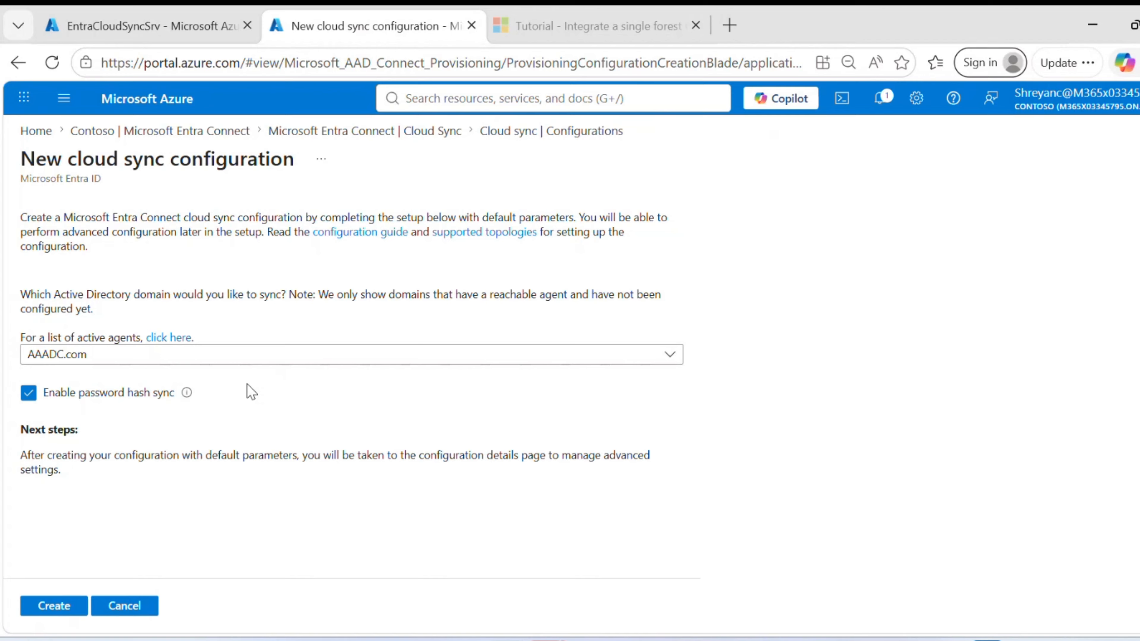
click(54, 606)
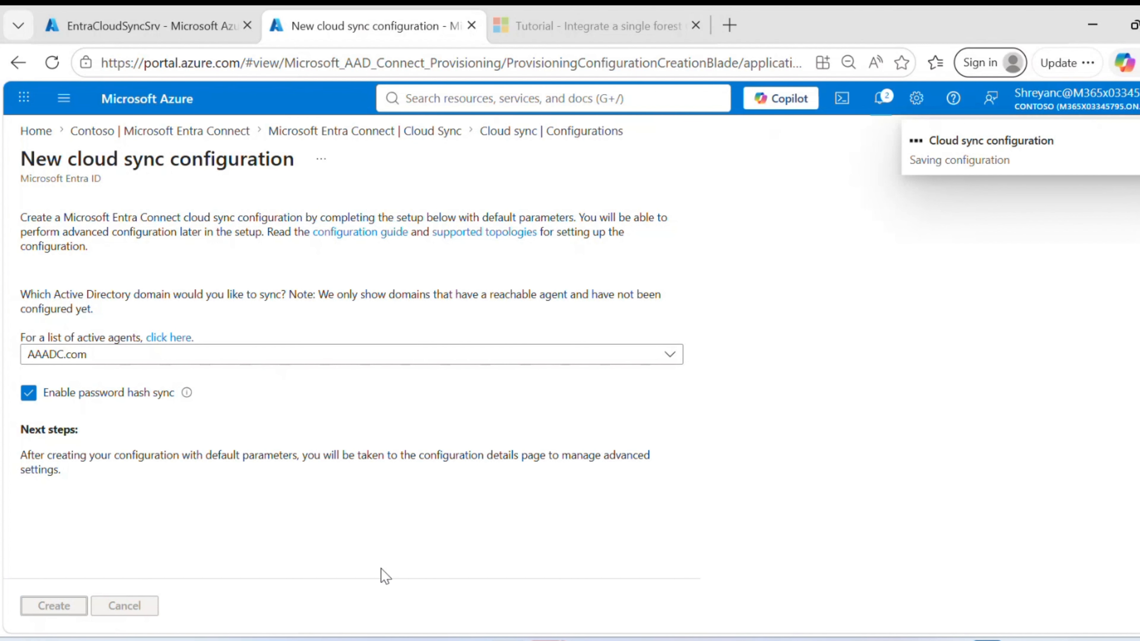
click(965, 146)
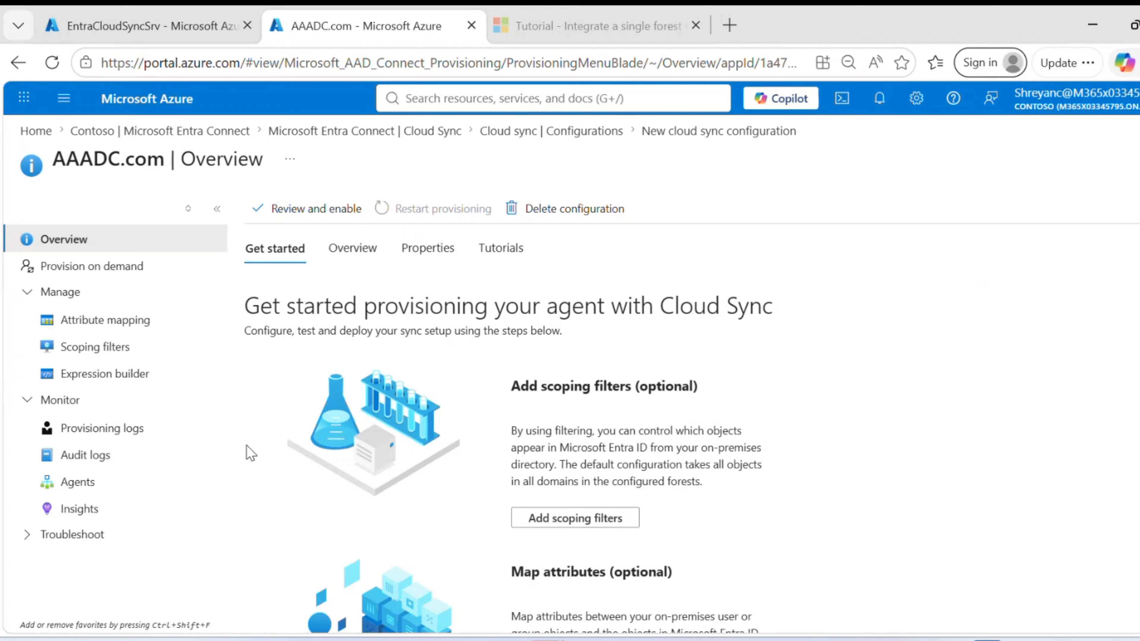
- Set the scoping filter type of the AAADC.com configuration to Selected organizational units and accept the scoping type change
click(136, 353)
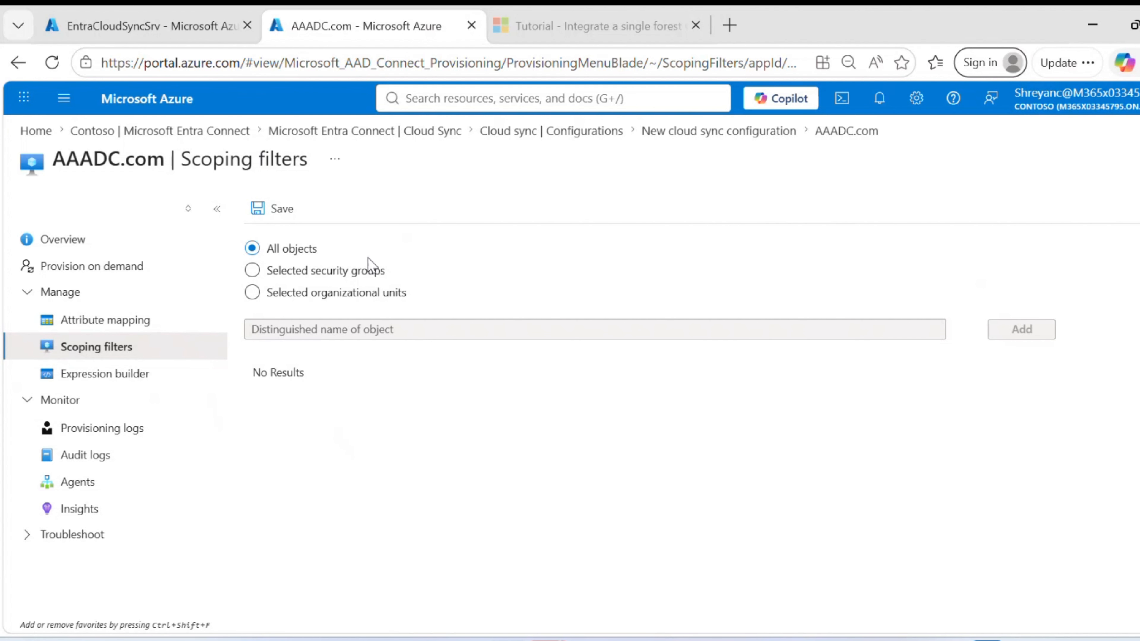
click(252, 270)
click(352, 300)
click(255, 293)
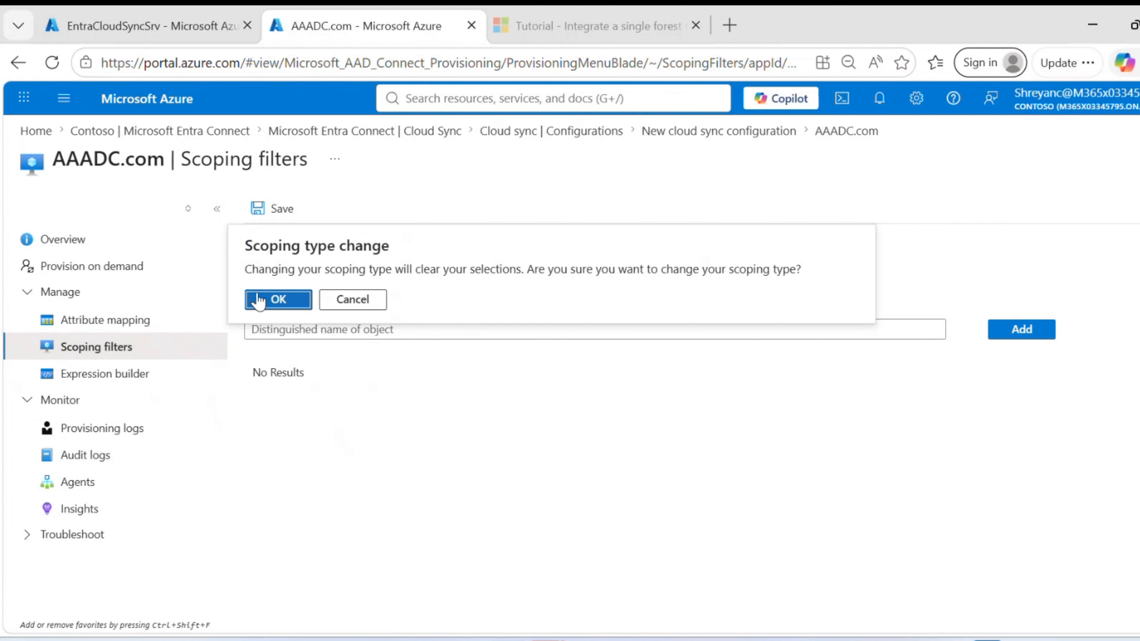
click(269, 299)
click(362, 333)
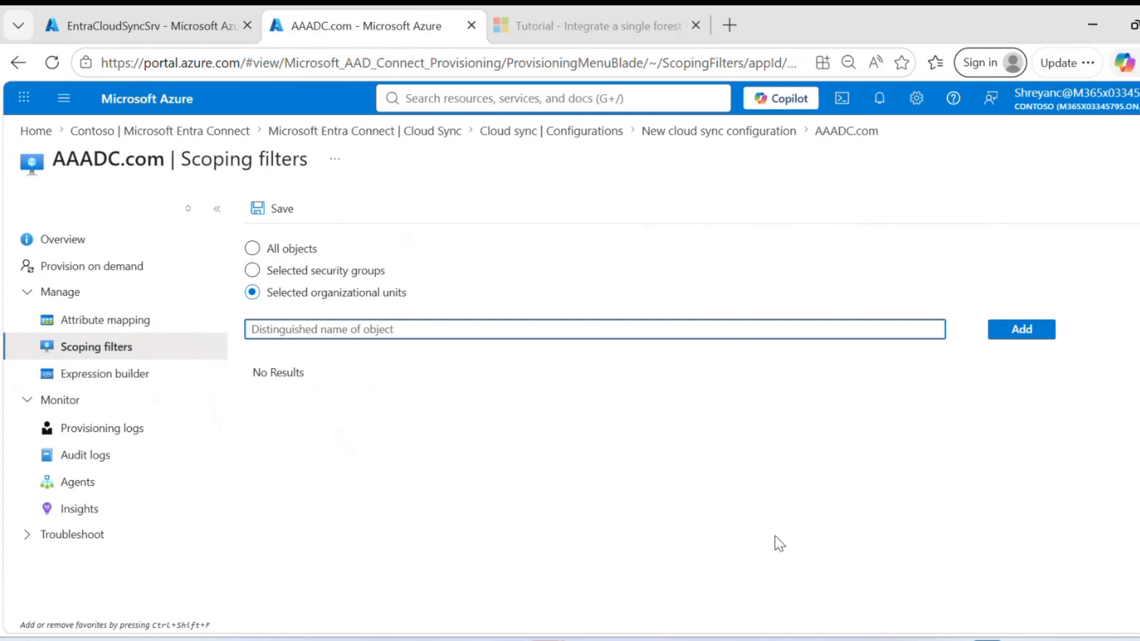
- In the remote server session, open Active Directory Users and Computers and expand AAADC.com with Advanced Features enabled
mouse_move(796, 640)
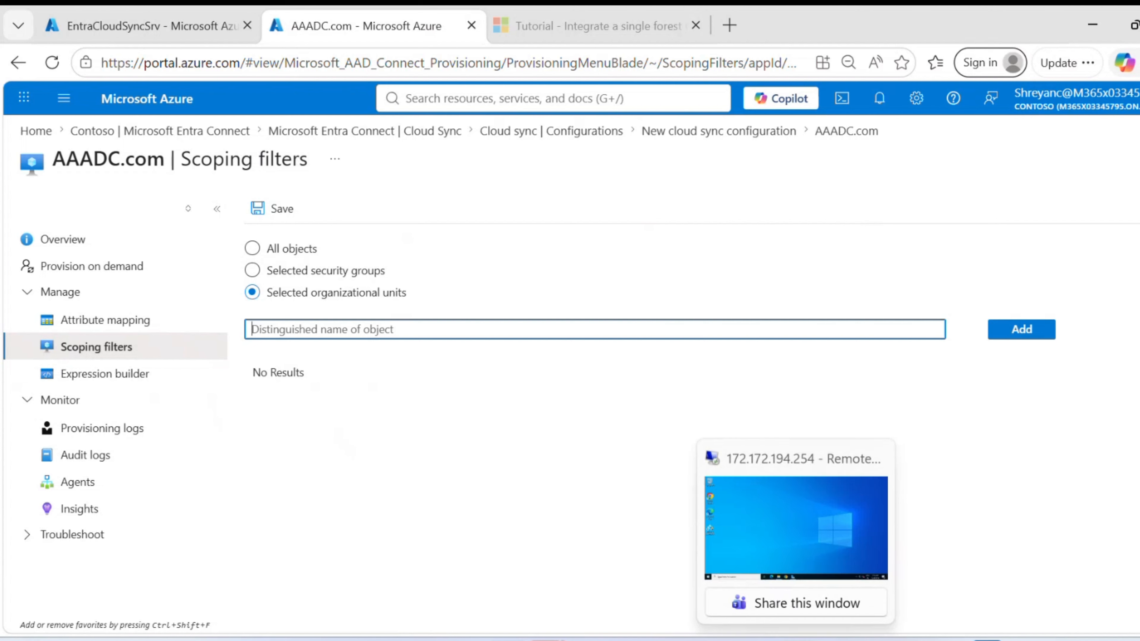
click(795, 640)
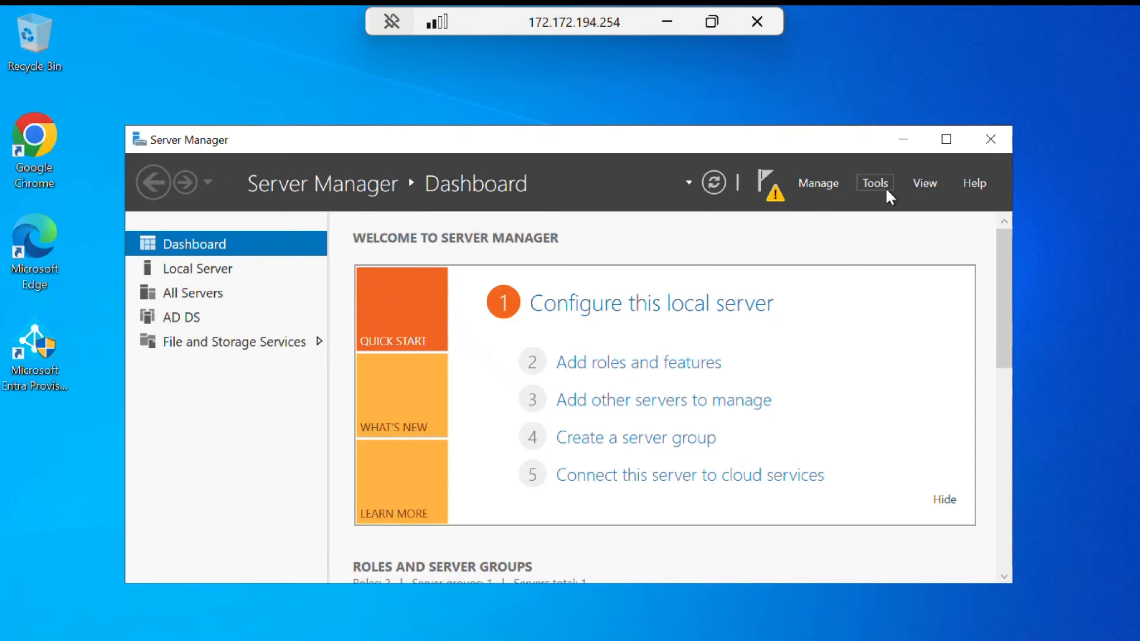
click(887, 192)
click(949, 289)
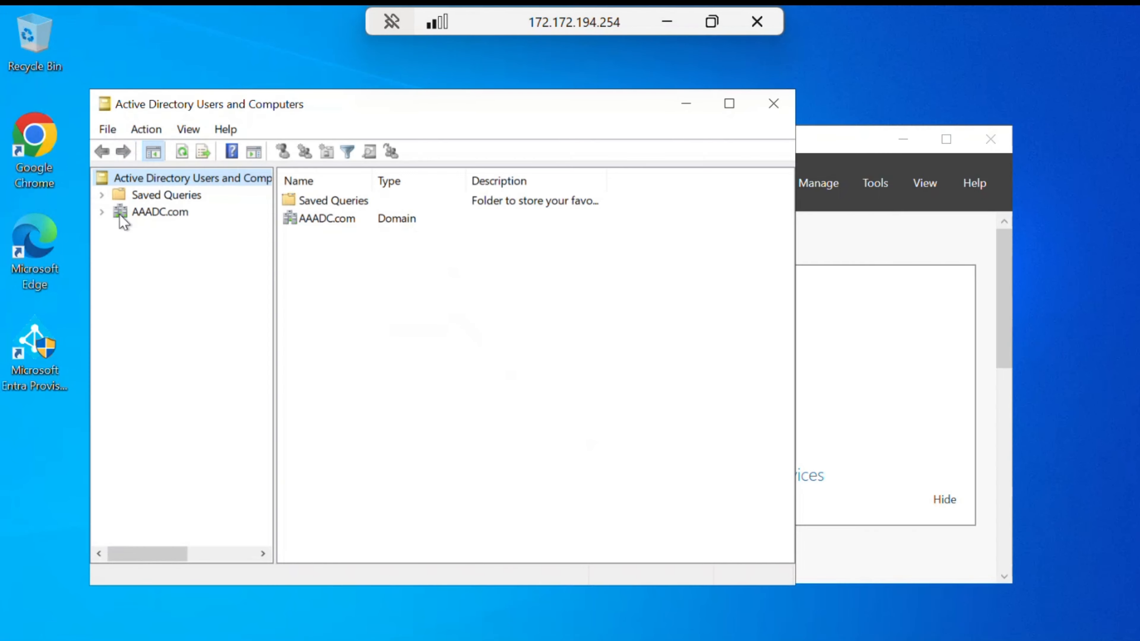
click(102, 212)
click(189, 130)
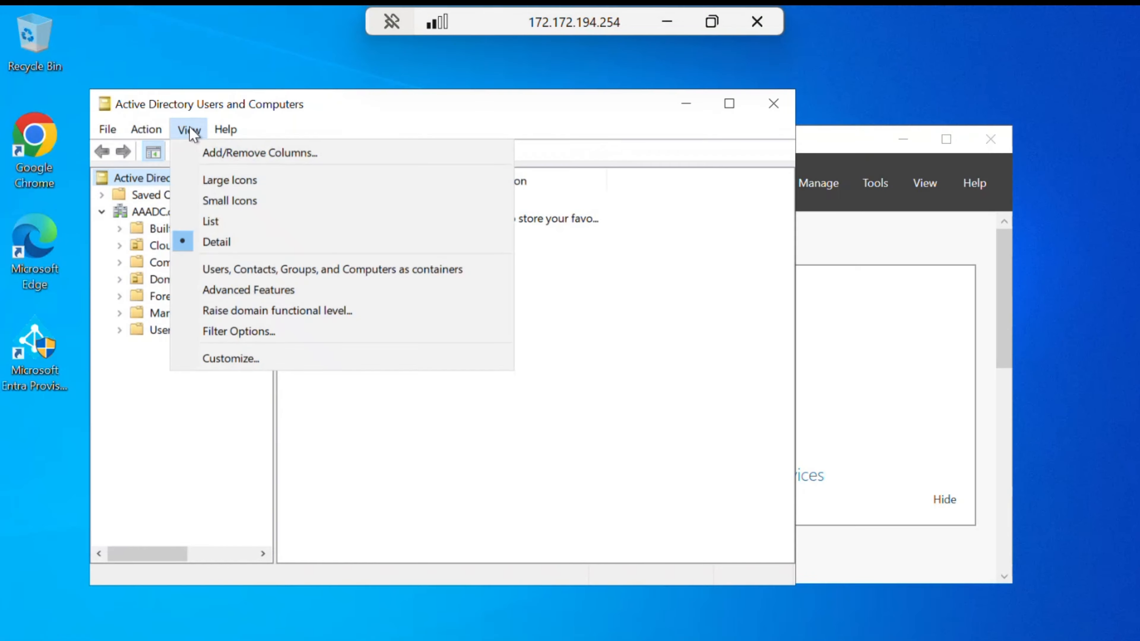
click(239, 291)
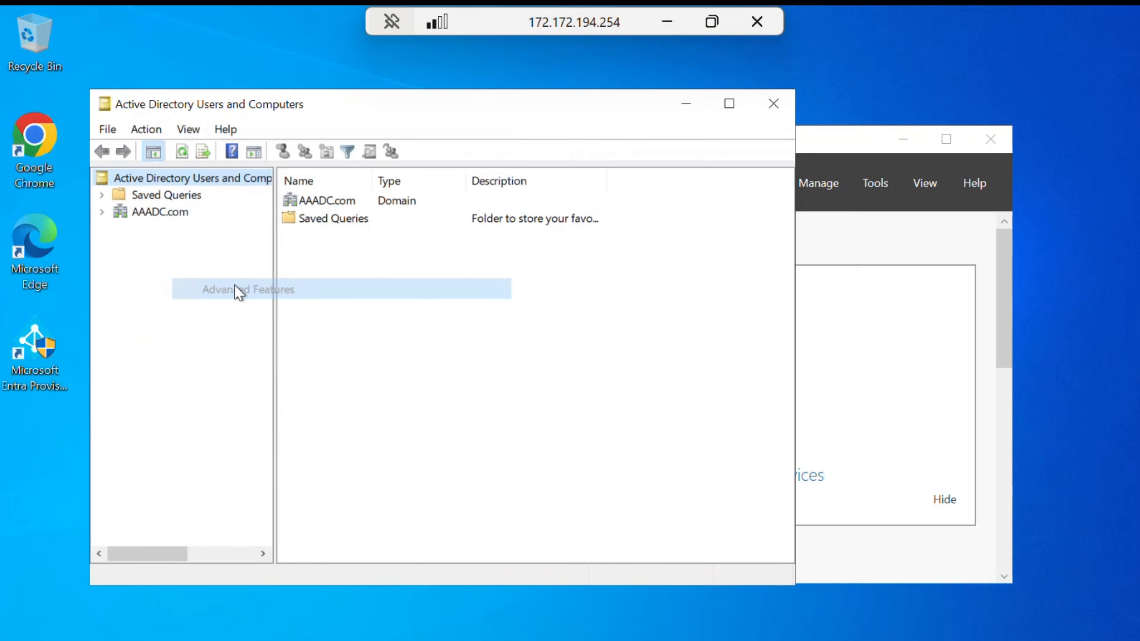
click(103, 212)
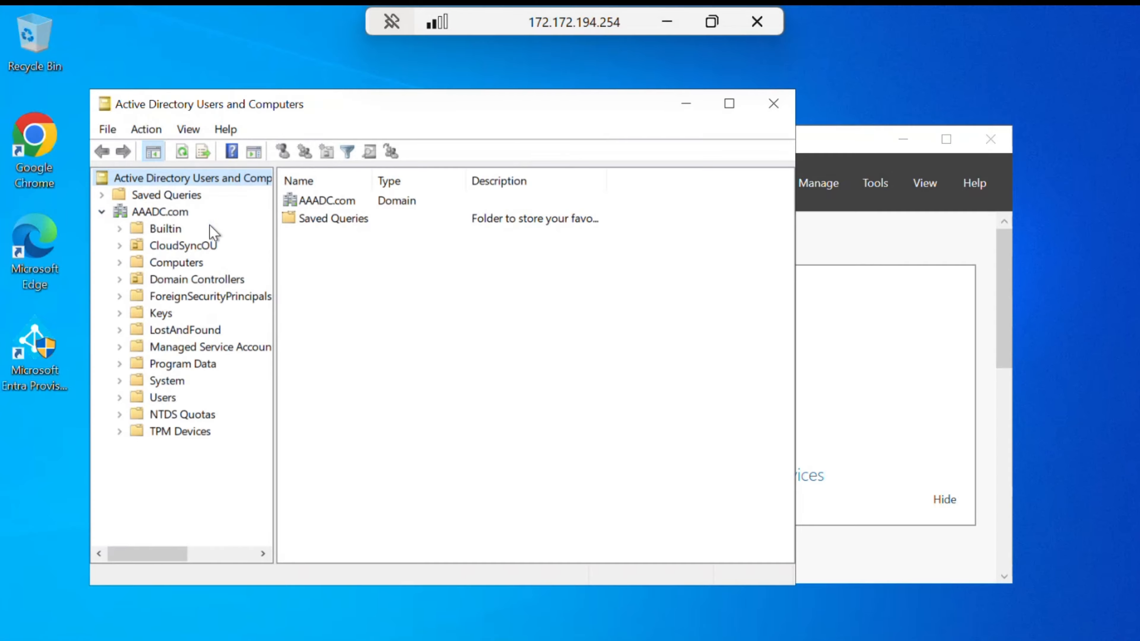
- Copy the distinguishedName value from the attributes in the CloudSyncOU properties
right_click(193, 246)
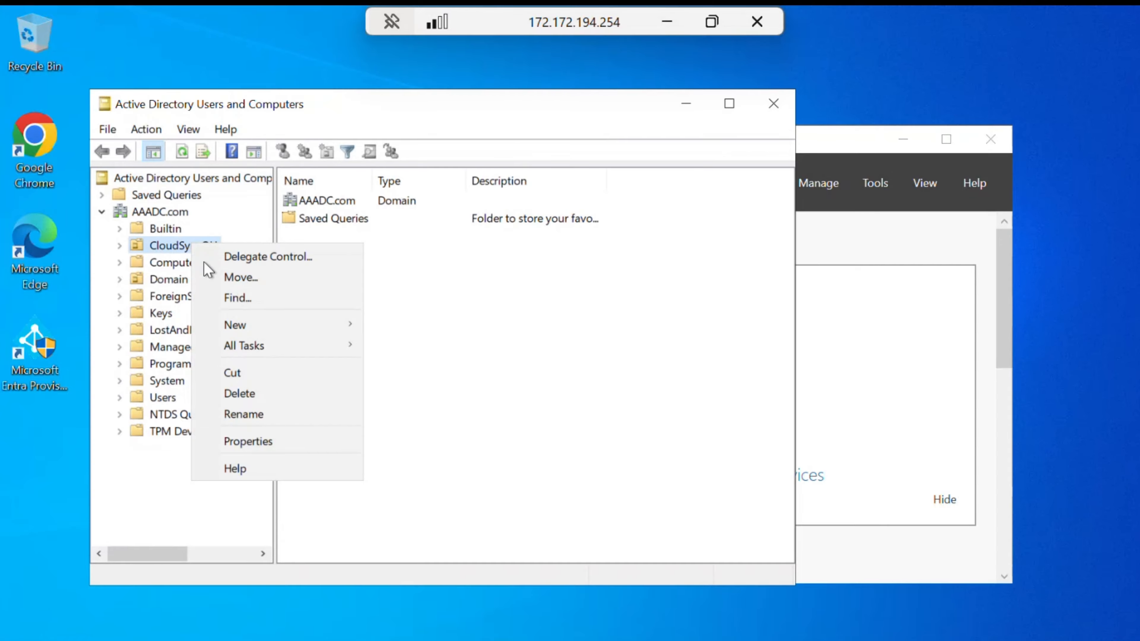
click(251, 441)
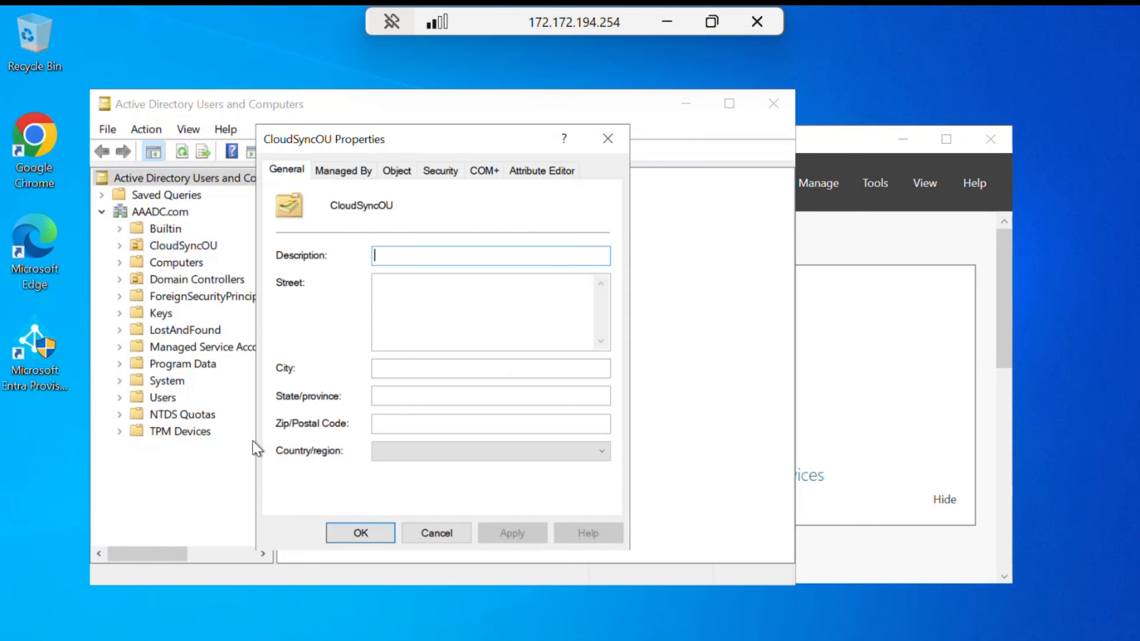
click(549, 175)
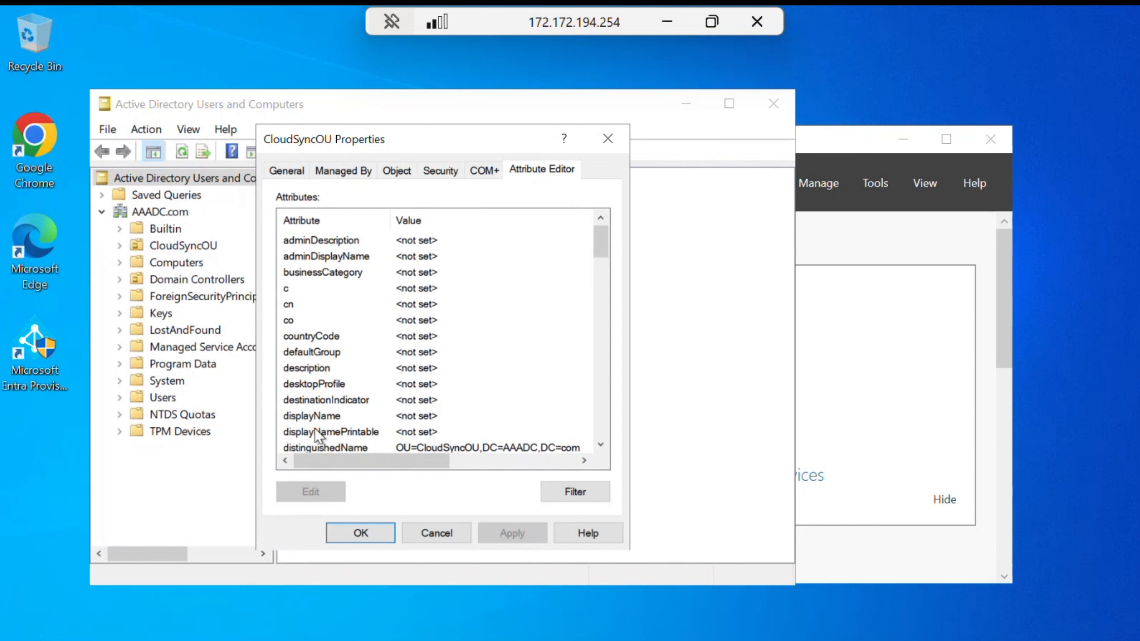
click(317, 448)
click(311, 492)
drag(458, 357, 264, 359)
key(ctrl+c)
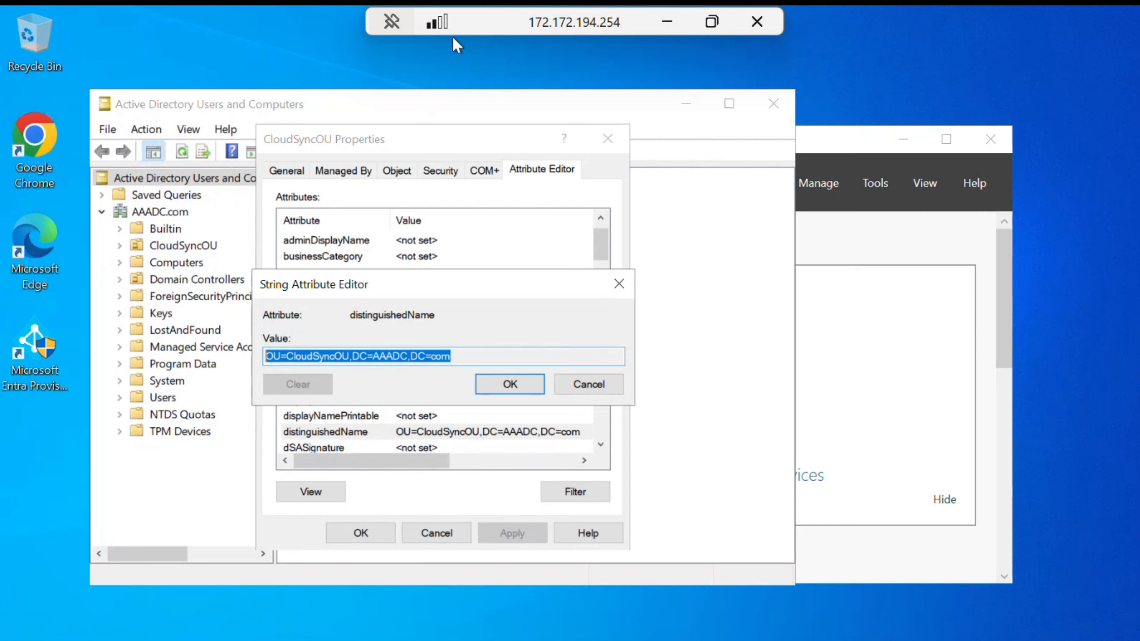
- Back in the Azure portal, add OU=CloudSyncOU,DC=AAADC,DC=com to the scoping filter and save the configuration
click(667, 21)
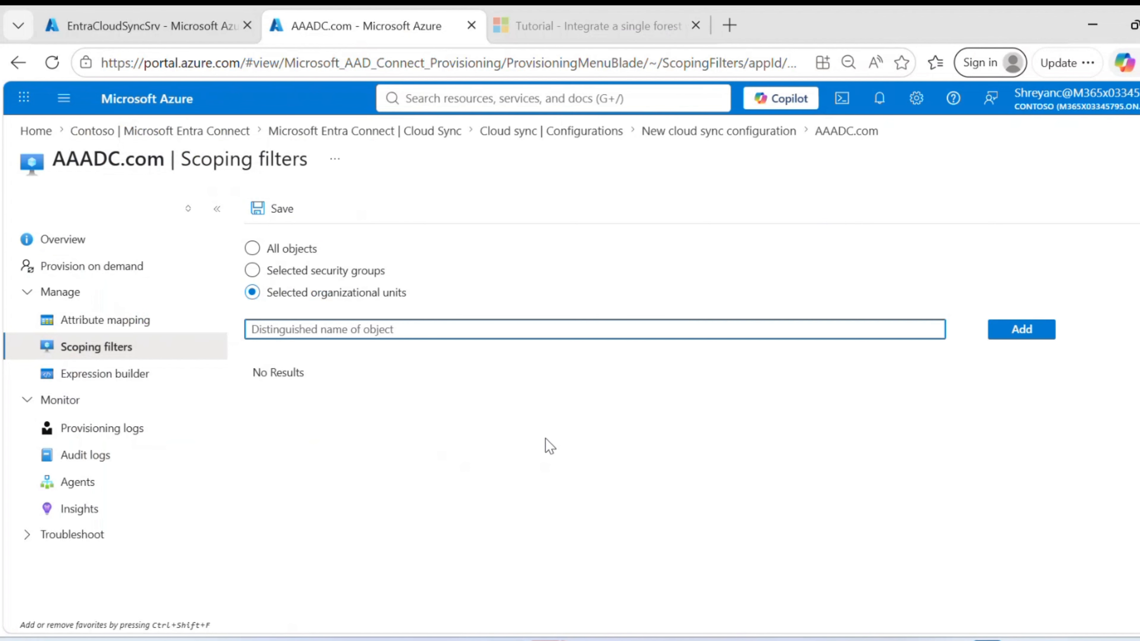
key(ctrl+v)
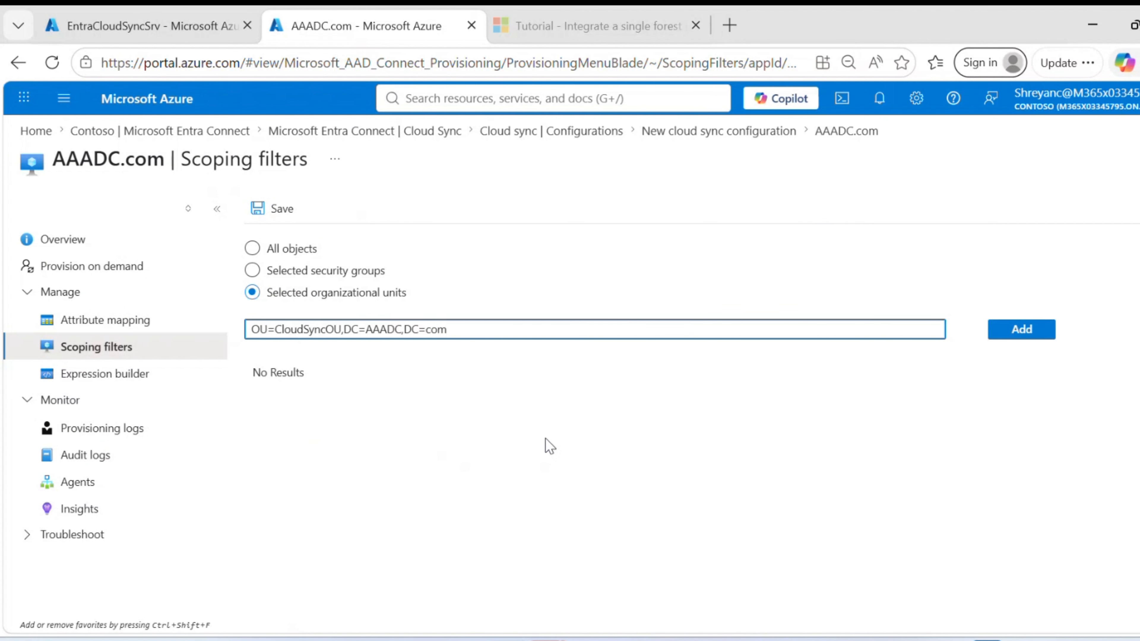
click(1027, 337)
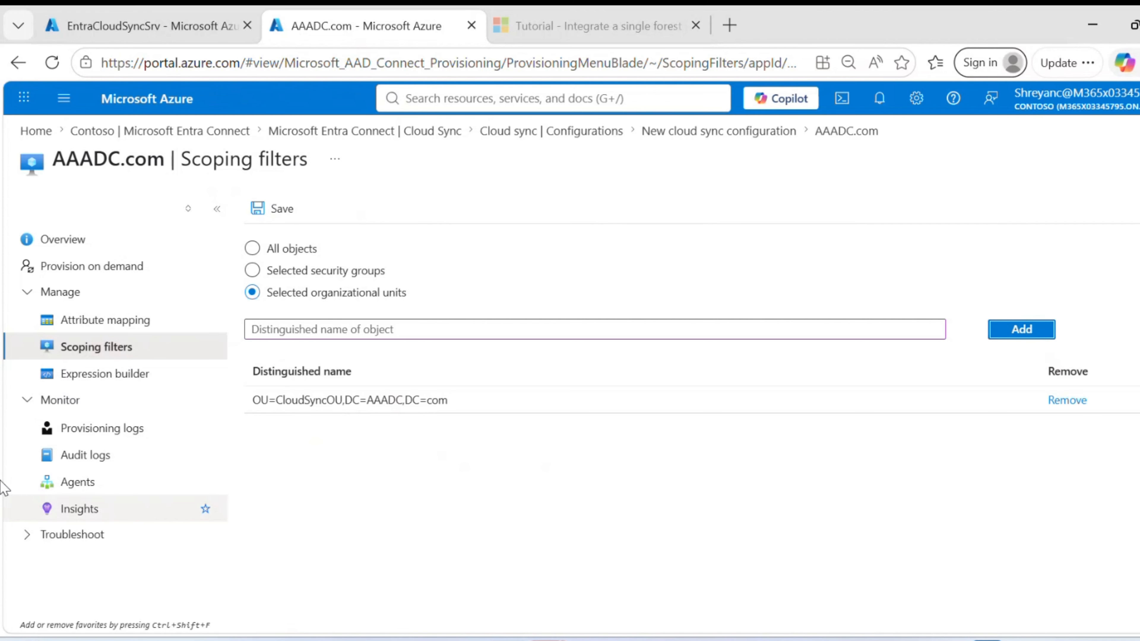
click(273, 215)
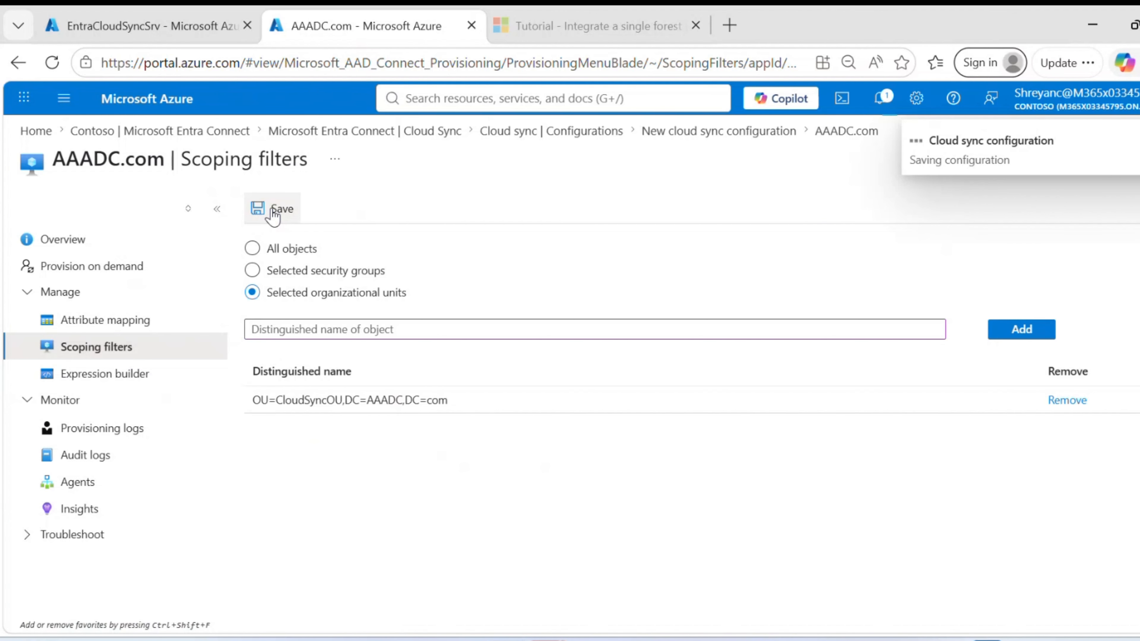
click(882, 98)
- Return to the remote session, close the CloudSyncOU attribute and properties dialogs, and check which users the OU contains
click(579, 530)
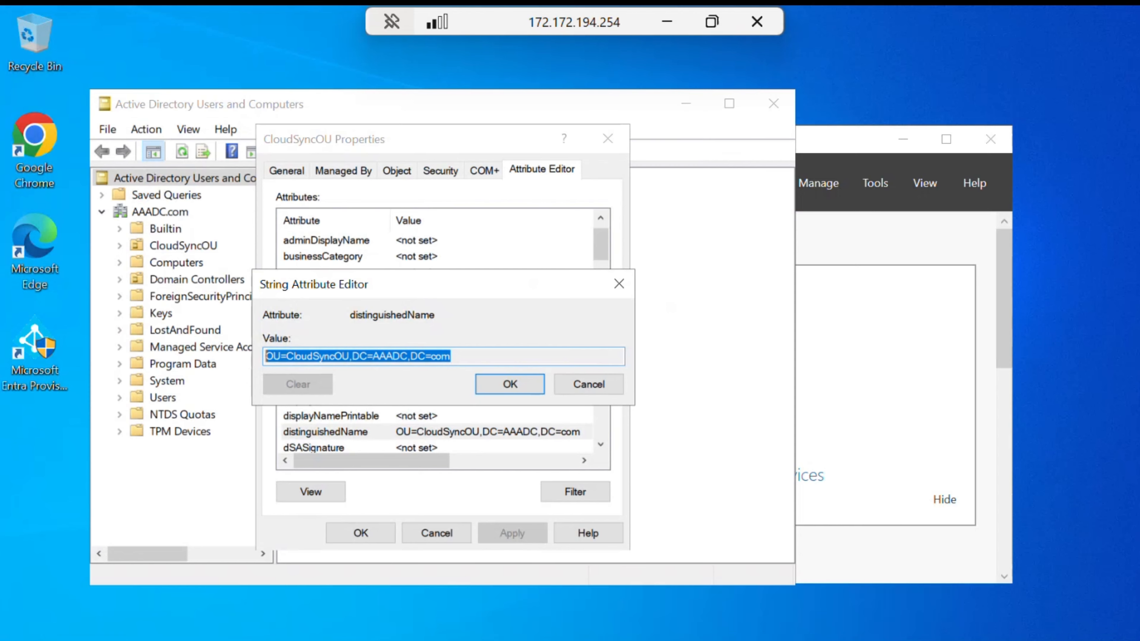
click(619, 283)
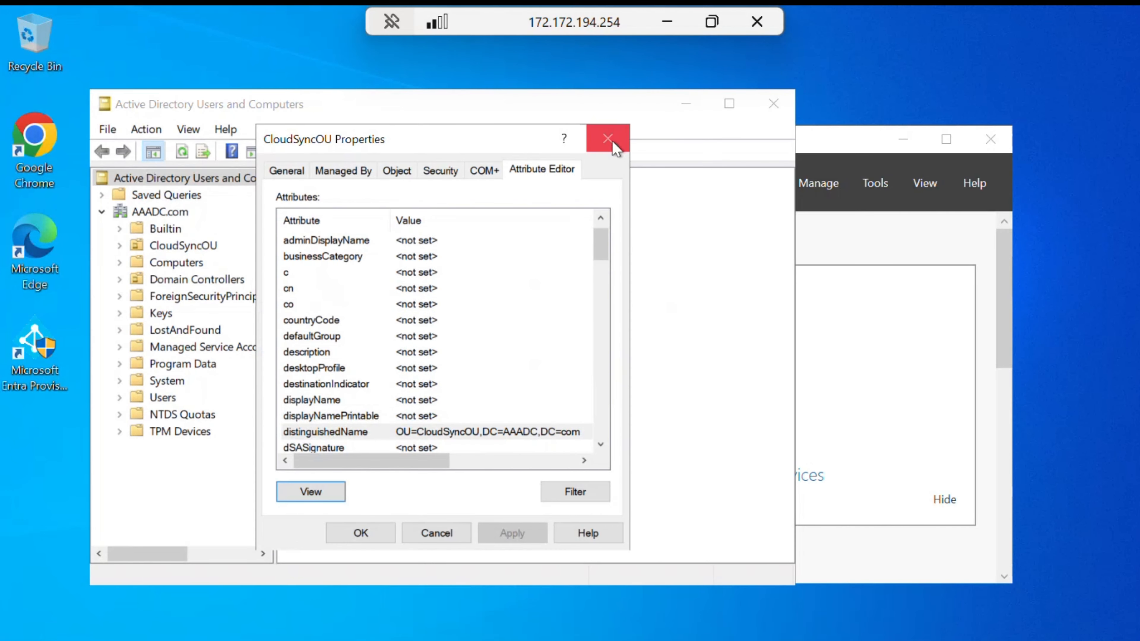
click(613, 147)
click(201, 250)
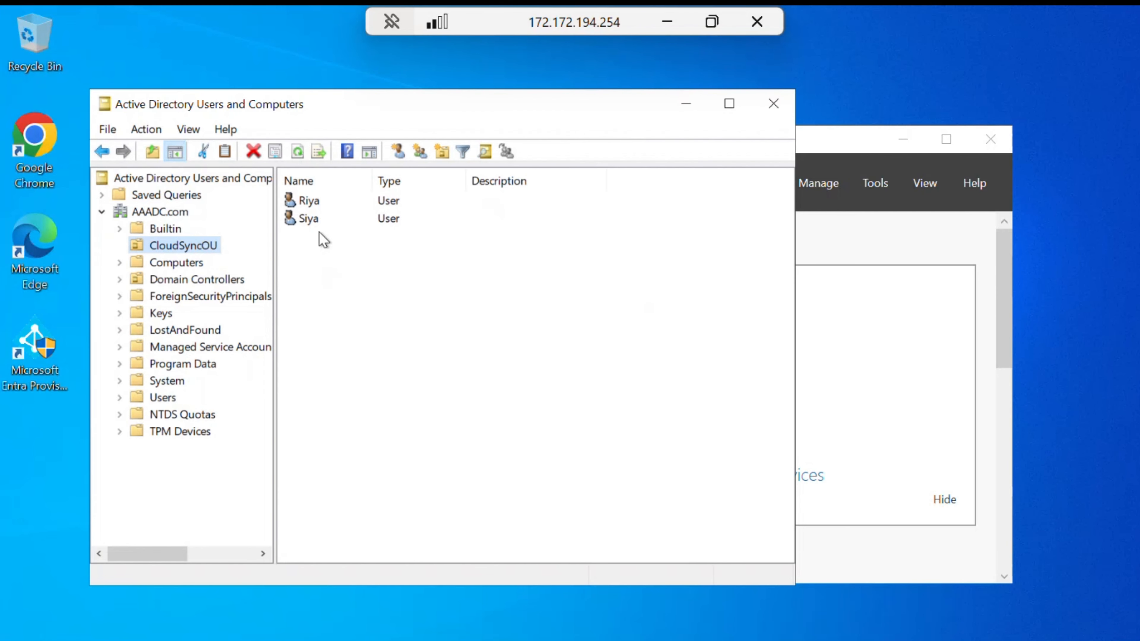
click(688, 107)
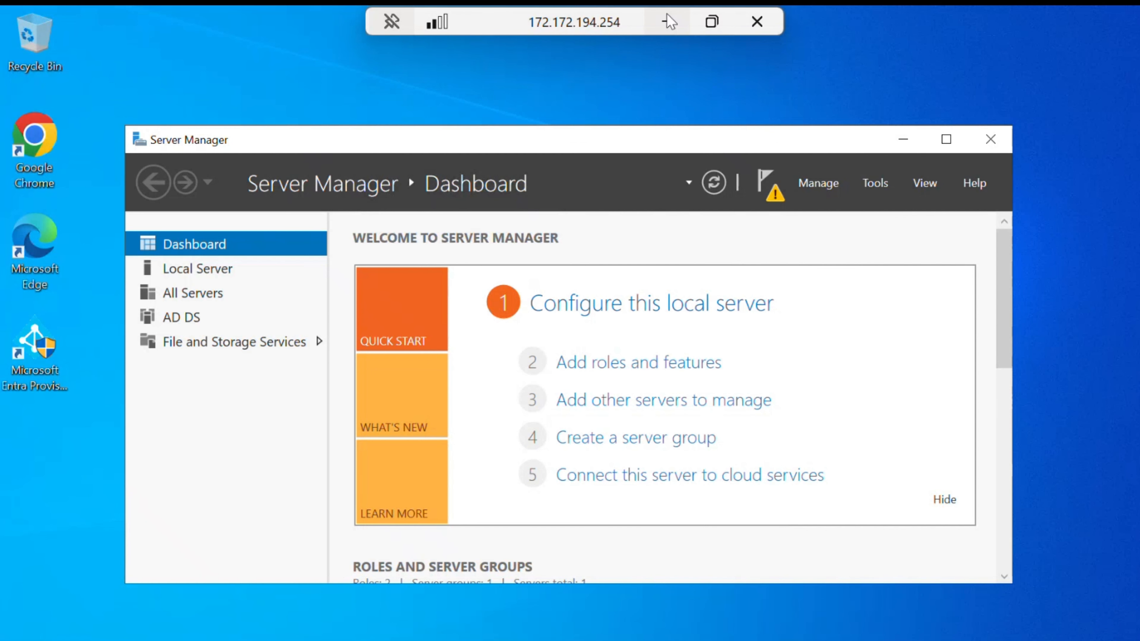
- Return to the Azure portal and review the Users / InetOrgPersons attribute mappings of the AAADC.com configuration
click(668, 22)
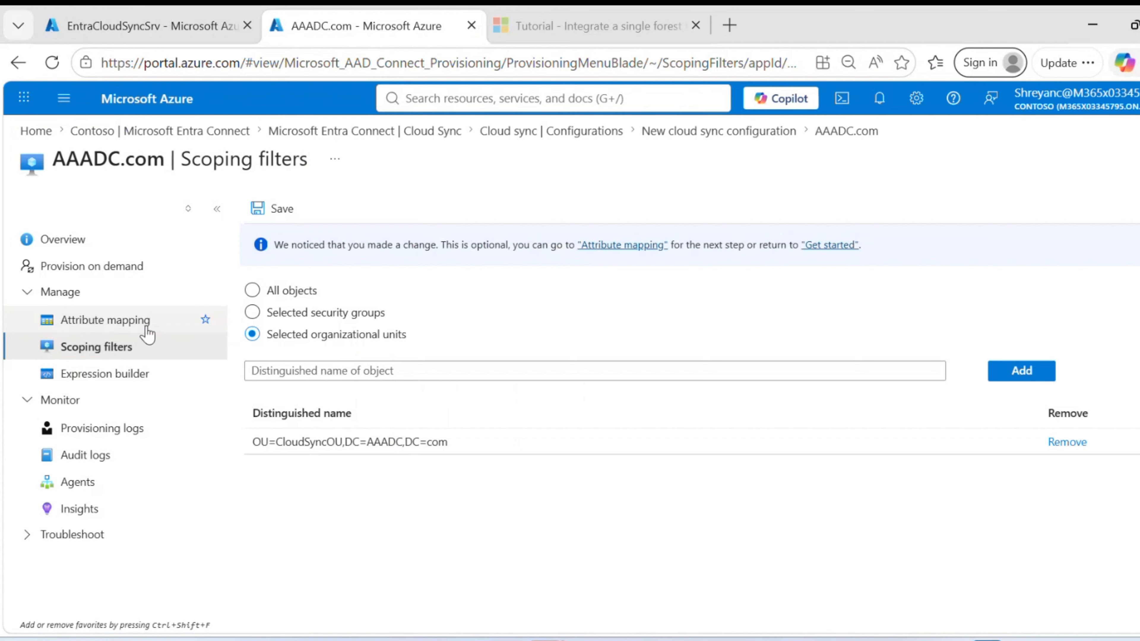
click(129, 323)
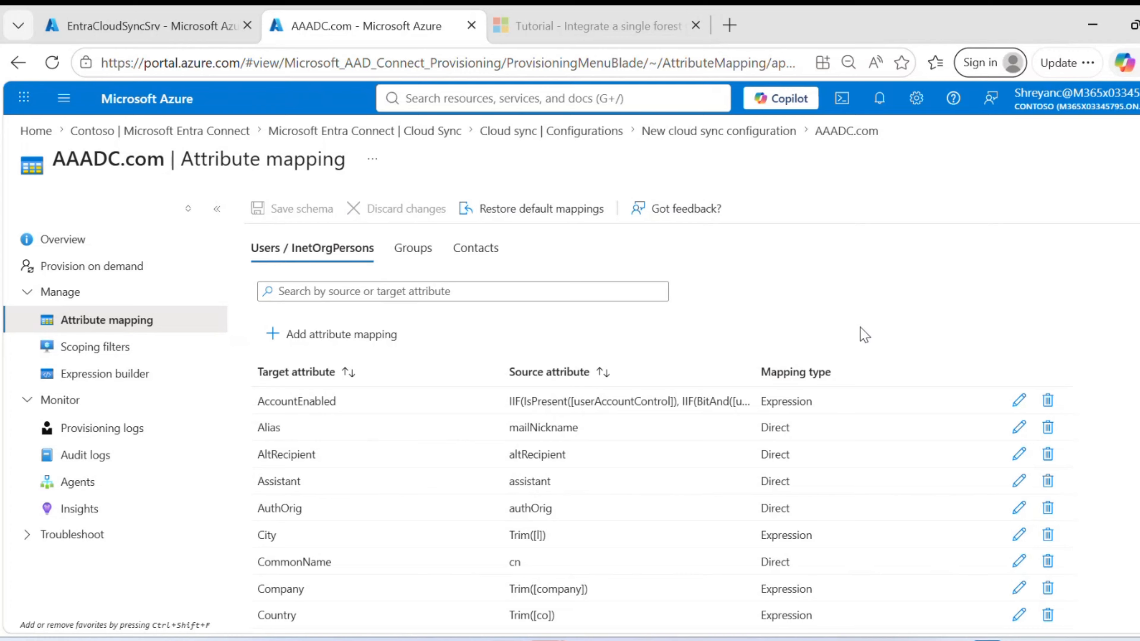
scroll(793, 387, down, 4)
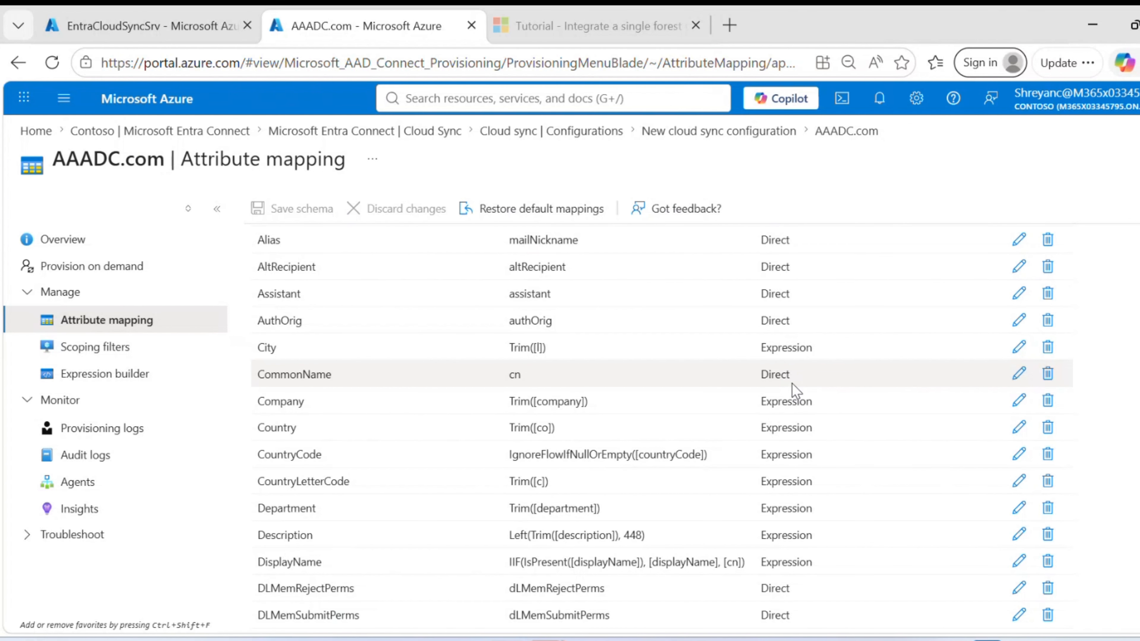
- Start a new user attribute mapping, compare the Direct, Constant, Expression and None mapping types, and leave without applying it
scroll(794, 390, up, 3)
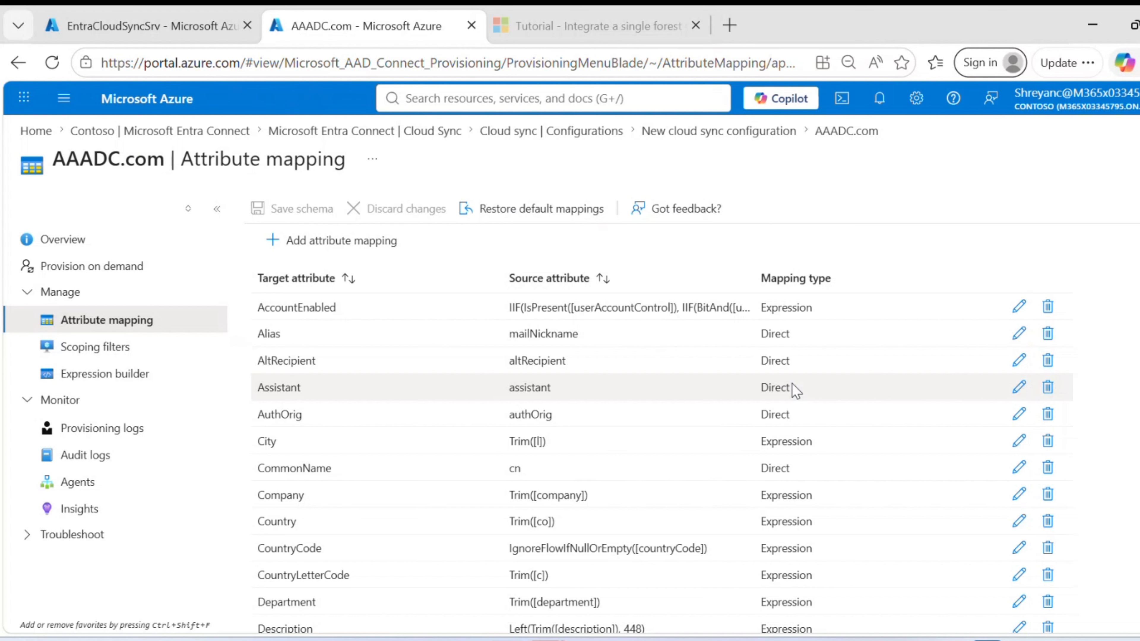
scroll(440, 456, up, 2)
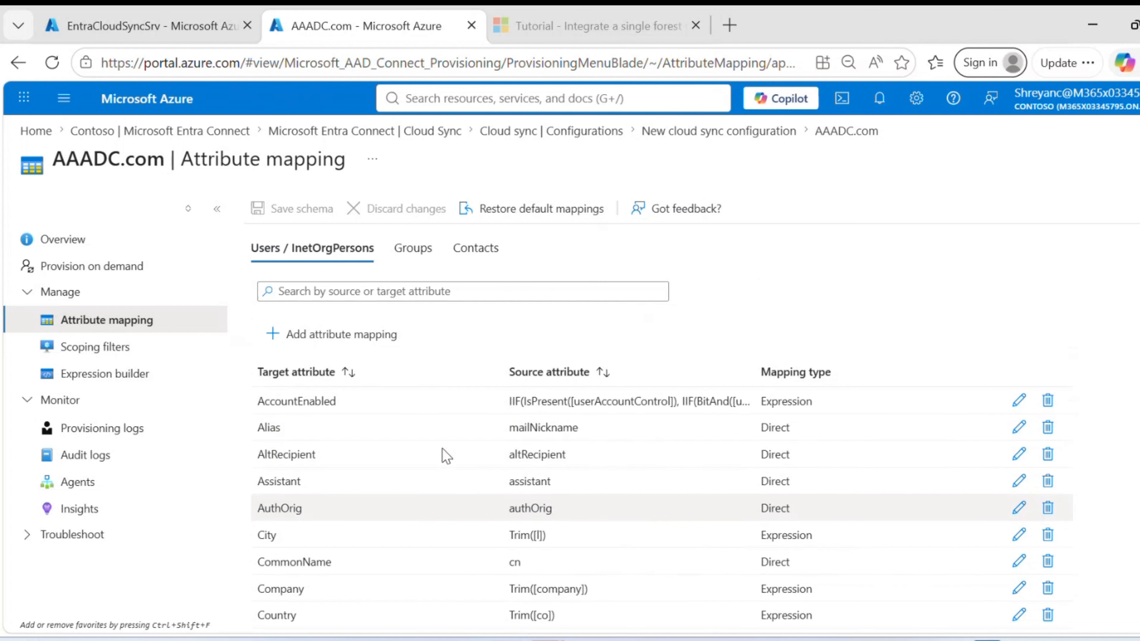
click(372, 348)
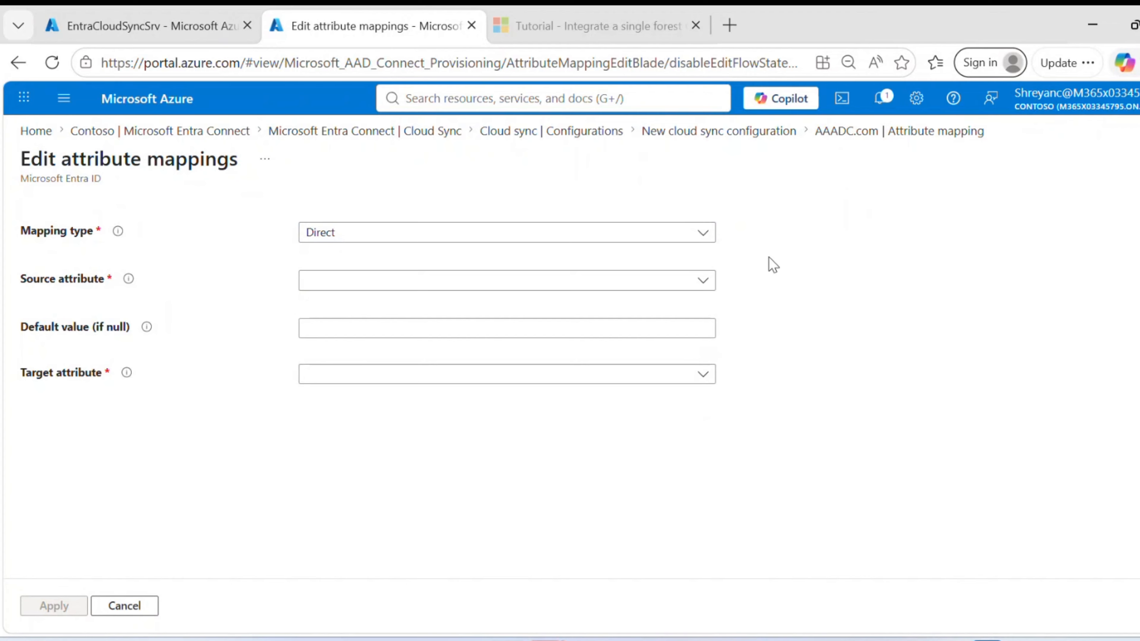
click(704, 237)
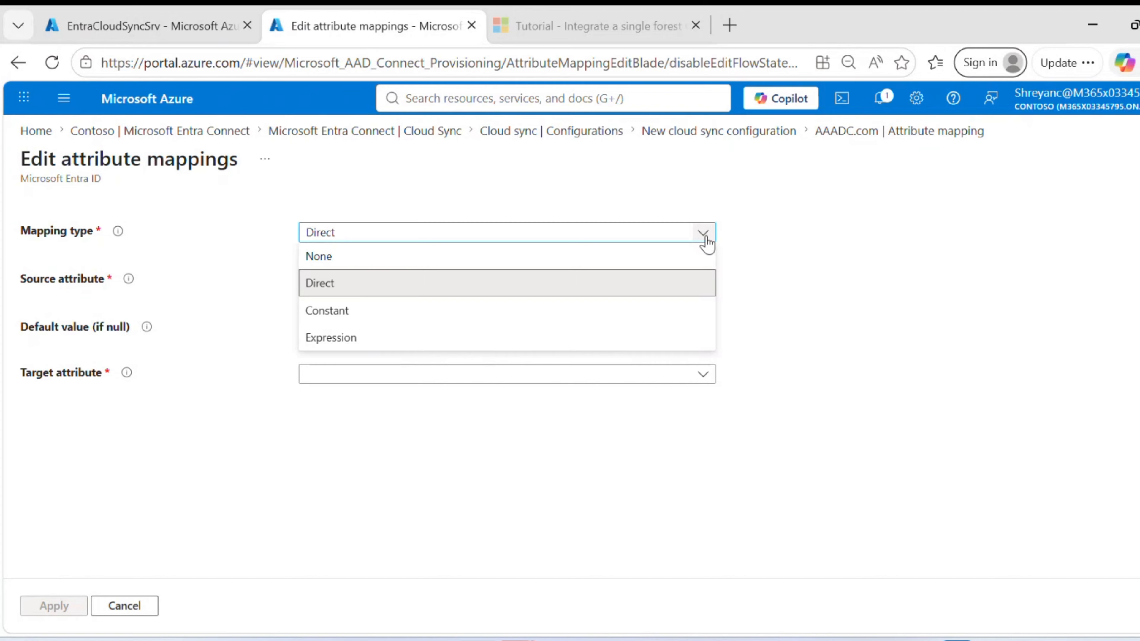
click(793, 267)
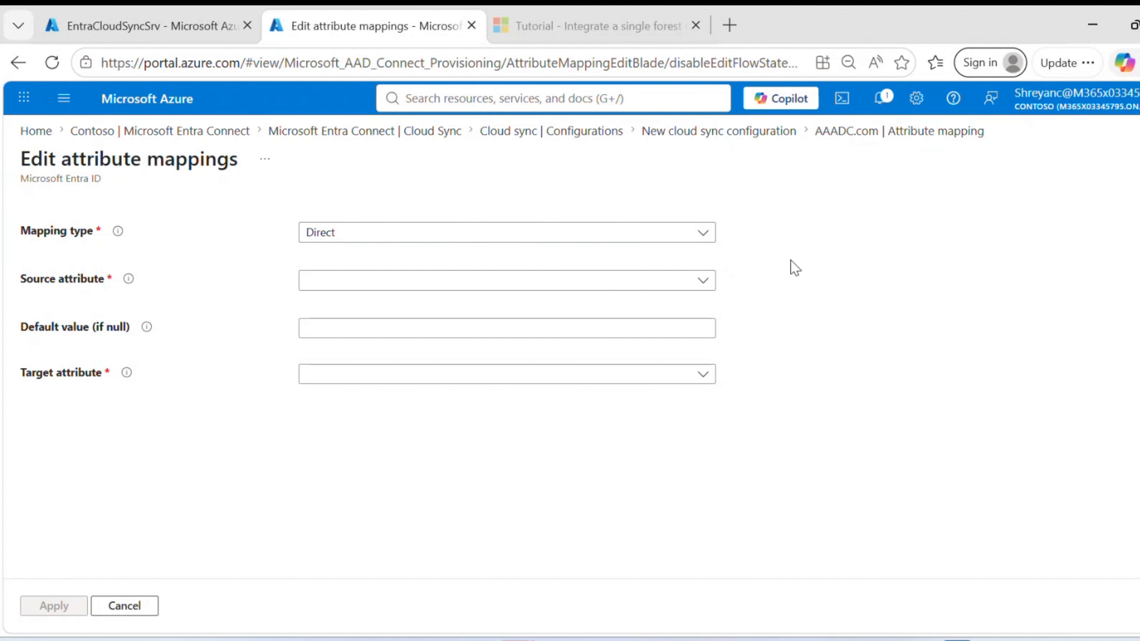
click(711, 237)
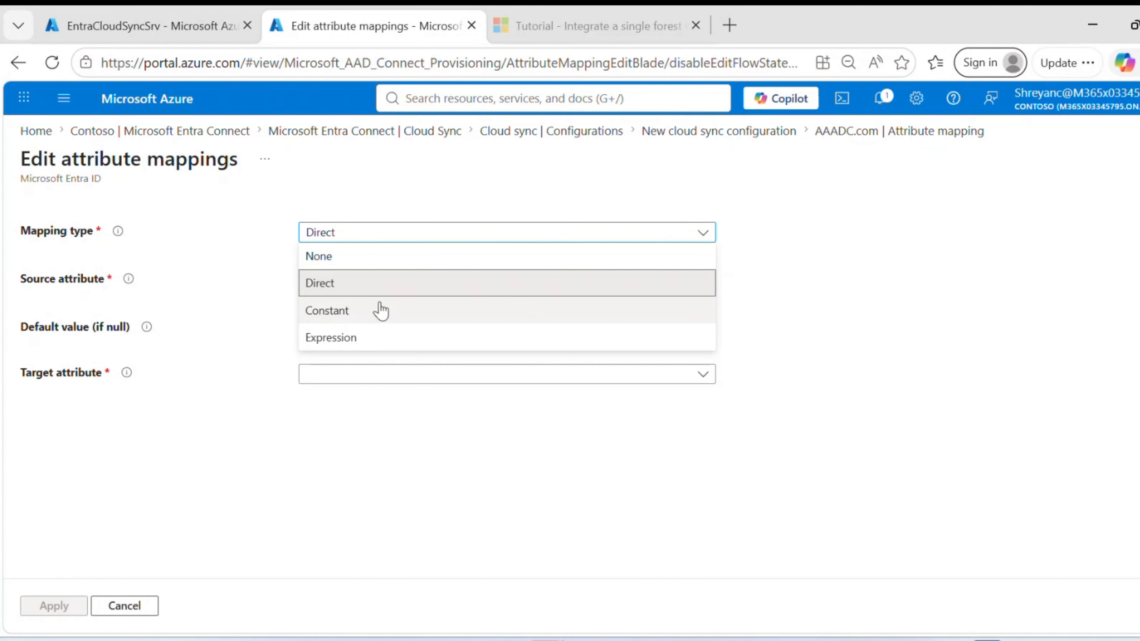
click(377, 311)
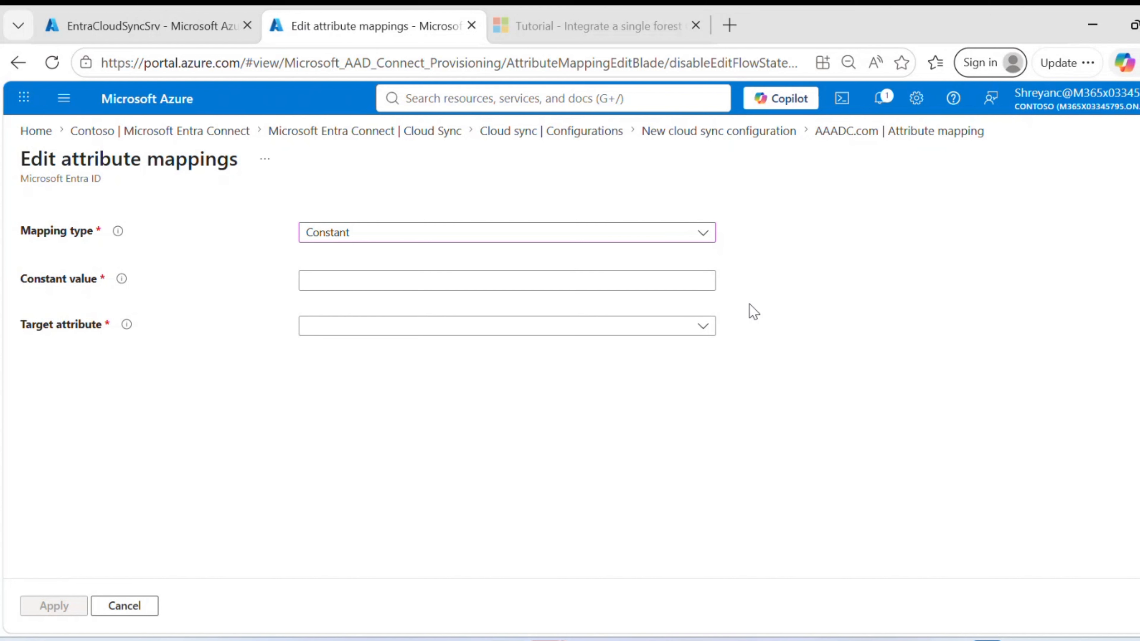
click(703, 234)
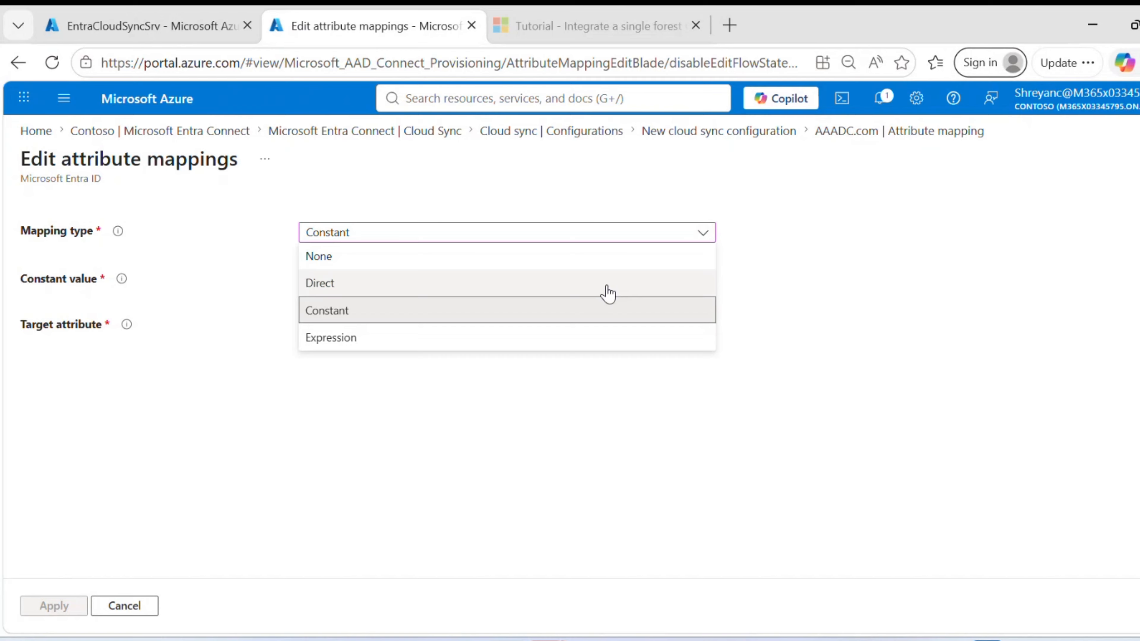
click(535, 336)
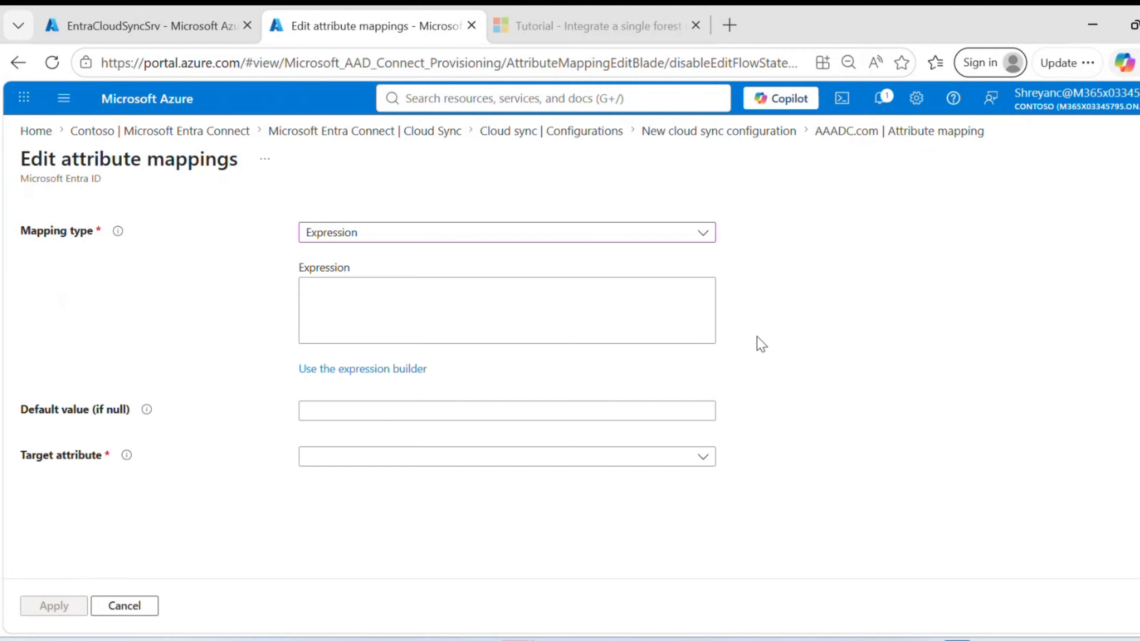
click(708, 242)
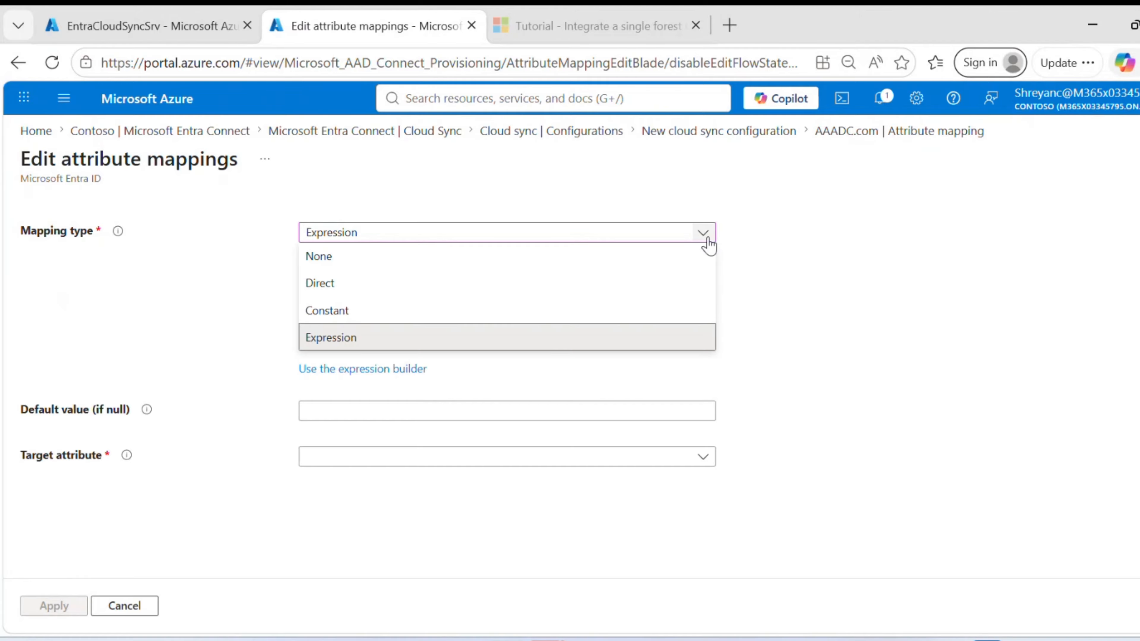
click(492, 257)
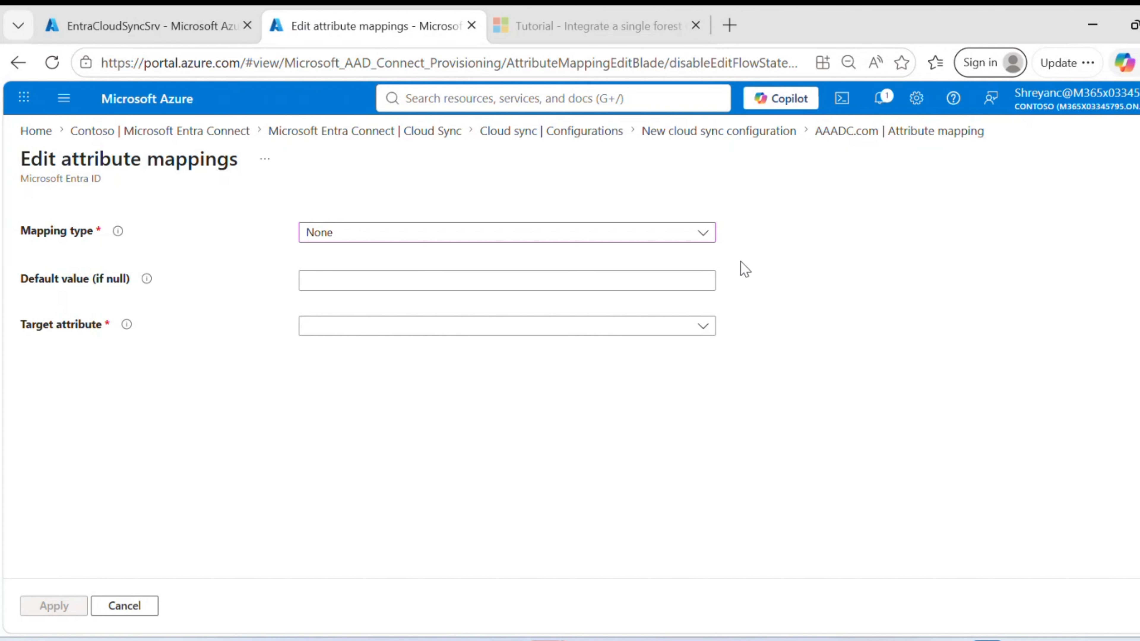
key(Escape)
click(711, 191)
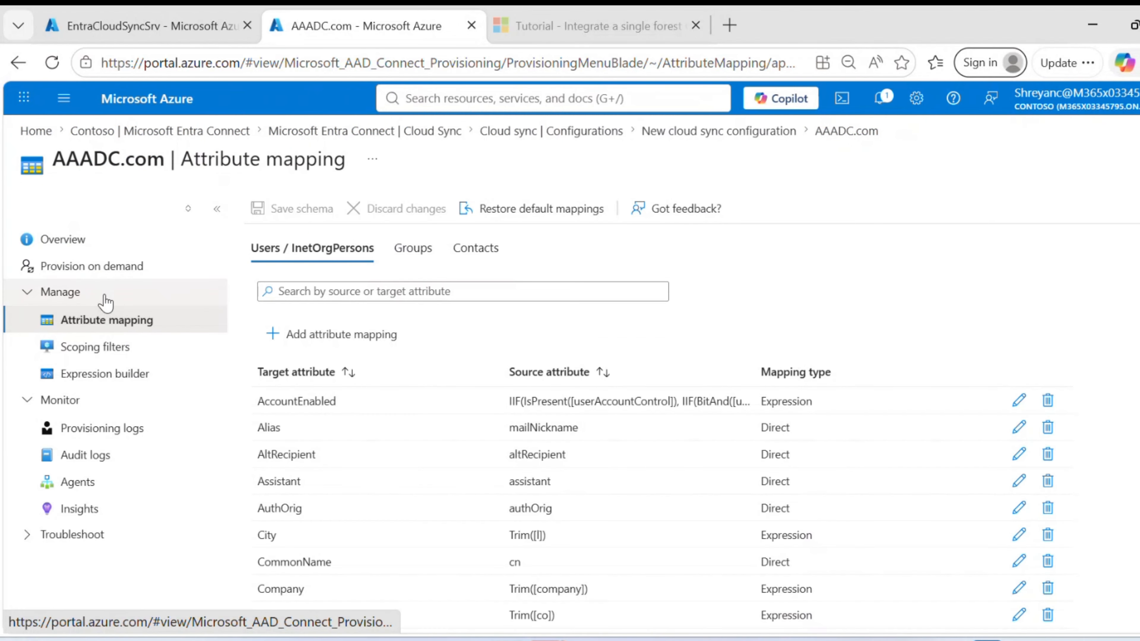
- Open on-demand provisioning for the AAADC.com configuration and activate the field for the user's distinguished name
click(126, 273)
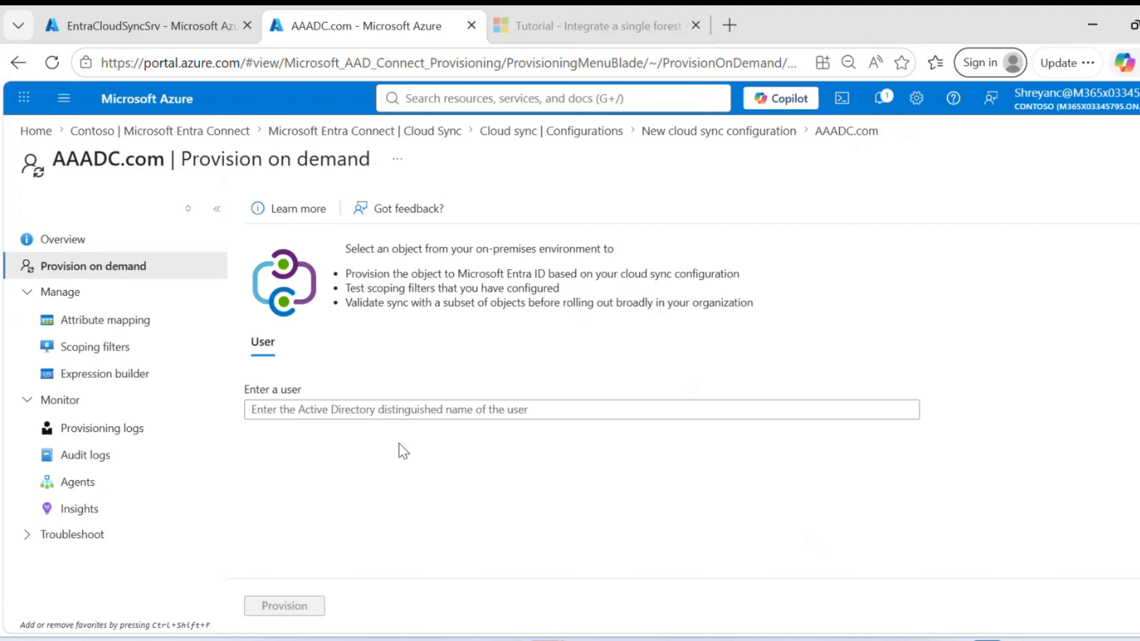
click(334, 413)
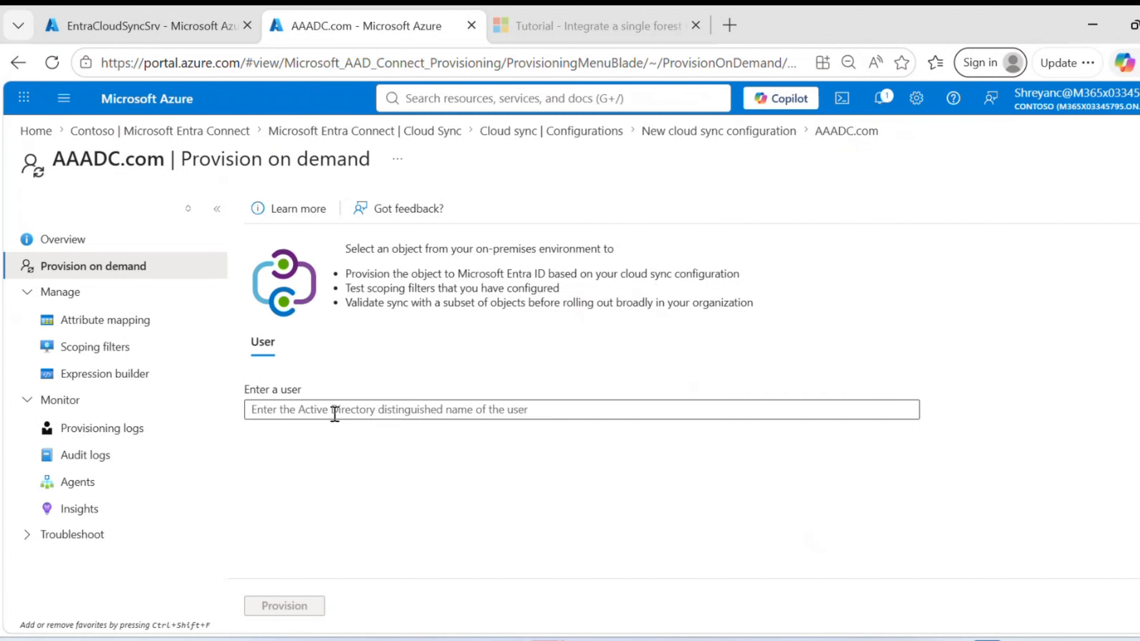
click(334, 413)
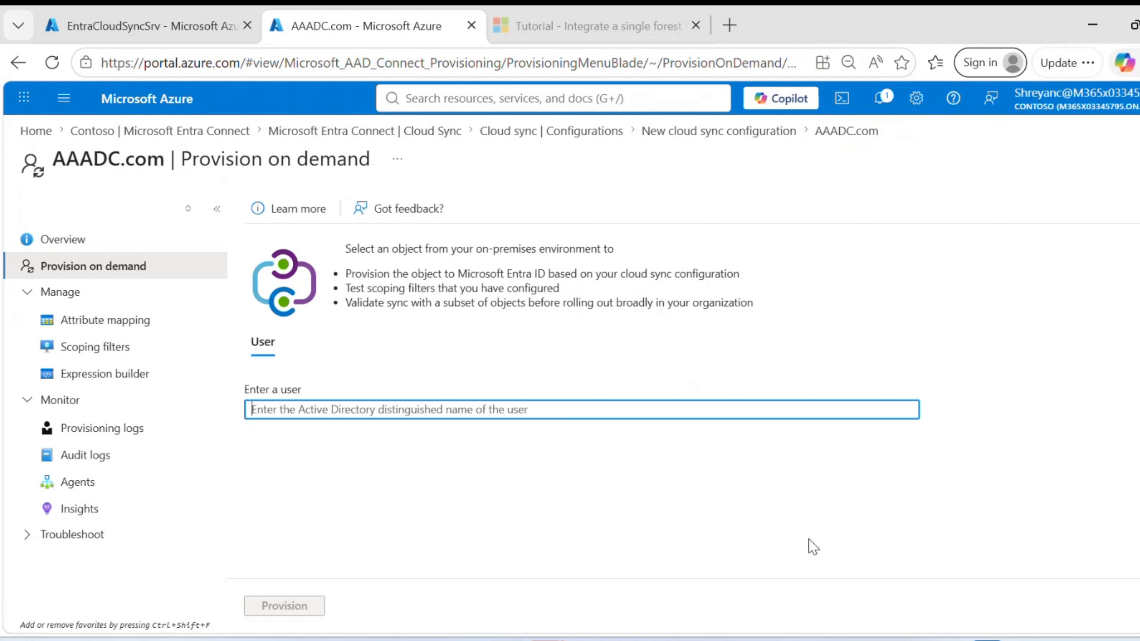
- Switch to the remote session and show the attribute list in the properties of the second user in CloudSyncOU
mouse_move(797, 638)
click(797, 516)
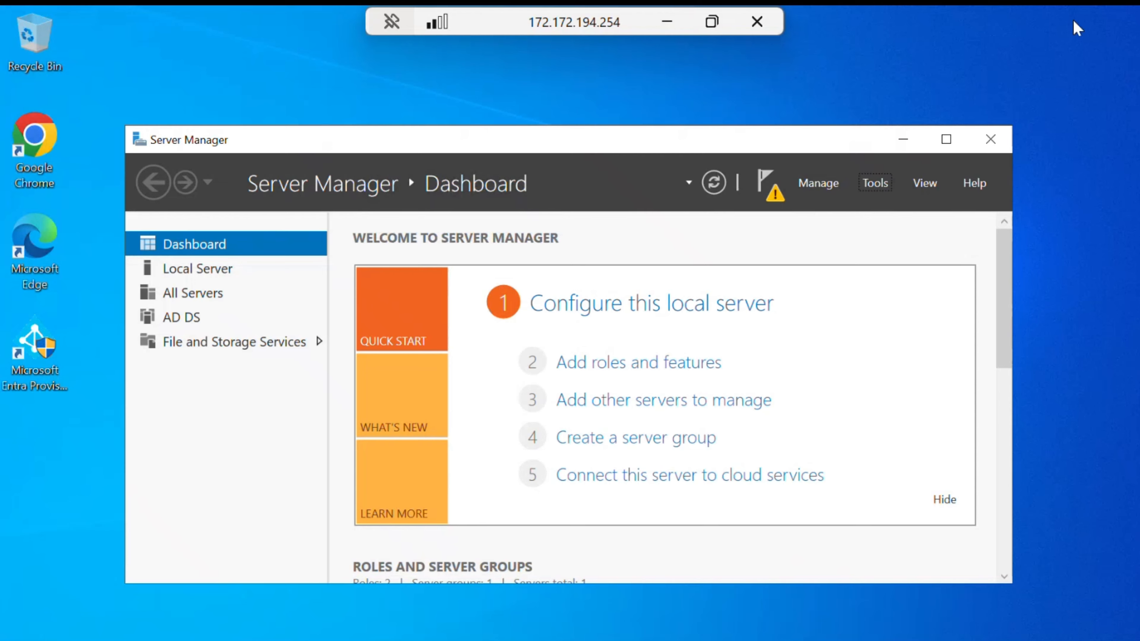
click(946, 139)
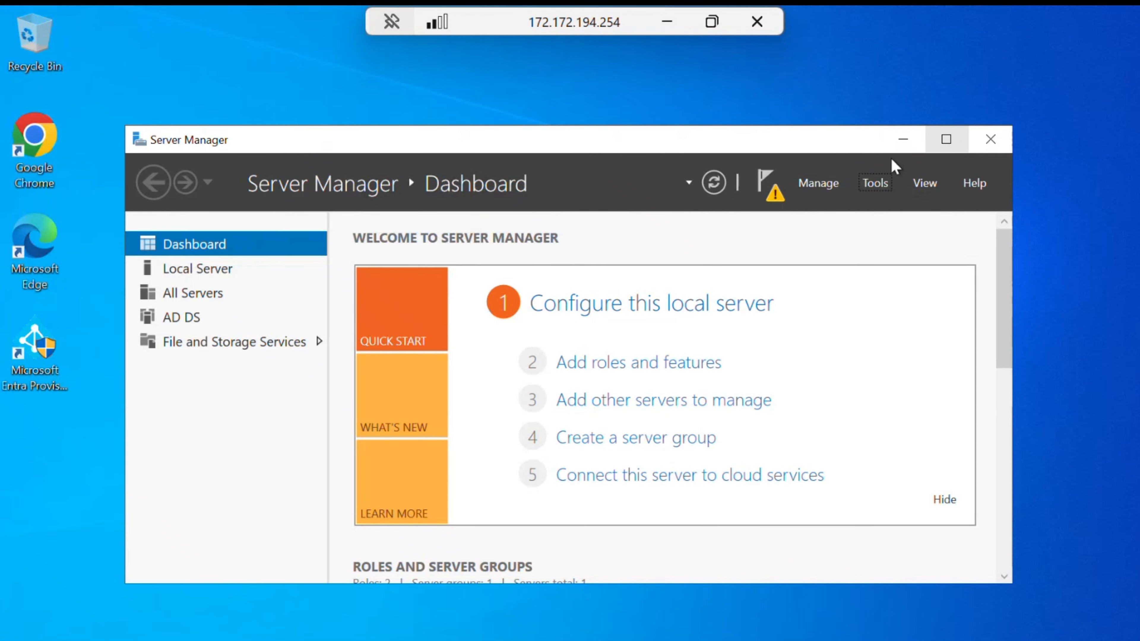
right_click(316, 219)
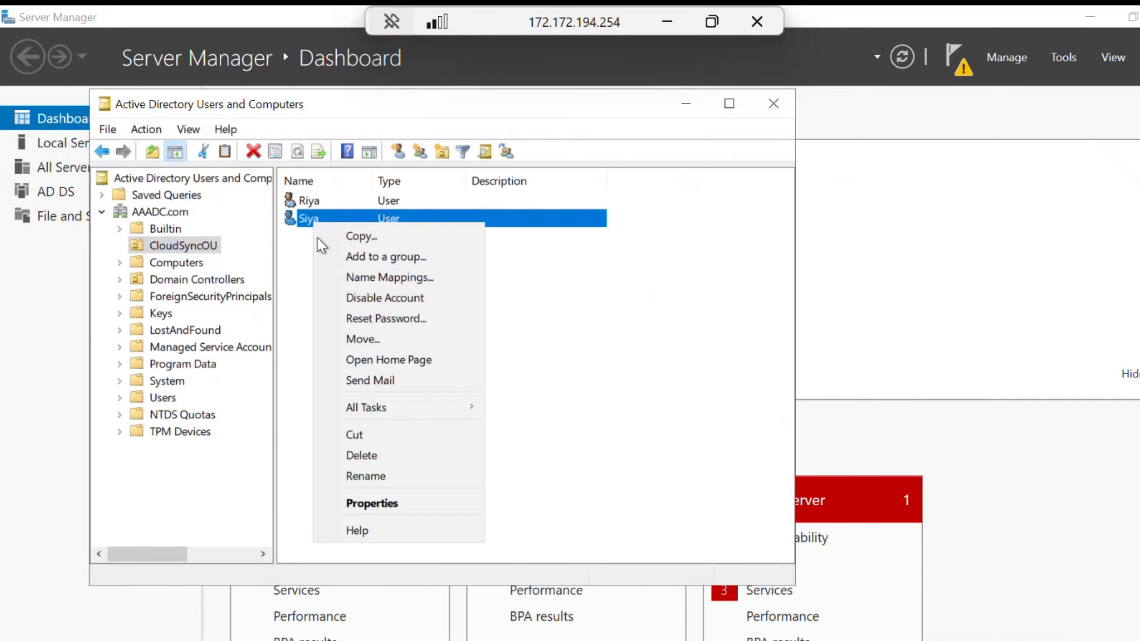
click(387, 503)
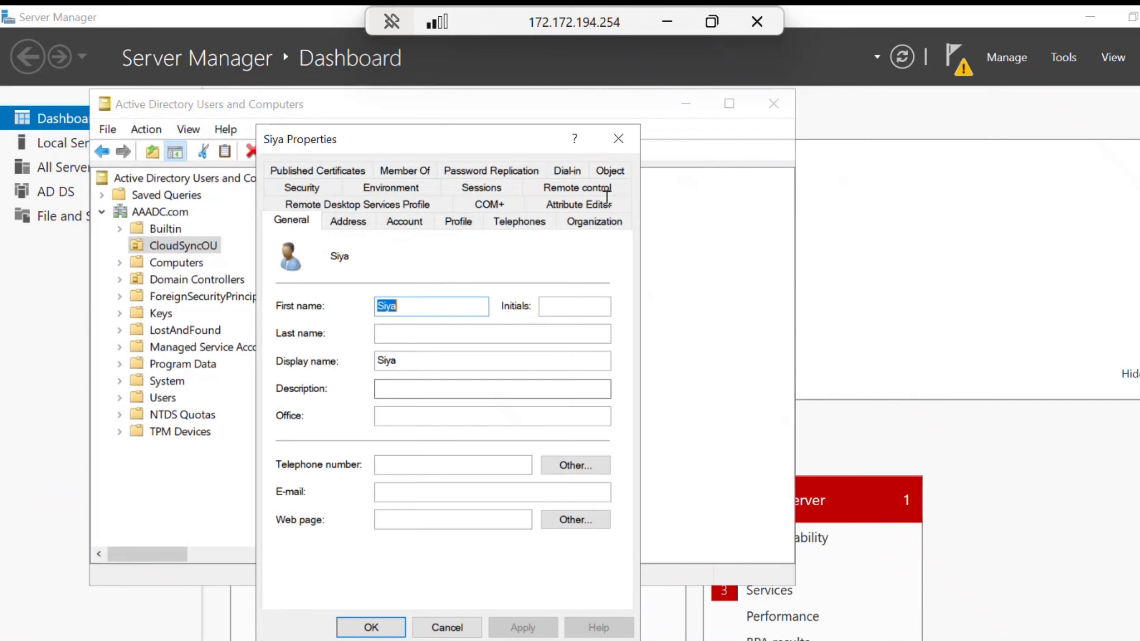
click(579, 220)
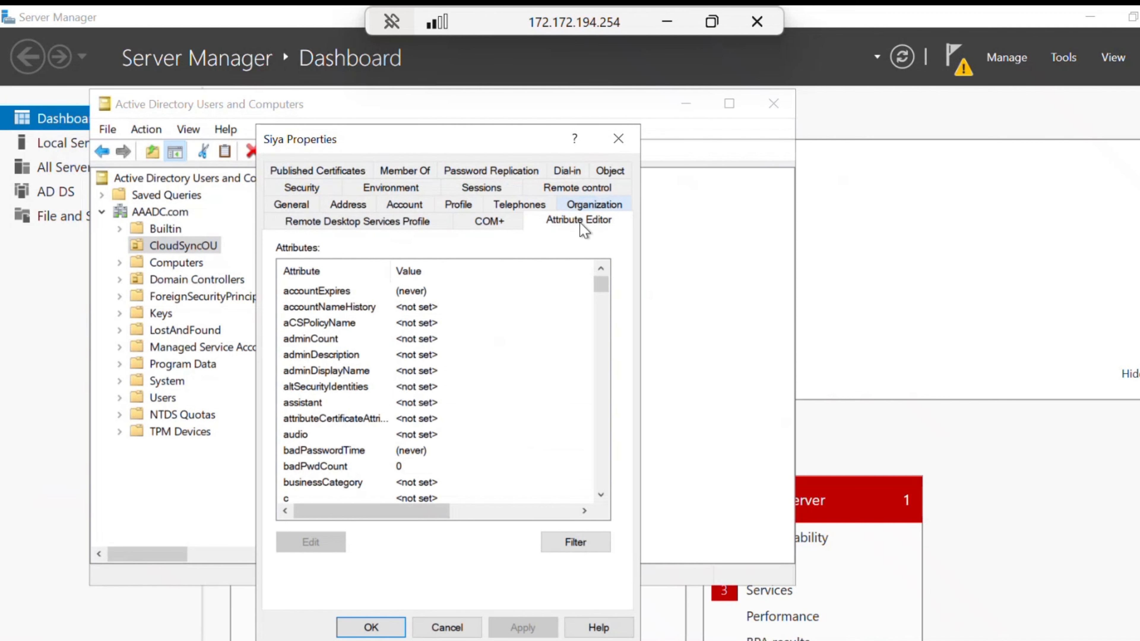
- Find the user's distinguishedName attribute, open its value and copy it
click(342, 467)
text(ds)
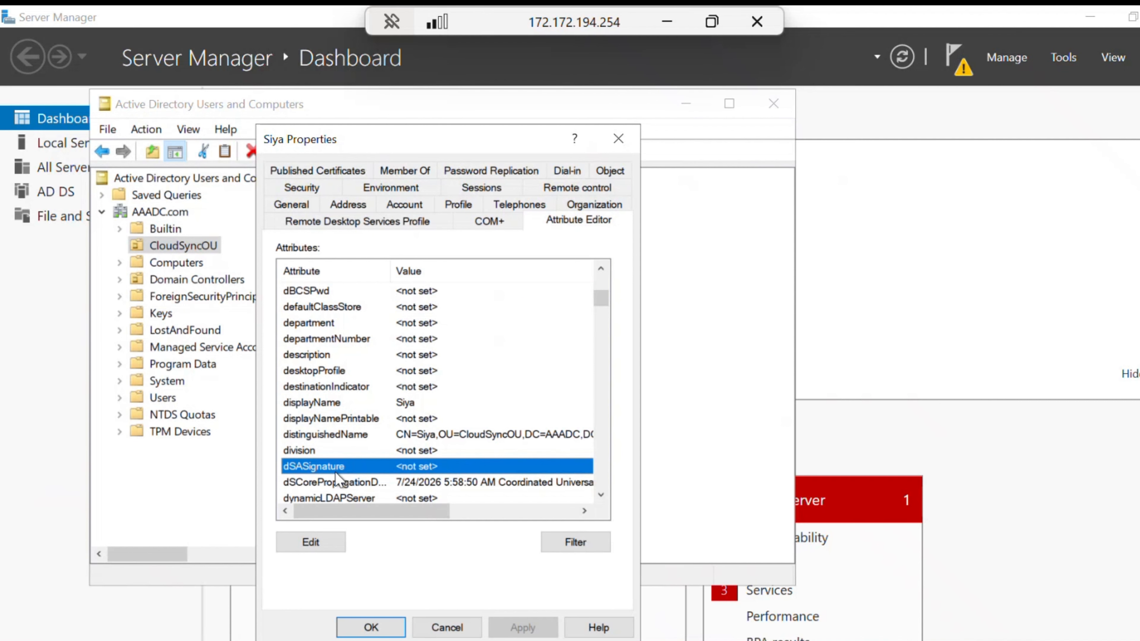
click(344, 435)
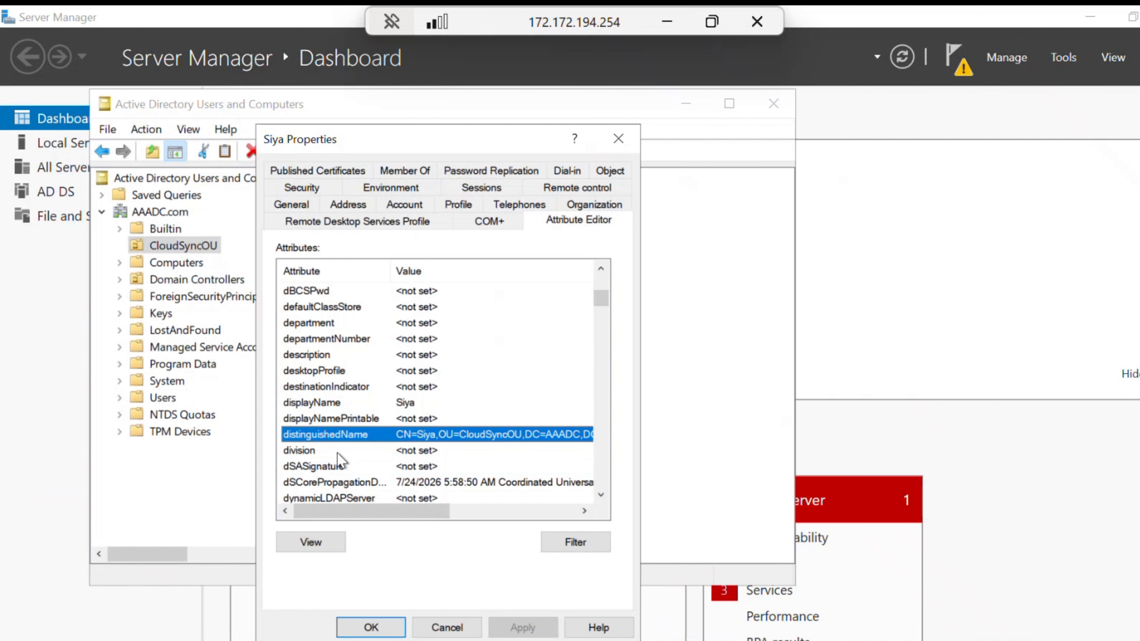
click(310, 542)
key(ctrl+c)
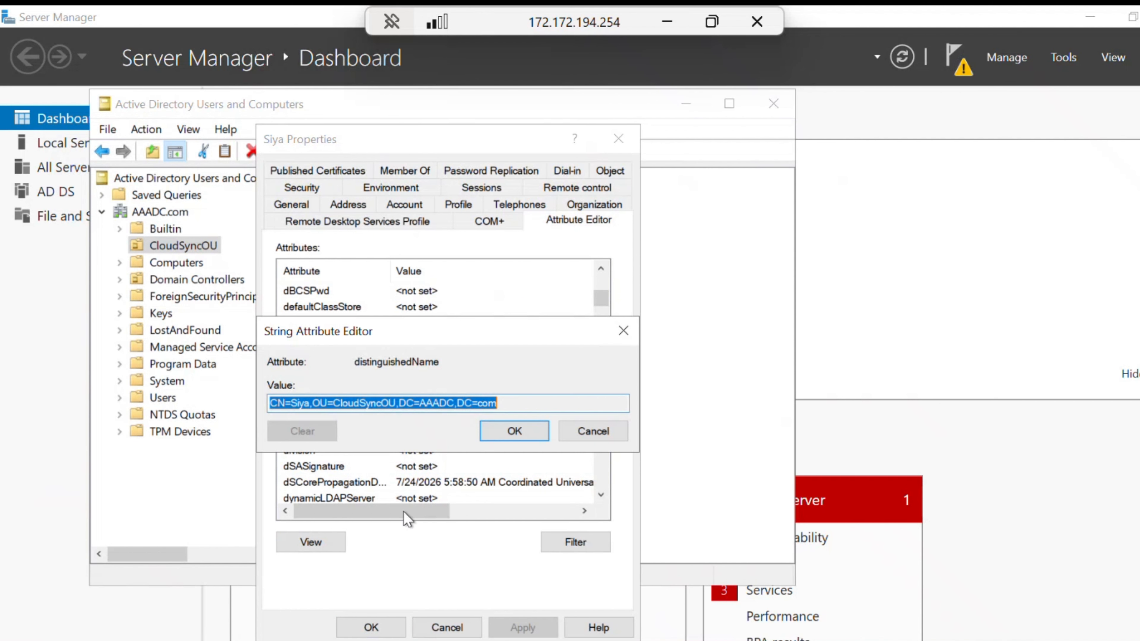
click(510, 403)
- Return to the Azure portal, enter the copied distinguished name as the user and provision that user on demand
key(alt+Tab)
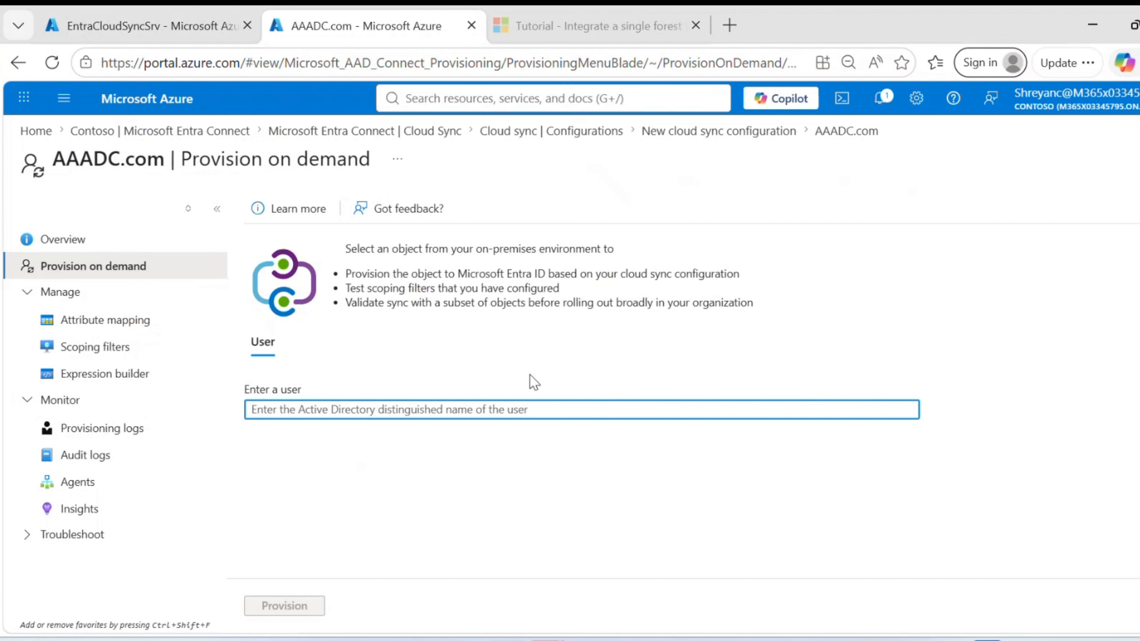
key(ctrl+v)
click(301, 607)
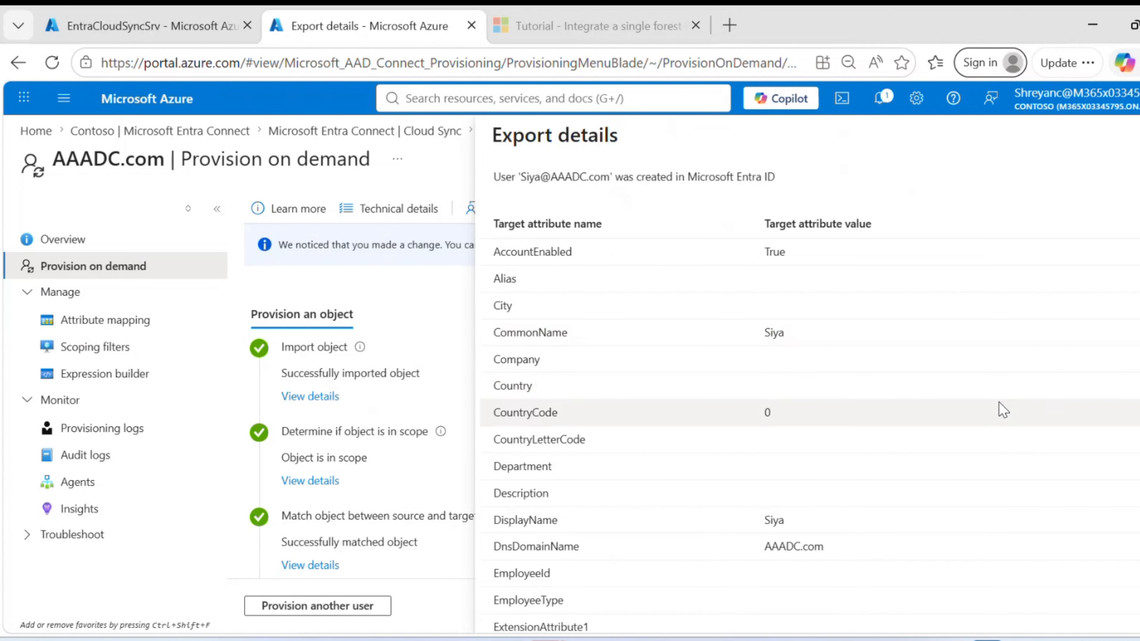
- Review the target attribute values in the provisioned user's export details, then close the details
scroll(1000, 407, down, 5)
scroll(1002, 410, down, 3)
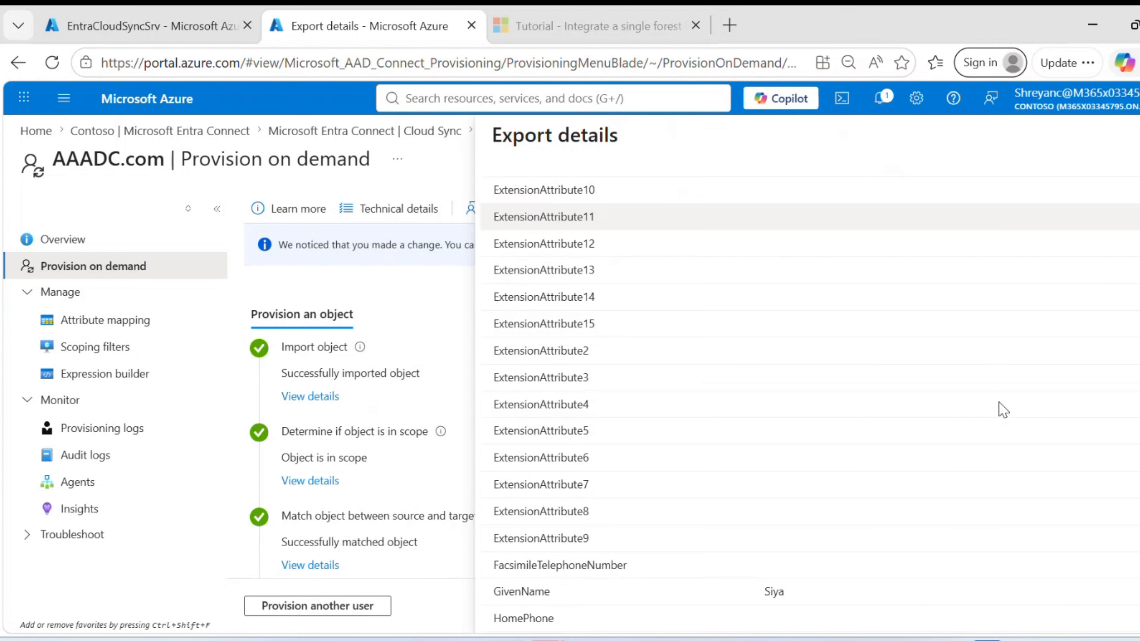
scroll(1002, 410, down, 12)
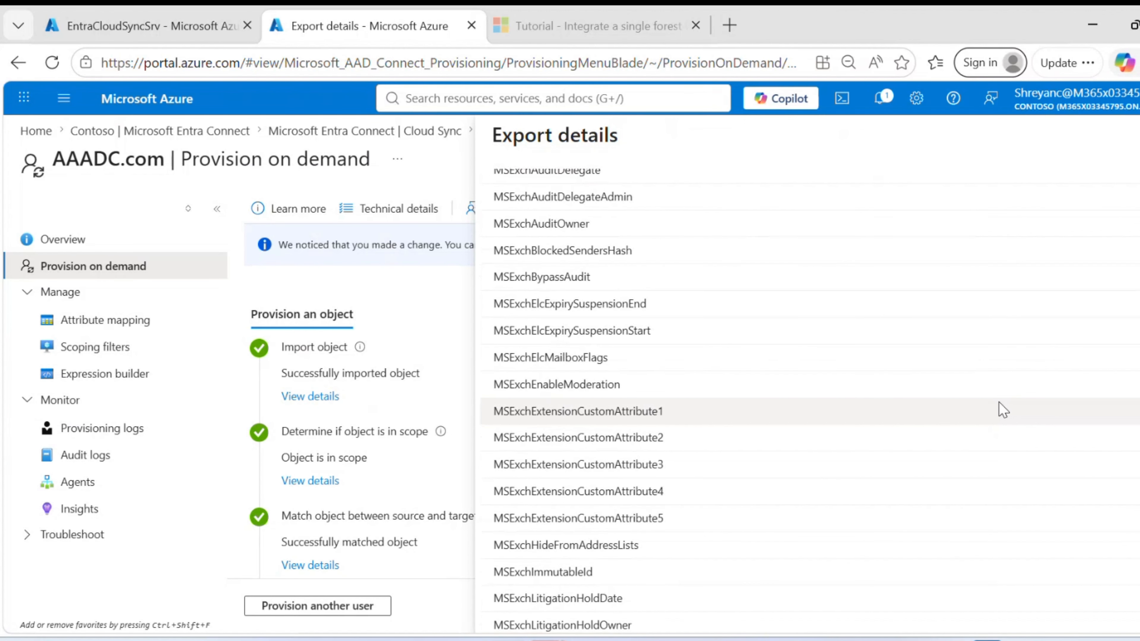
scroll(1002, 409, down, 18)
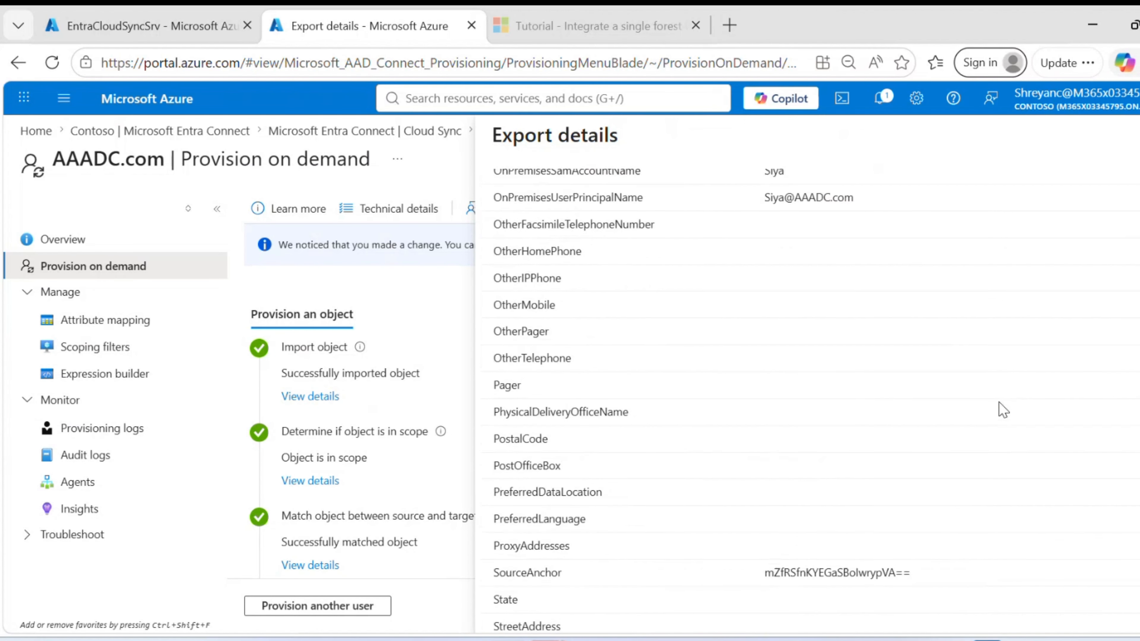
scroll(1002, 410, down, 5)
click(1136, 135)
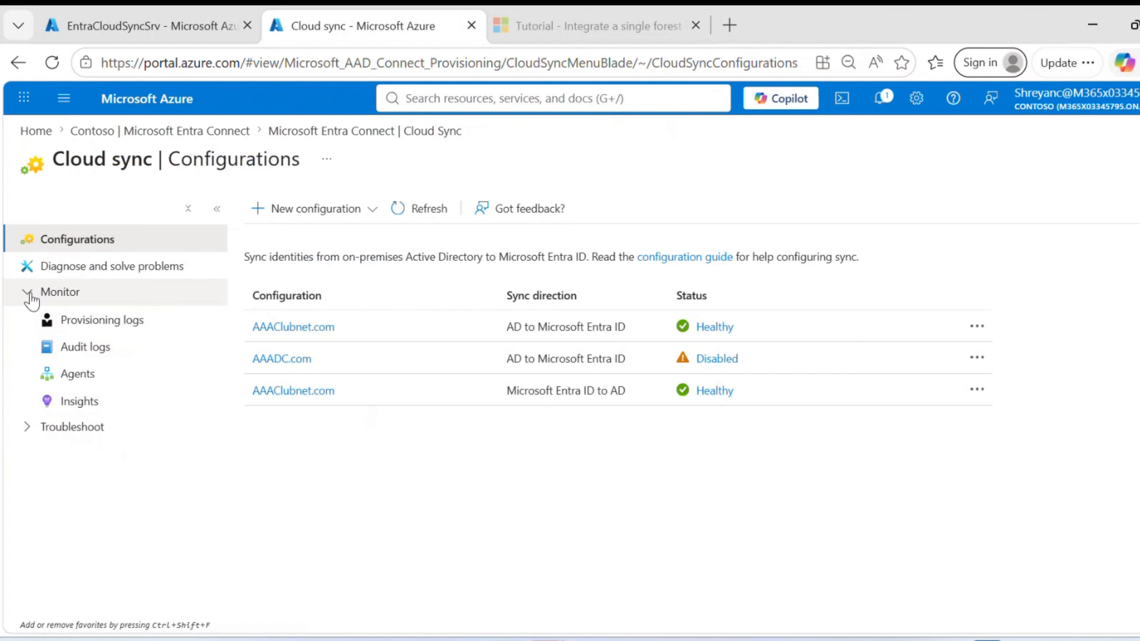
- Open the cloud sync provisioning logs and refresh the list
click(110, 325)
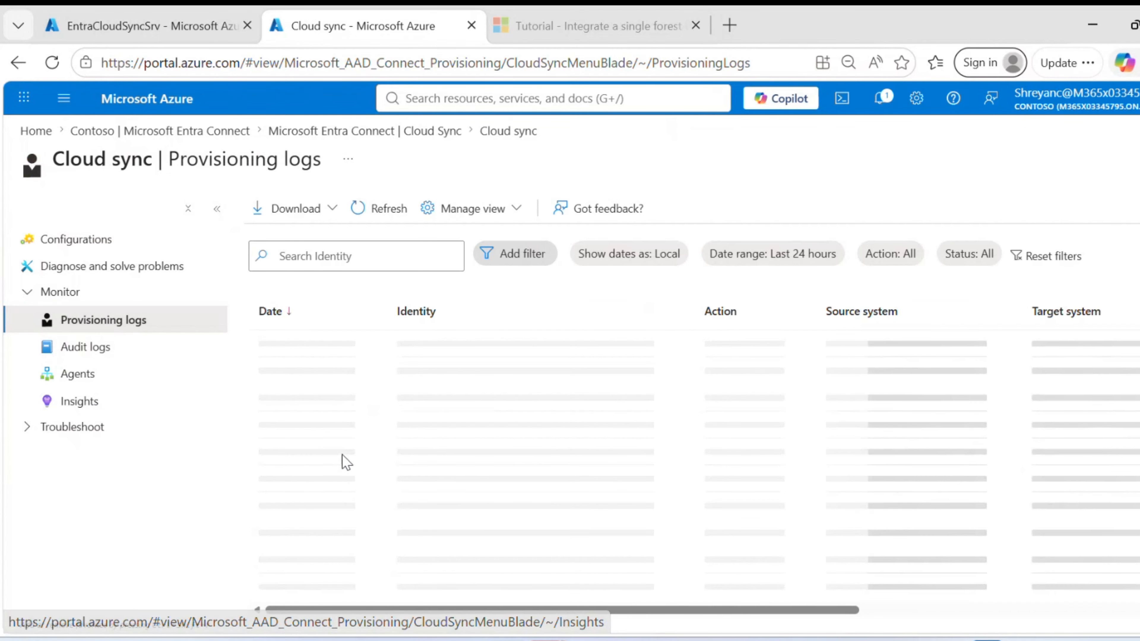
click(377, 213)
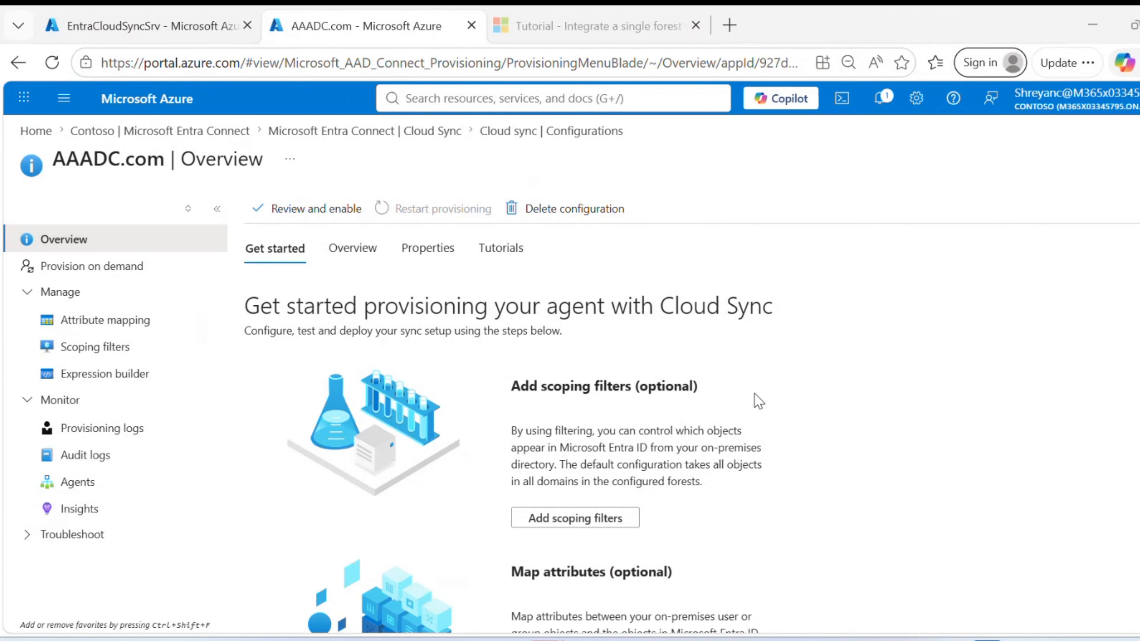
- From the AAADC.com configuration overview, review the configuration summary and enable the configuration
scroll(753, 390, down, 8)
scroll(755, 398, down, 6)
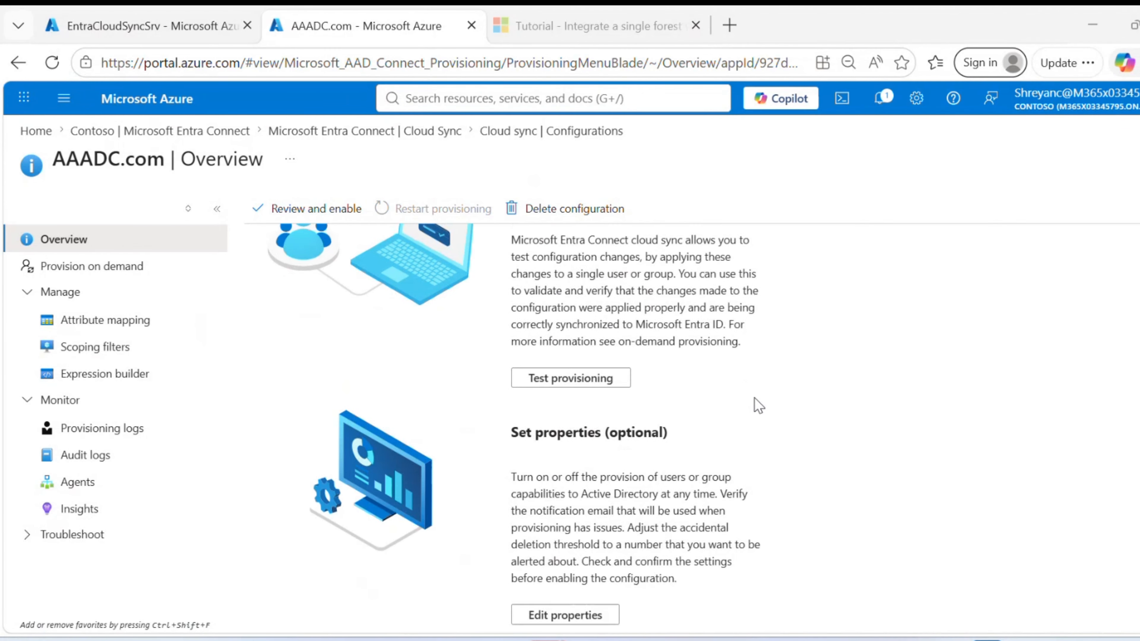
scroll(754, 399, up, 10)
scroll(753, 397, up, 5)
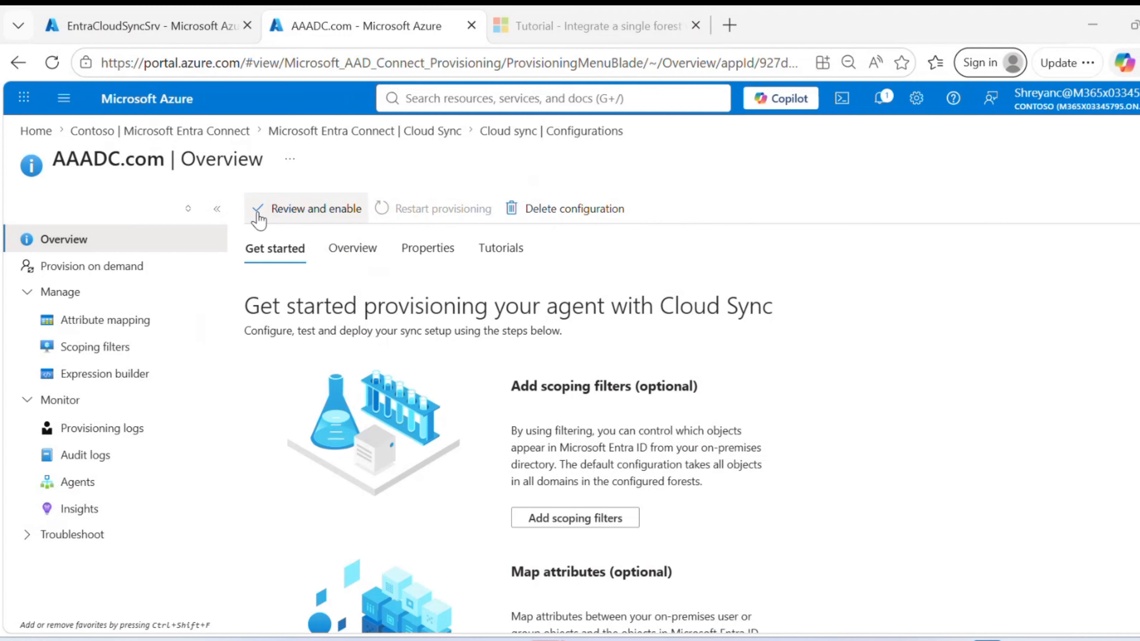
click(322, 220)
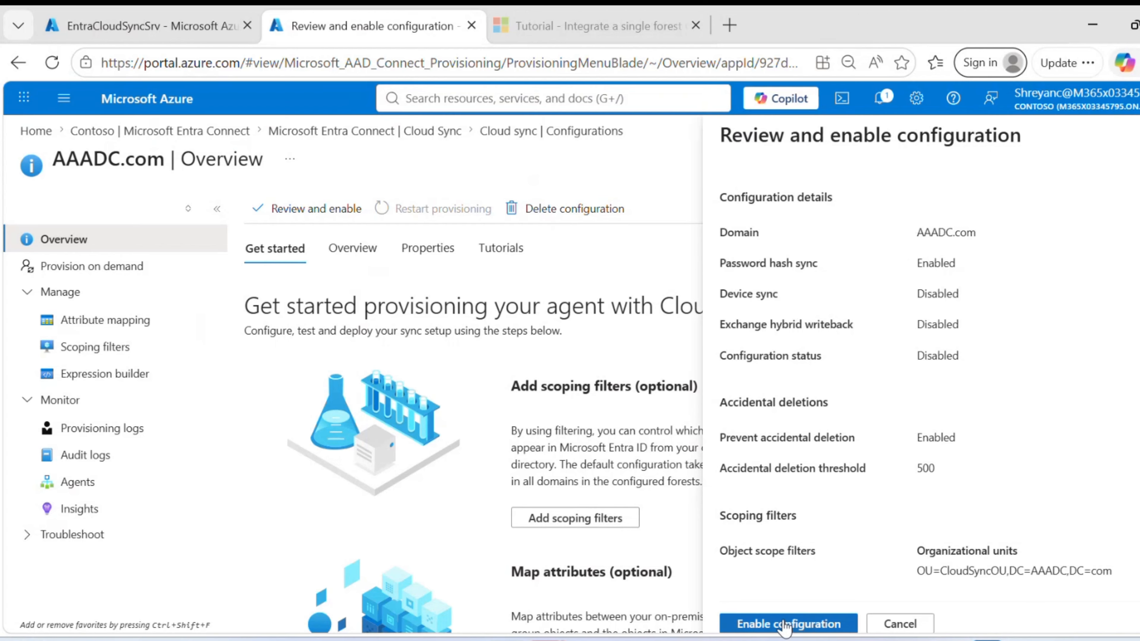
click(784, 625)
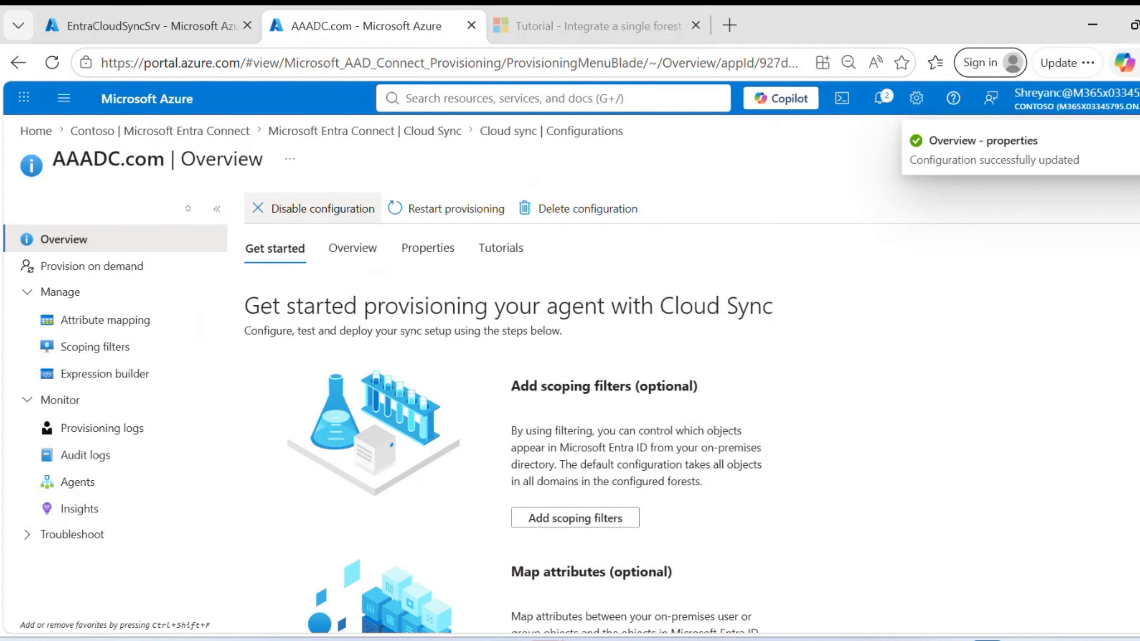
- Dismiss the update notification and restart provisioning for the AAADC.com configuration, confirming the full sync
click(1124, 146)
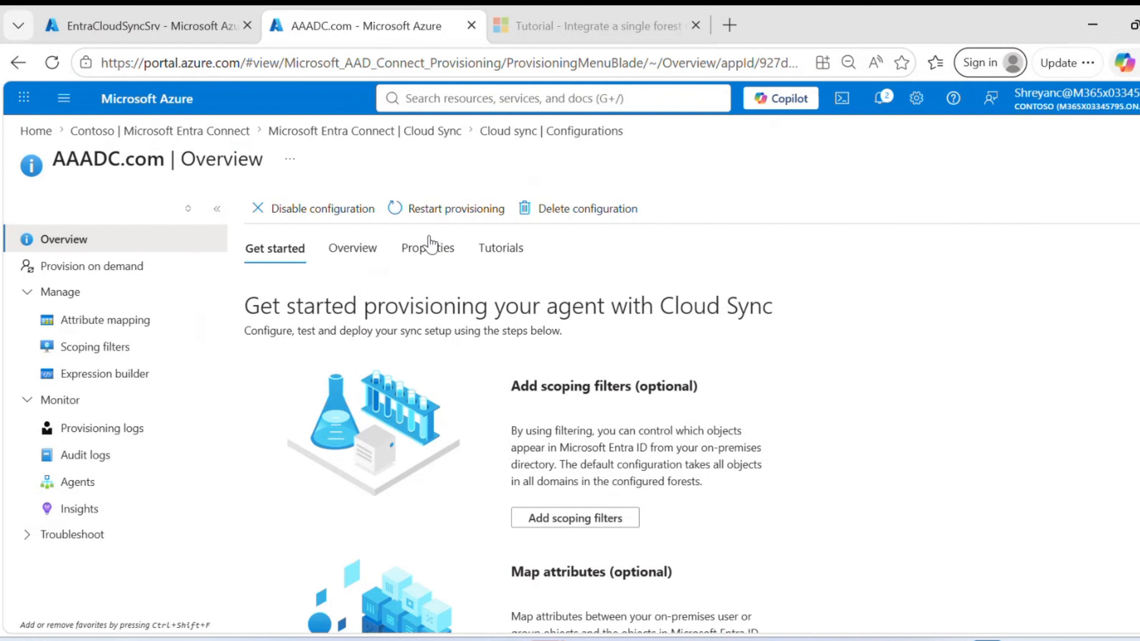
click(463, 222)
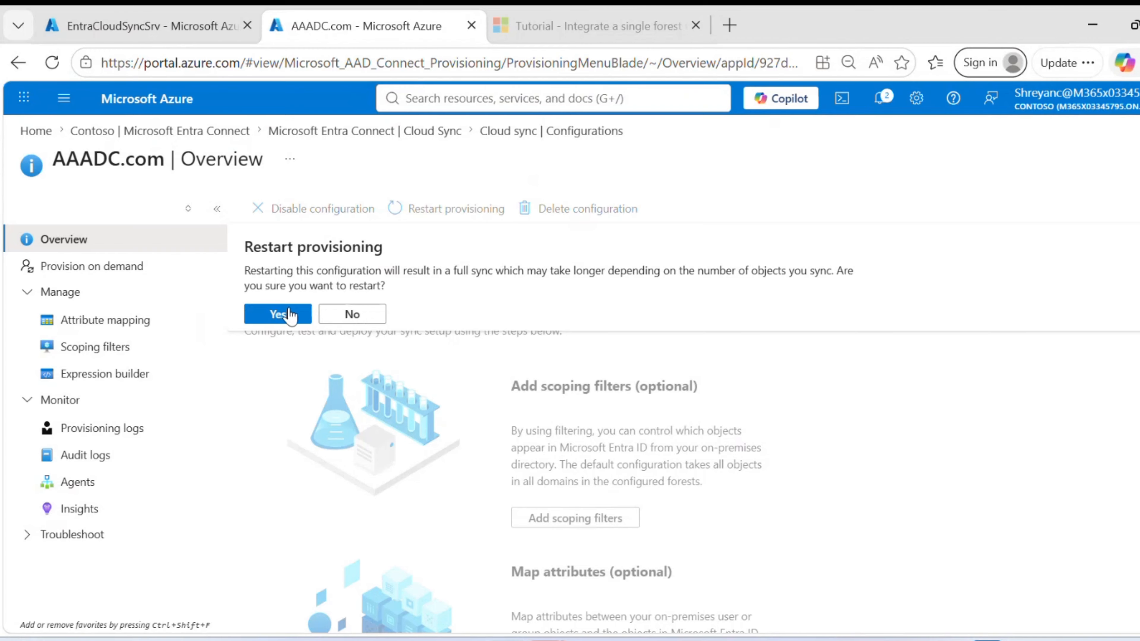
click(268, 317)
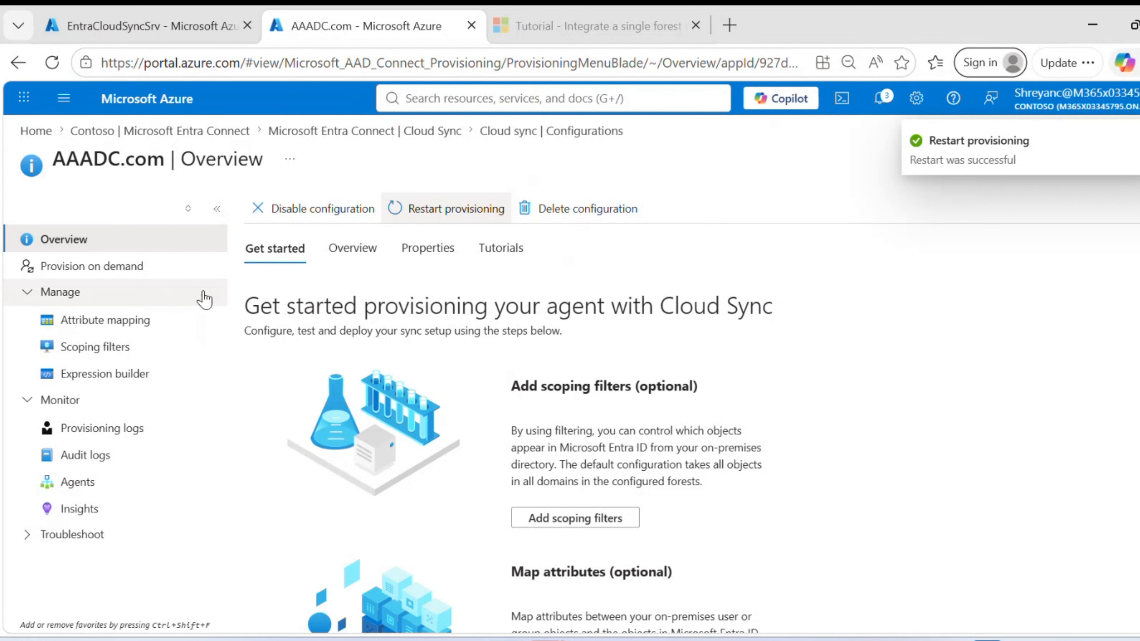
- Review the AAADC.com configuration's basic information and its on-premises provisioning agents, then close the agent list
click(352, 248)
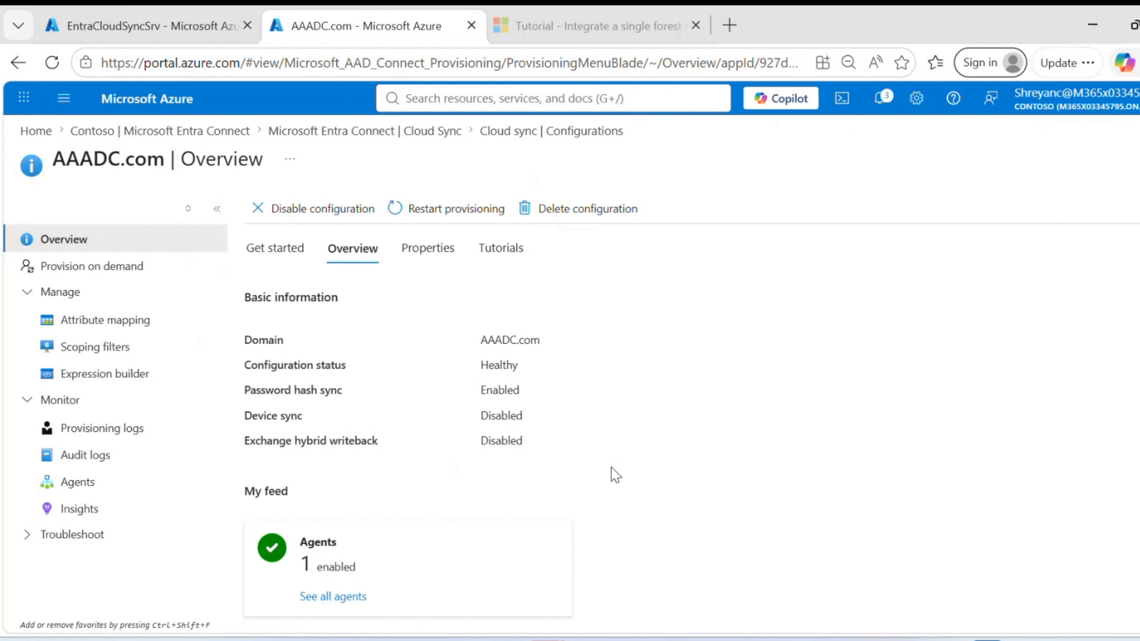
scroll(615, 475, down, 2)
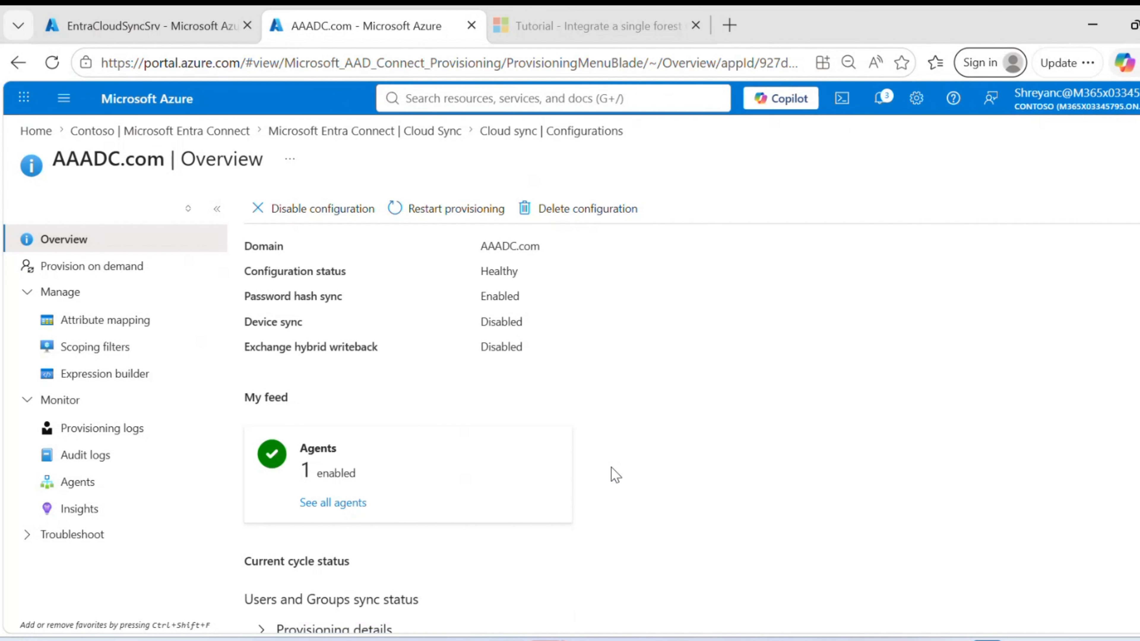
scroll(615, 475, up, 2)
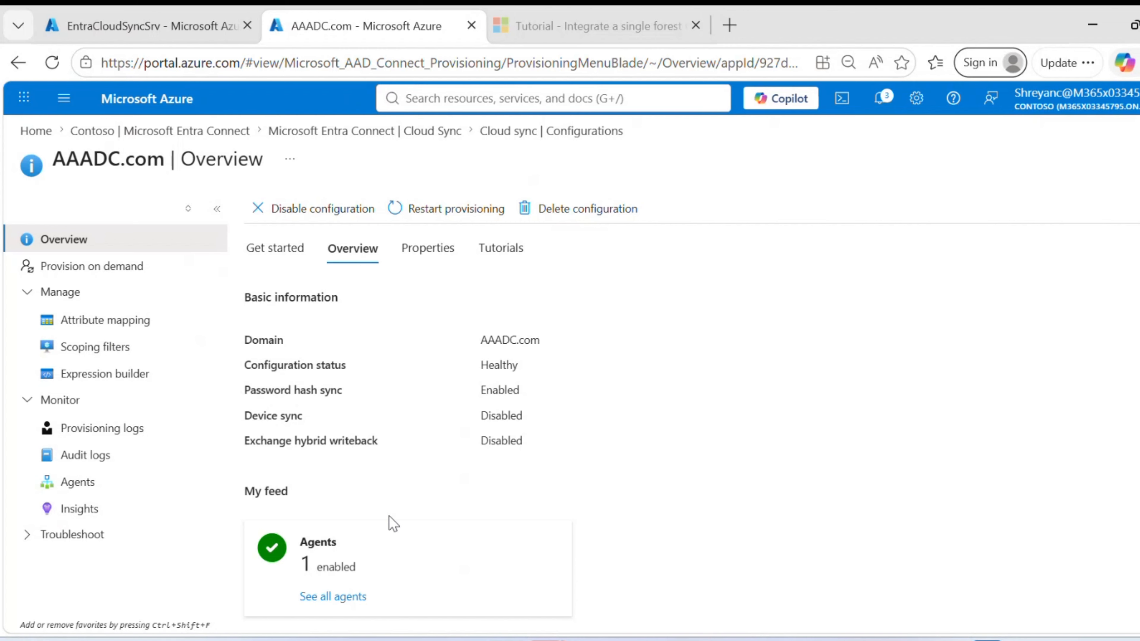
scroll(393, 523, down, 2)
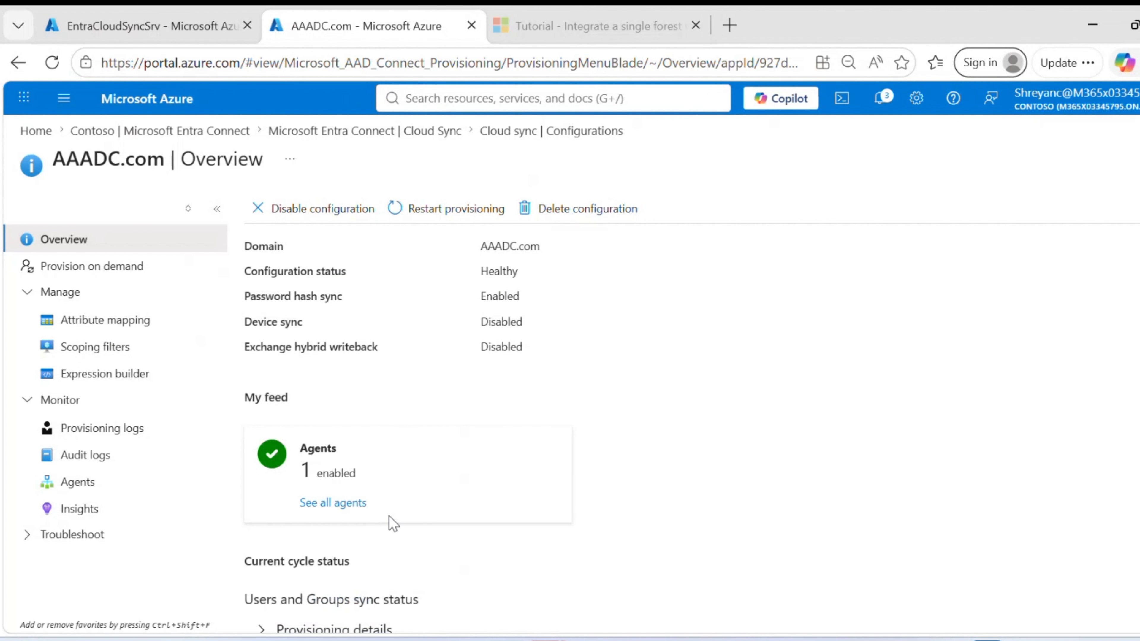
click(317, 502)
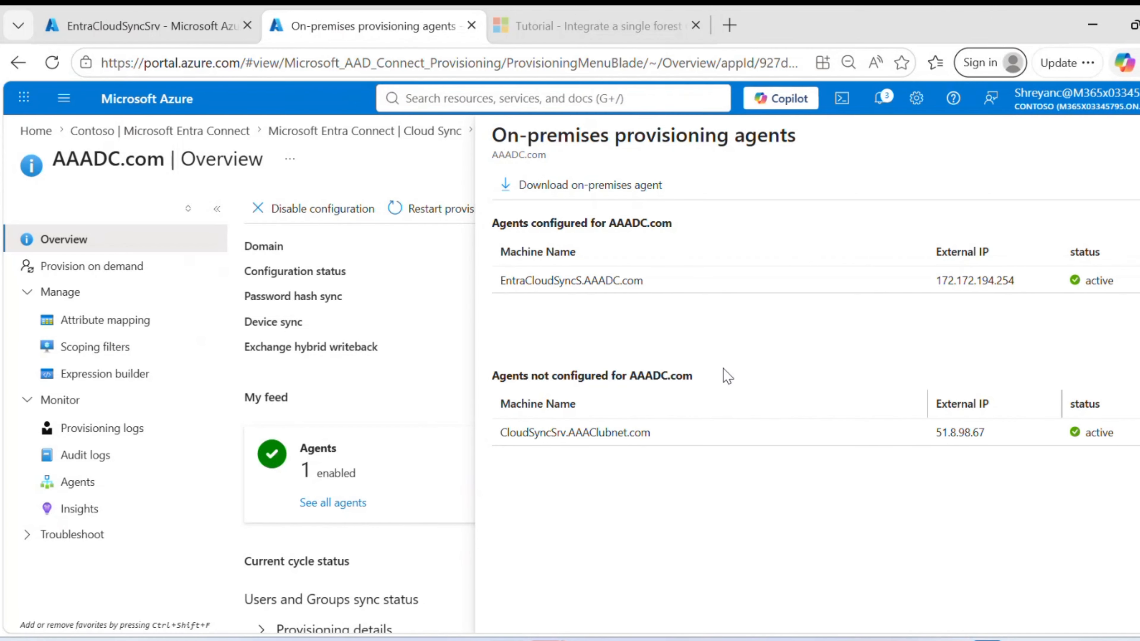
drag(500, 280, 711, 291)
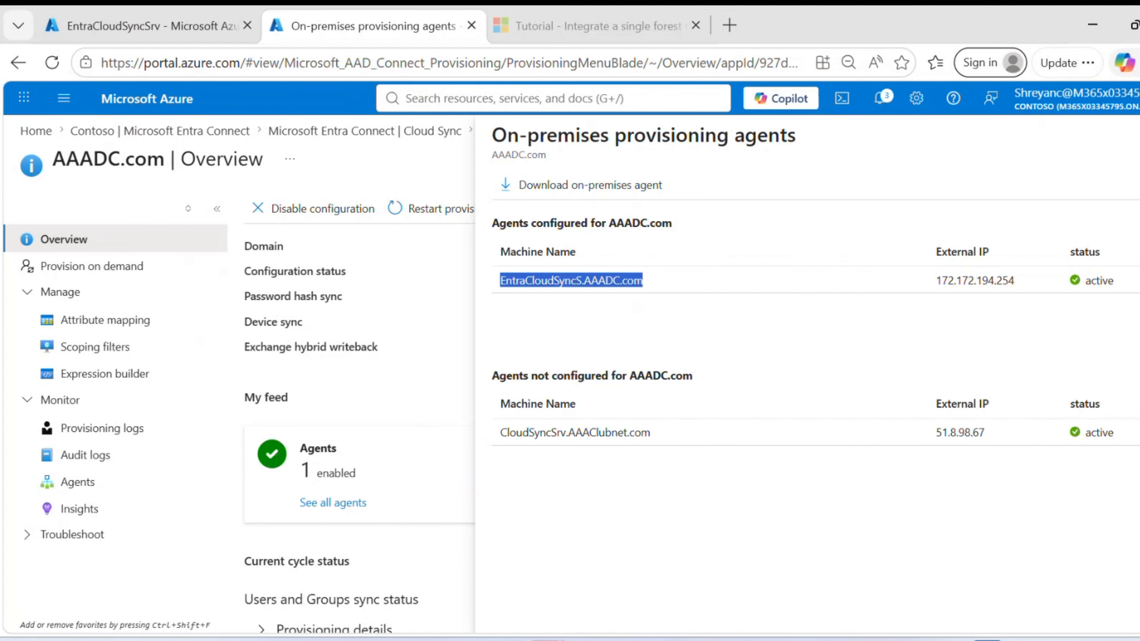
click(1138, 135)
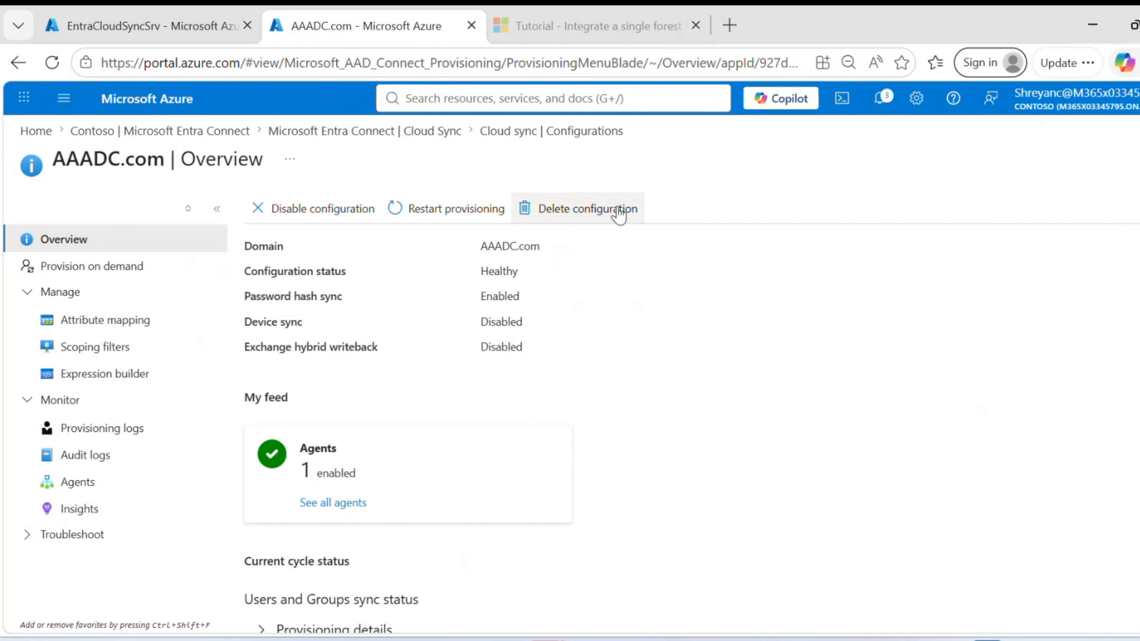
- Open the AAADC.com provisioning logs, examine the details of the Create entry and close them
click(118, 435)
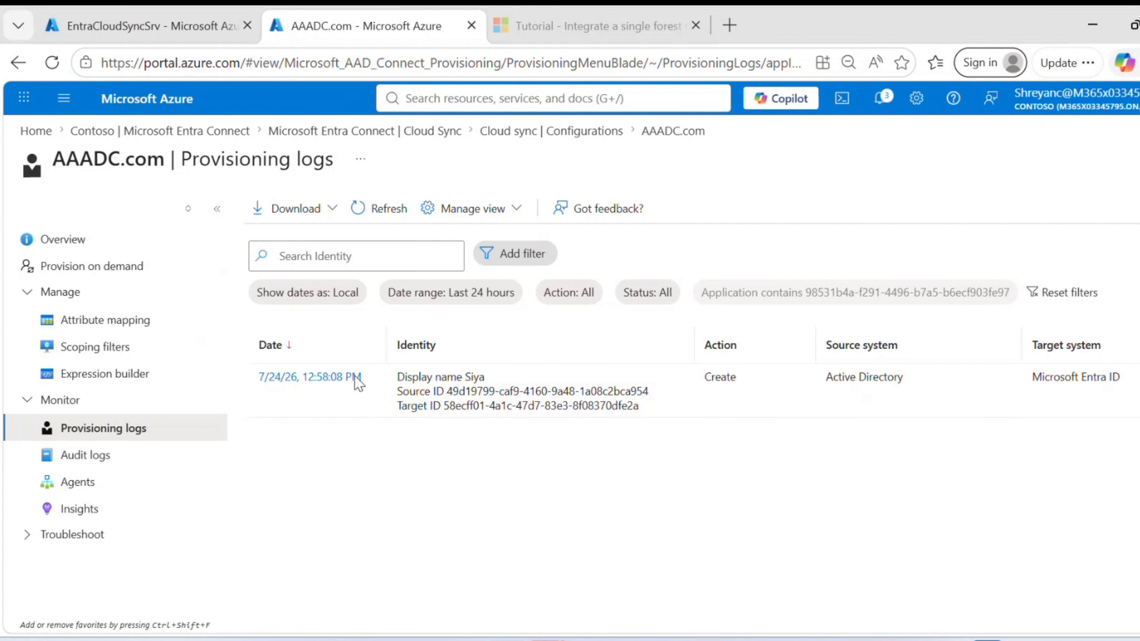
click(332, 378)
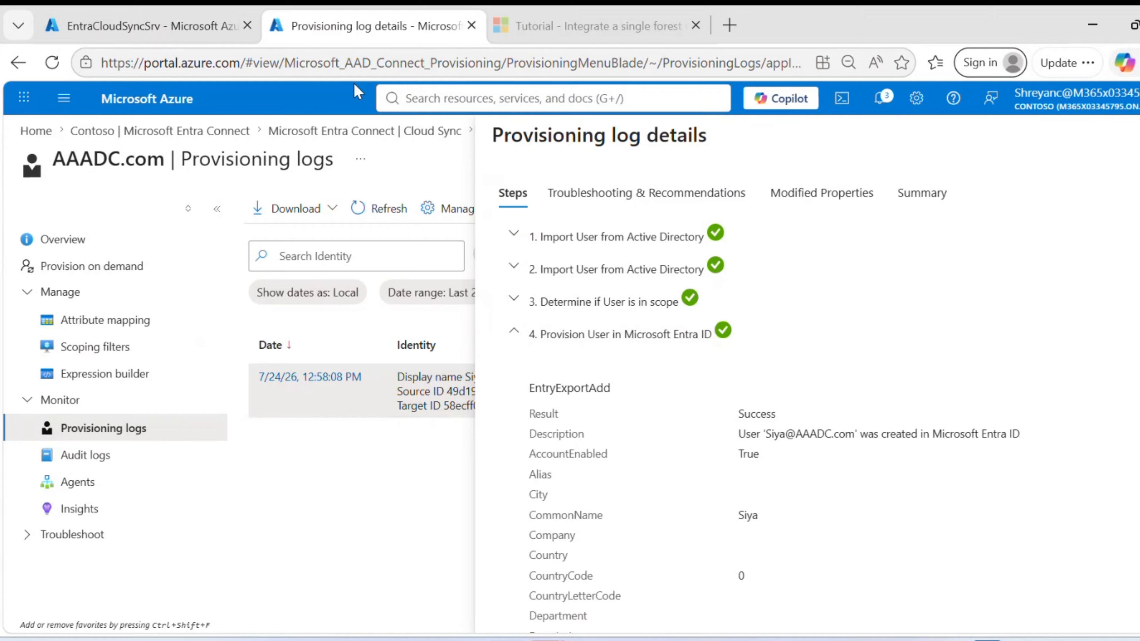
key(Escape)
- Switch to the EntraCloudSyncSrv browser tab, return to the Azure home page and open the Contoso tenant's list of all users
key(ctrl+1)
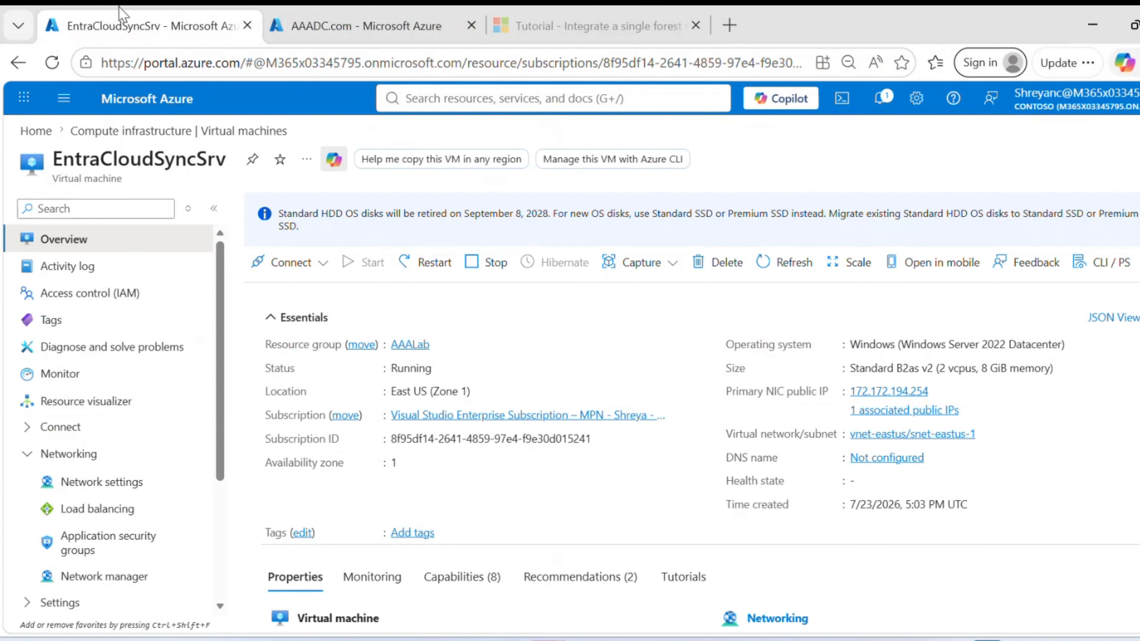
key(alt+Left)
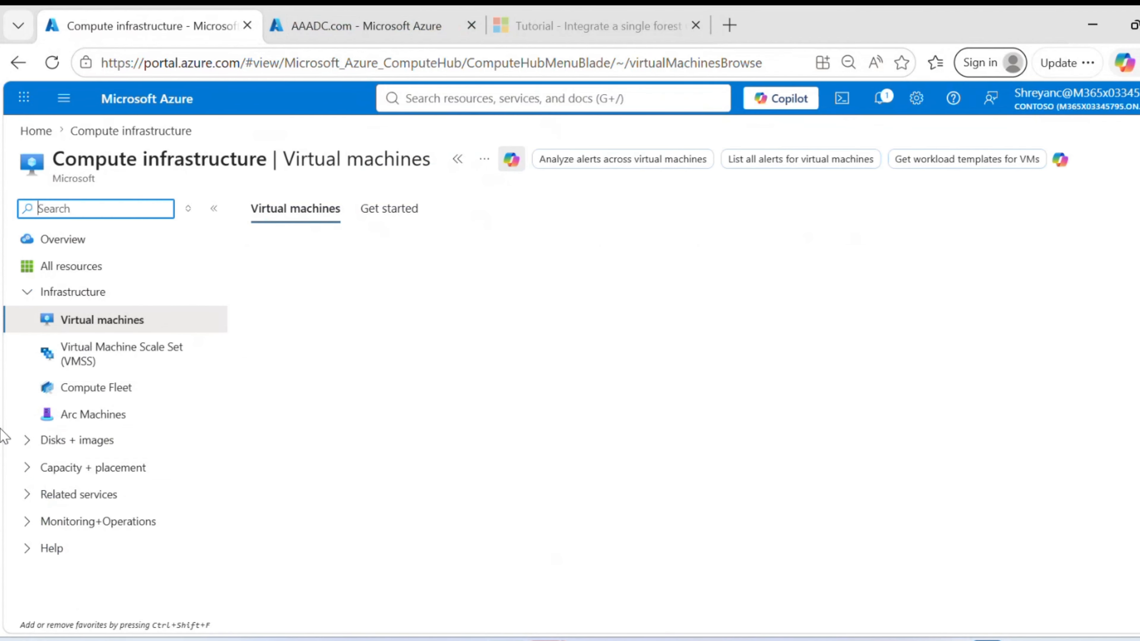
key(alt+Left)
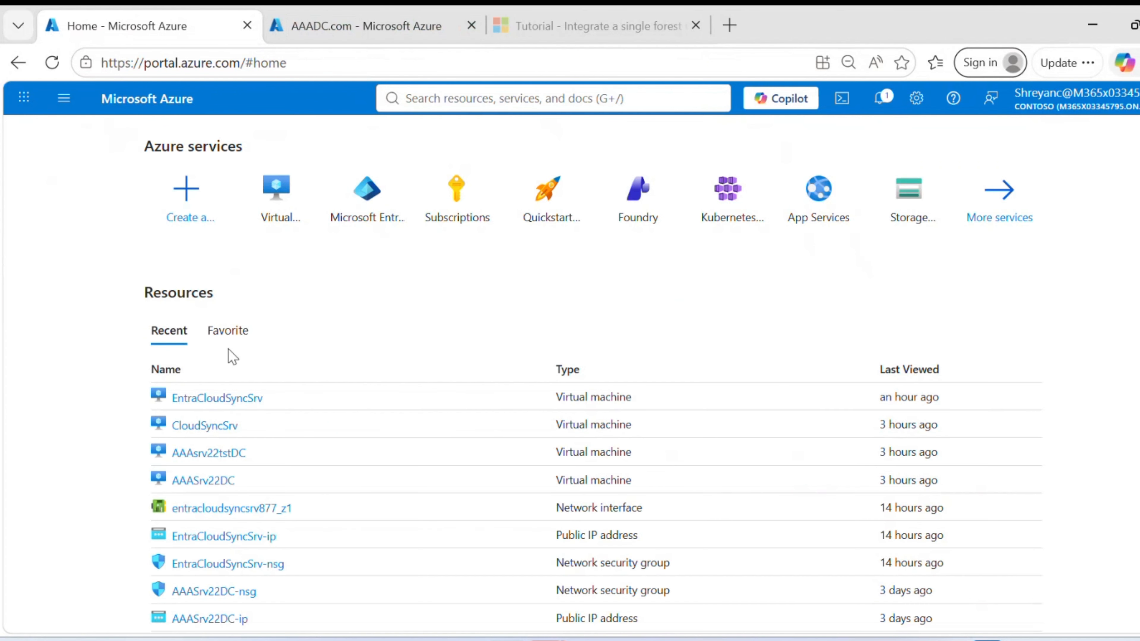
click(358, 216)
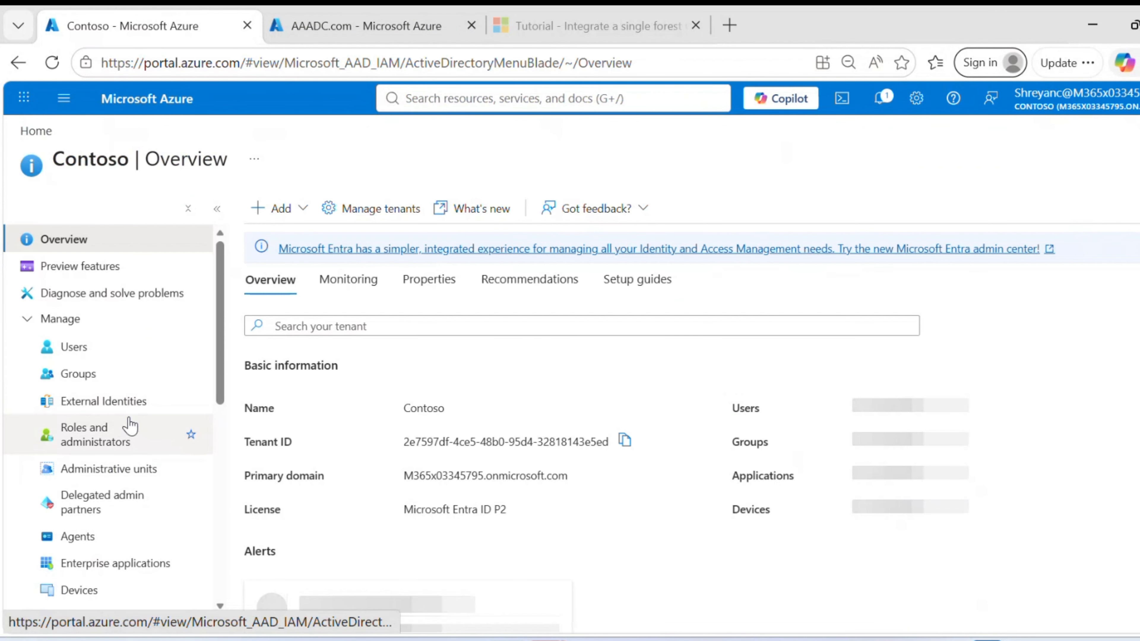
click(88, 348)
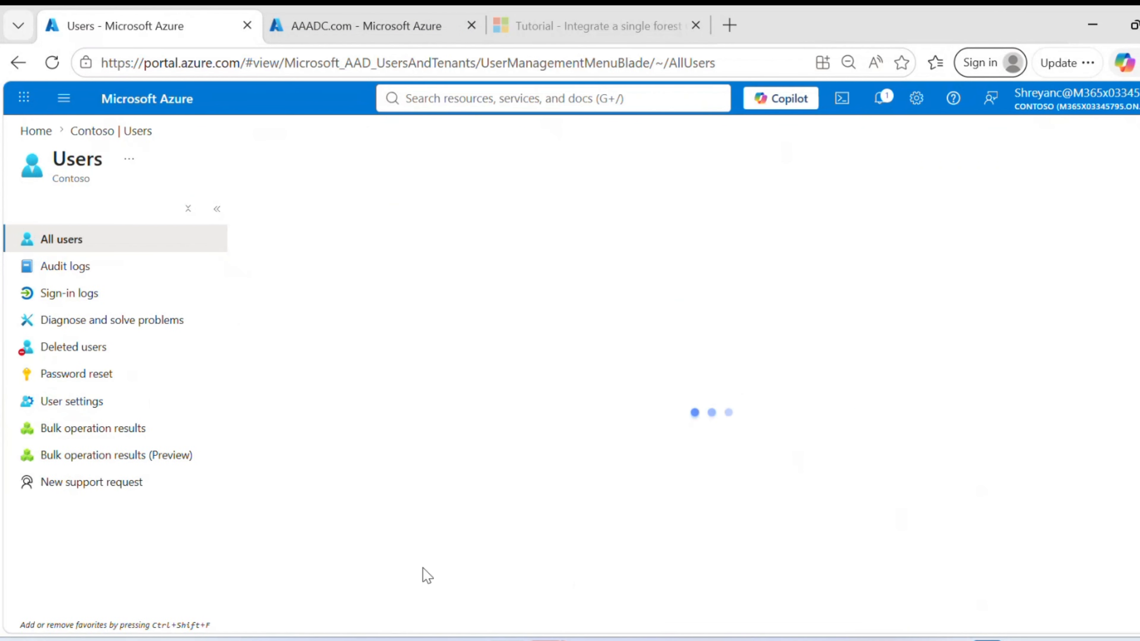
- Search the users for the provisioned user's name, widen the on-premises sync column to check it, and return to the AAADC.com tab
click(339, 241)
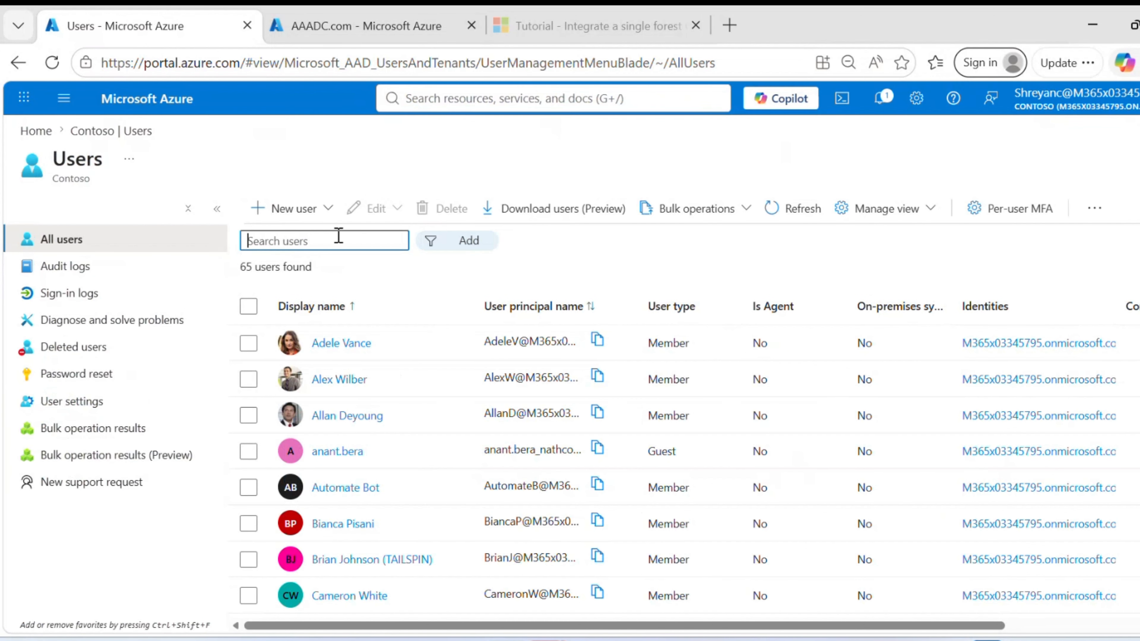
text(siya)
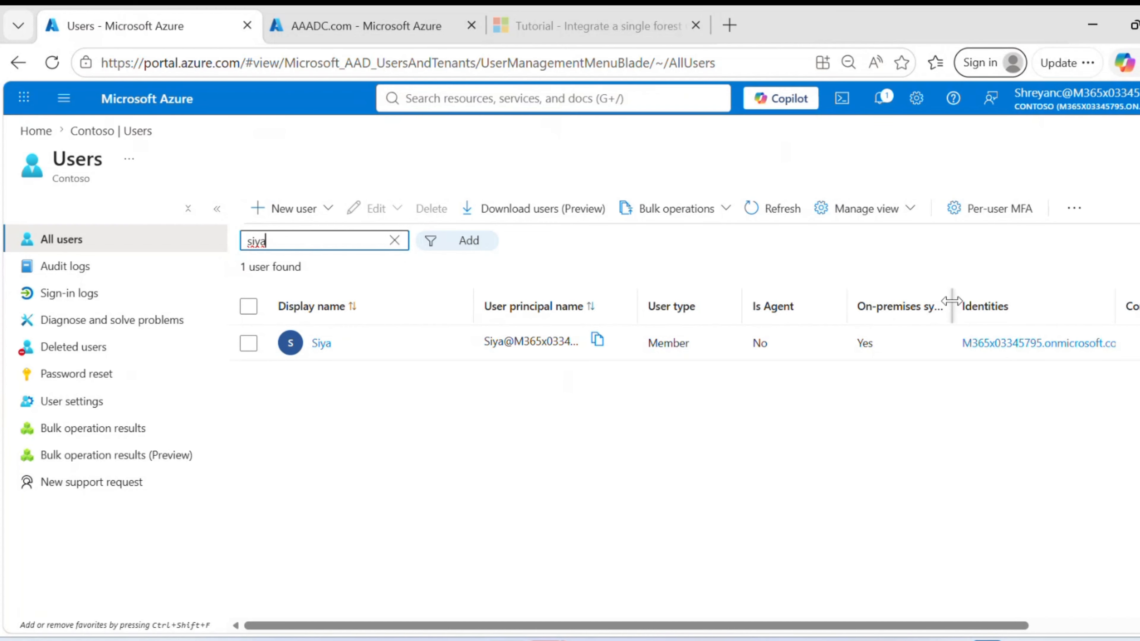
drag(950, 300, 1046, 294)
click(366, 26)
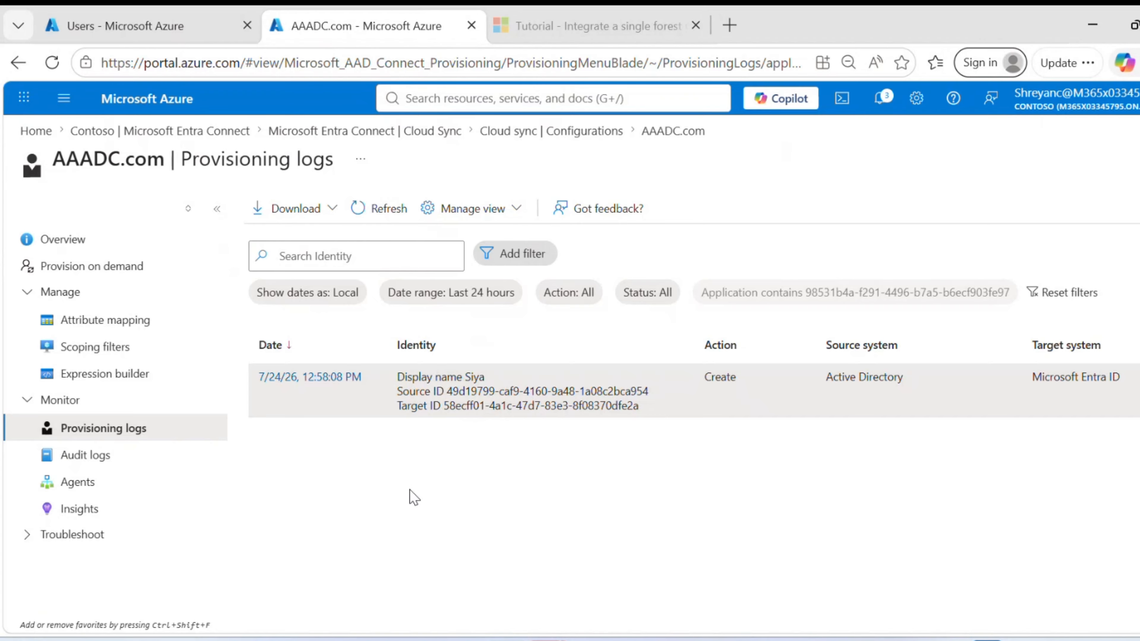
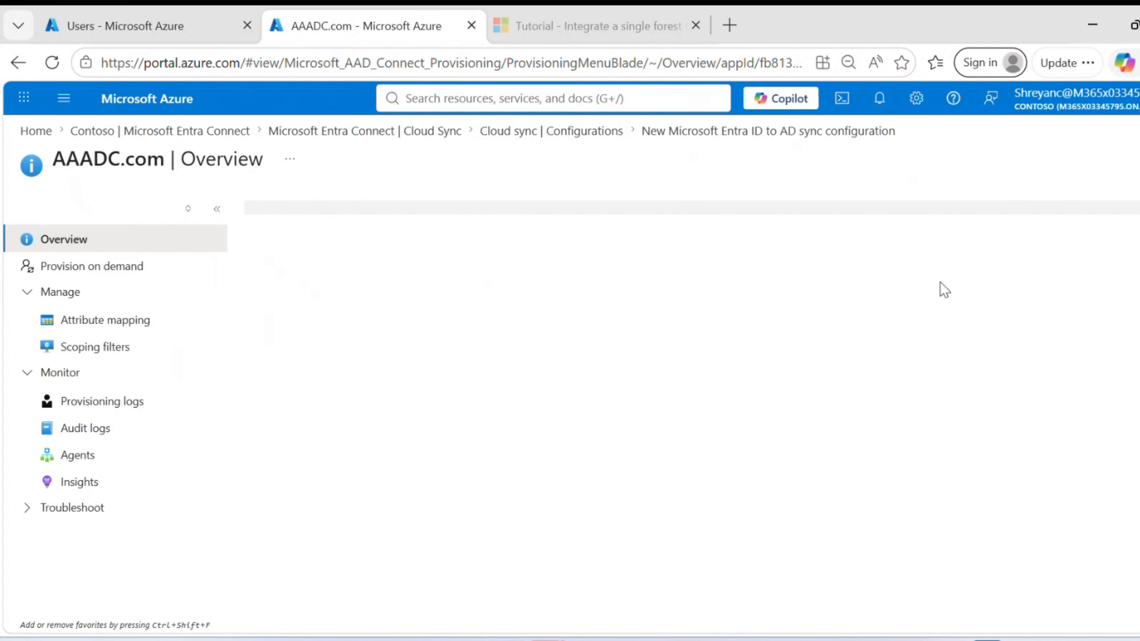
- Review the overview of the new Microsoft Entra ID to AD configuration, including the expanded provisioning details of Group Provision to AD
click(359, 252)
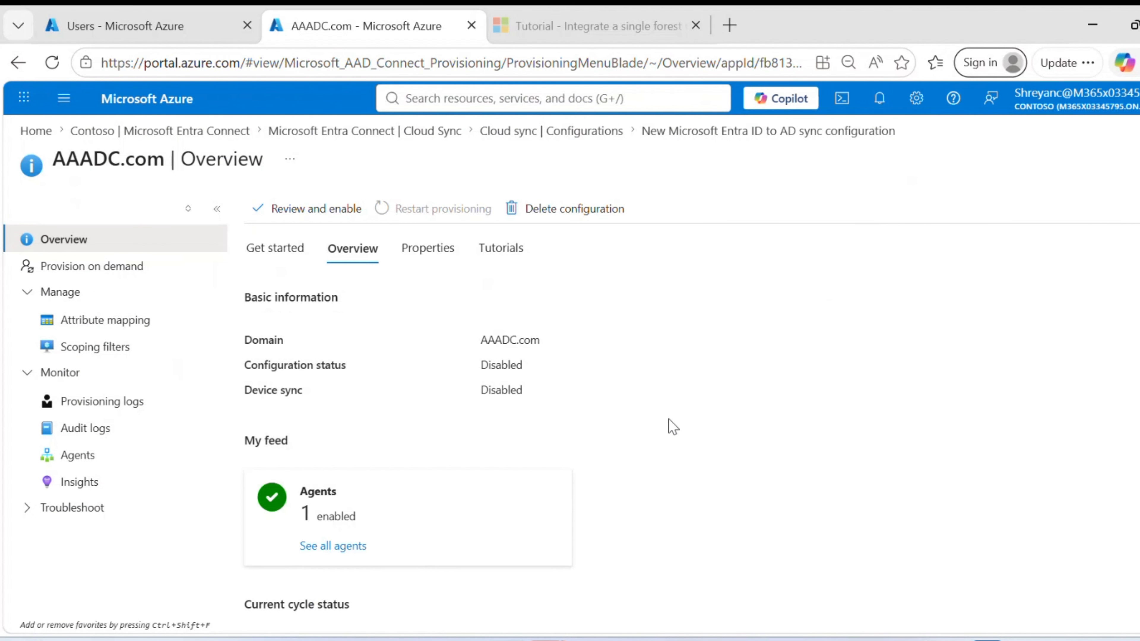
scroll(546, 429, down, 2)
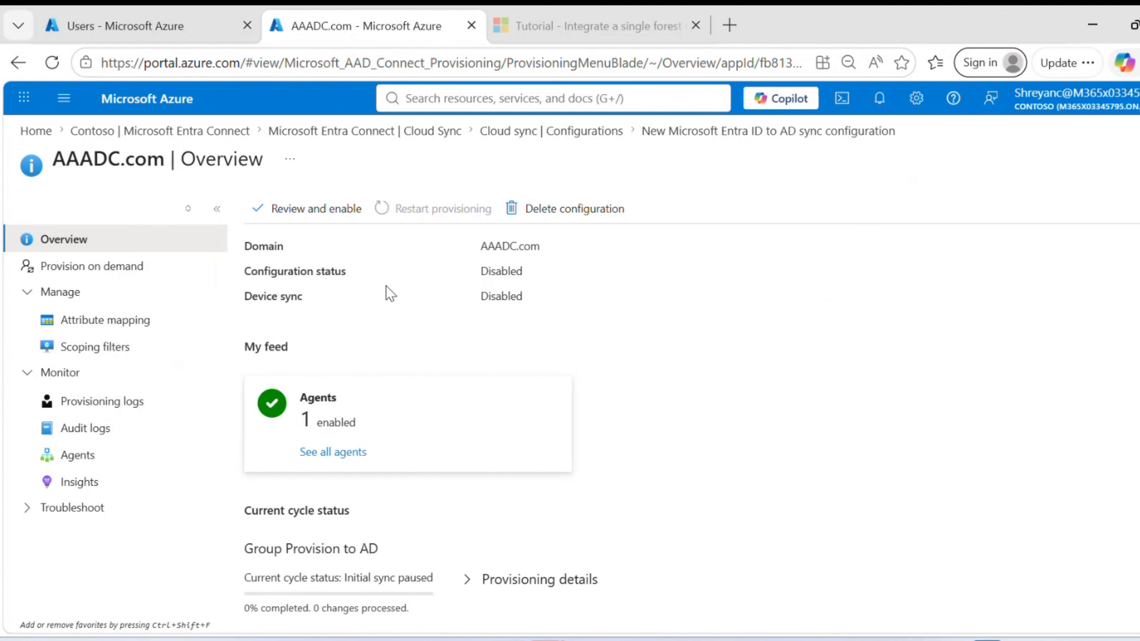
scroll(624, 563, down, 2)
scroll(622, 555, down, 1)
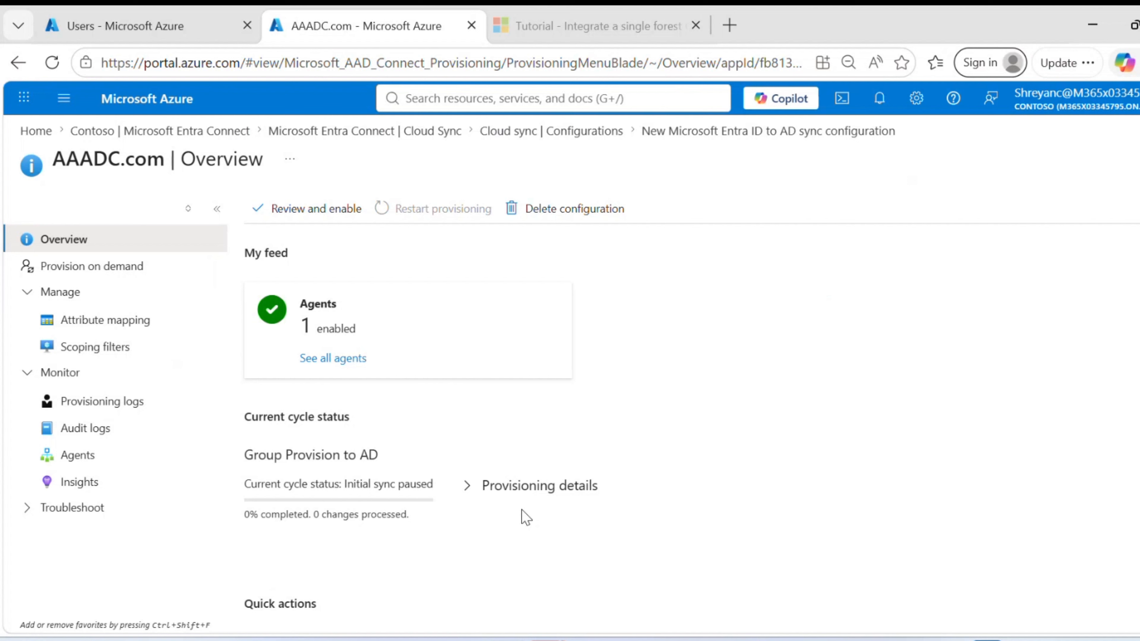
click(471, 487)
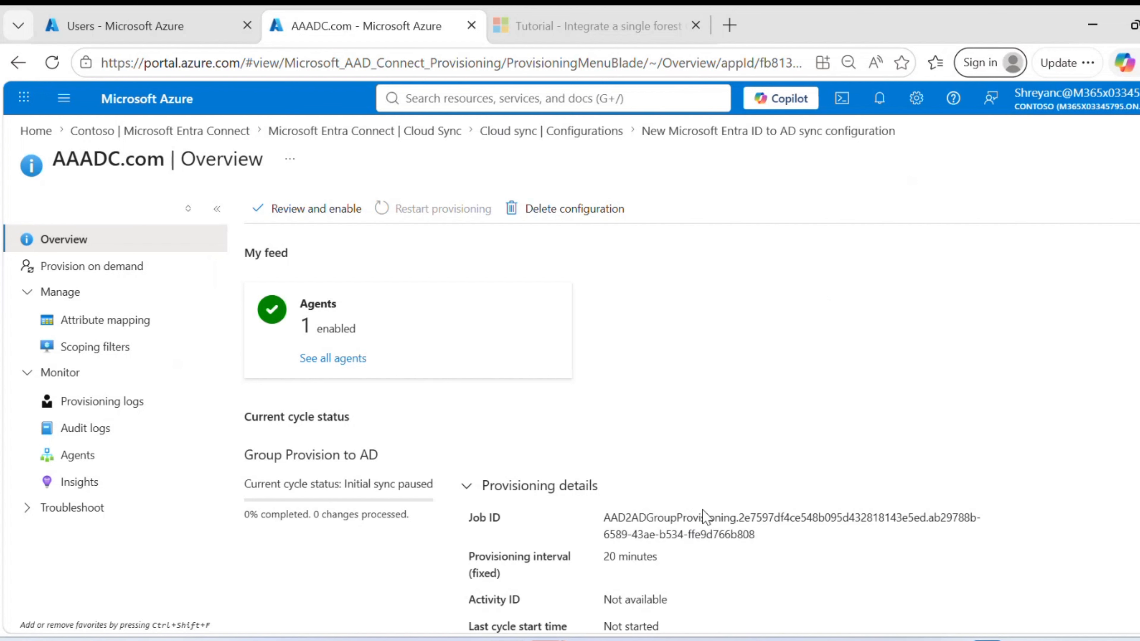
scroll(726, 516, down, 4)
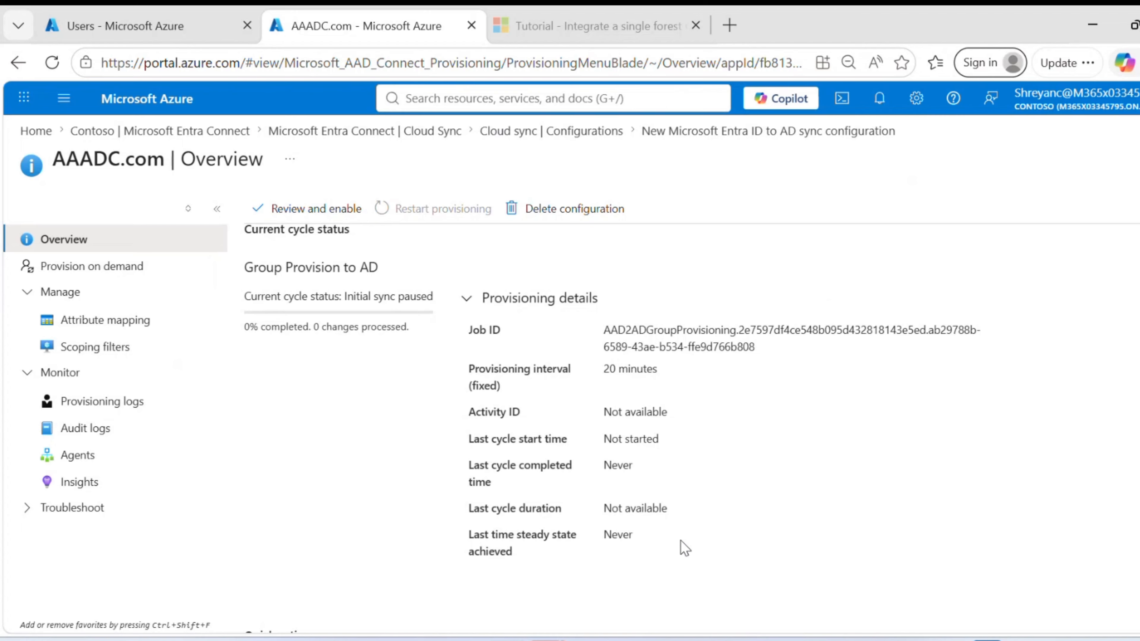
scroll(671, 543, up, 6)
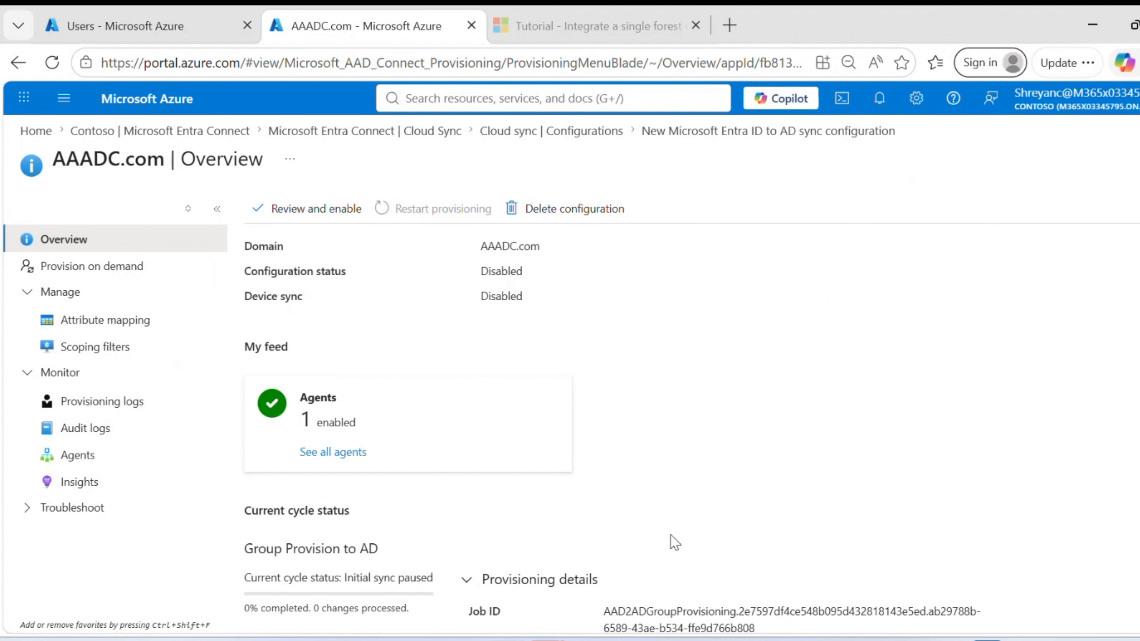
scroll(675, 542, up, 1)
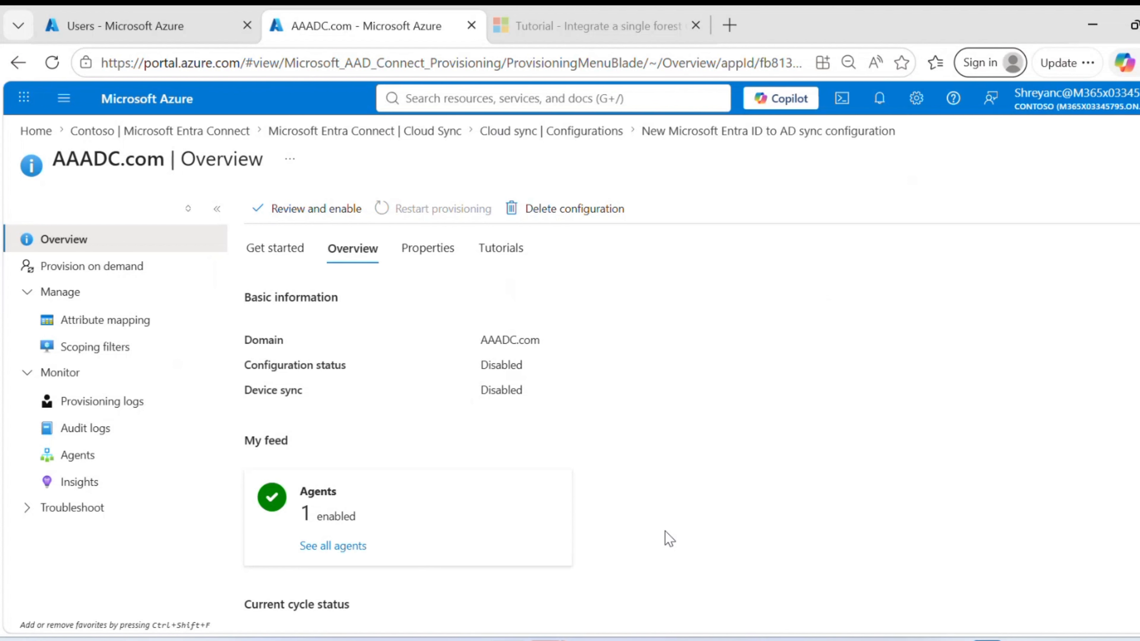
scroll(714, 555, down, 10)
scroll(705, 412, up, 3)
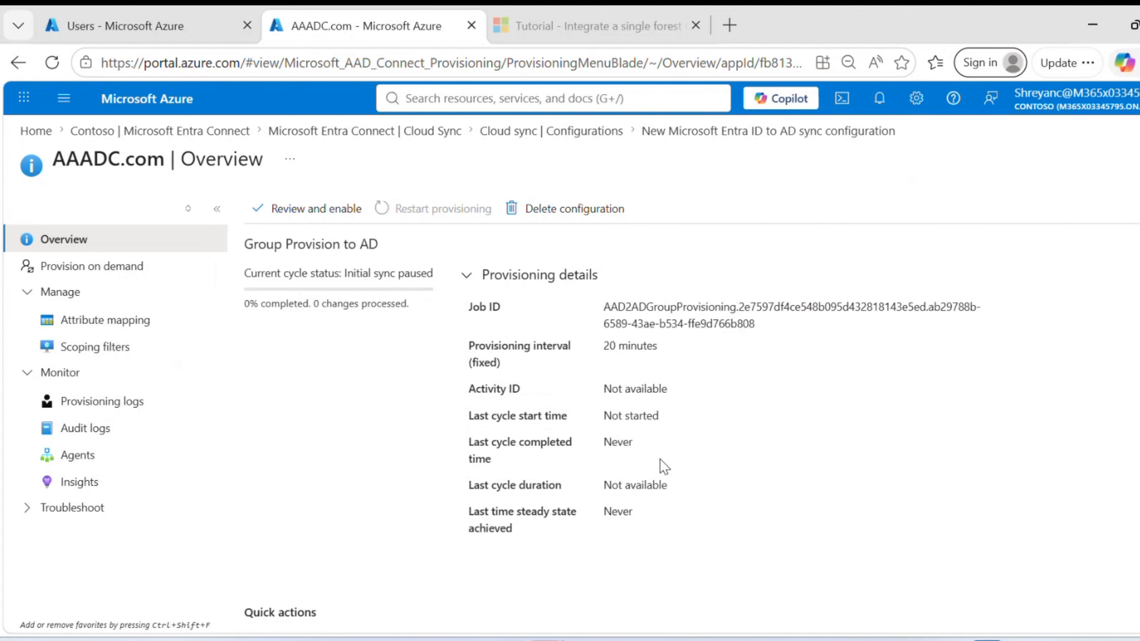
scroll(664, 467, up, 6)
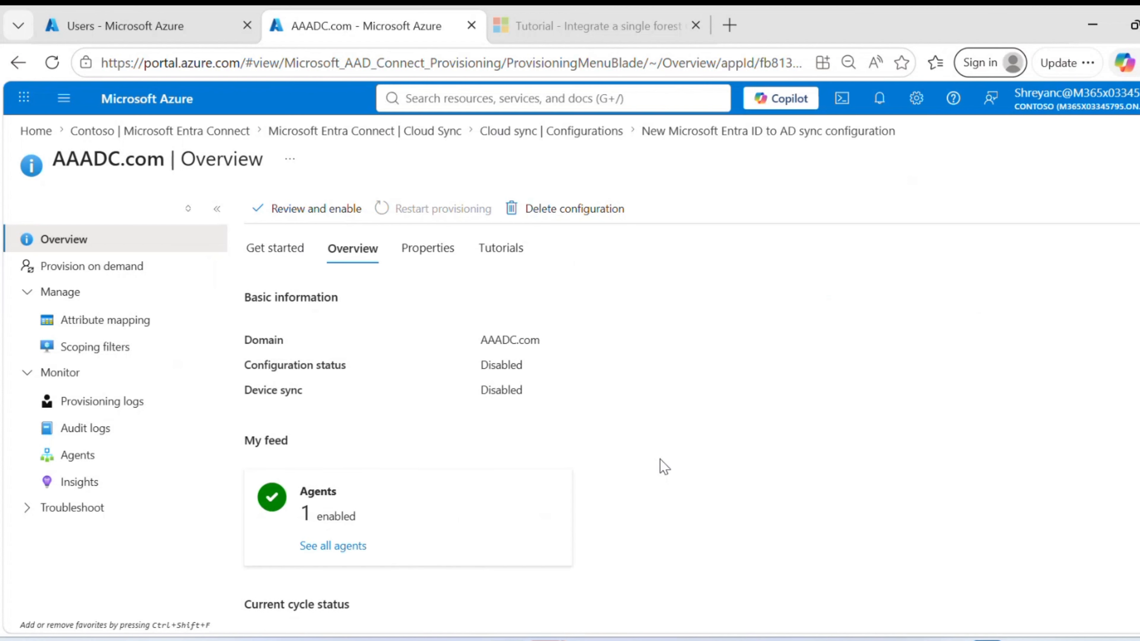
- Check the Microsoft Entra ID to AD configuration's properties and its review summary, and enable the configuration
click(401, 251)
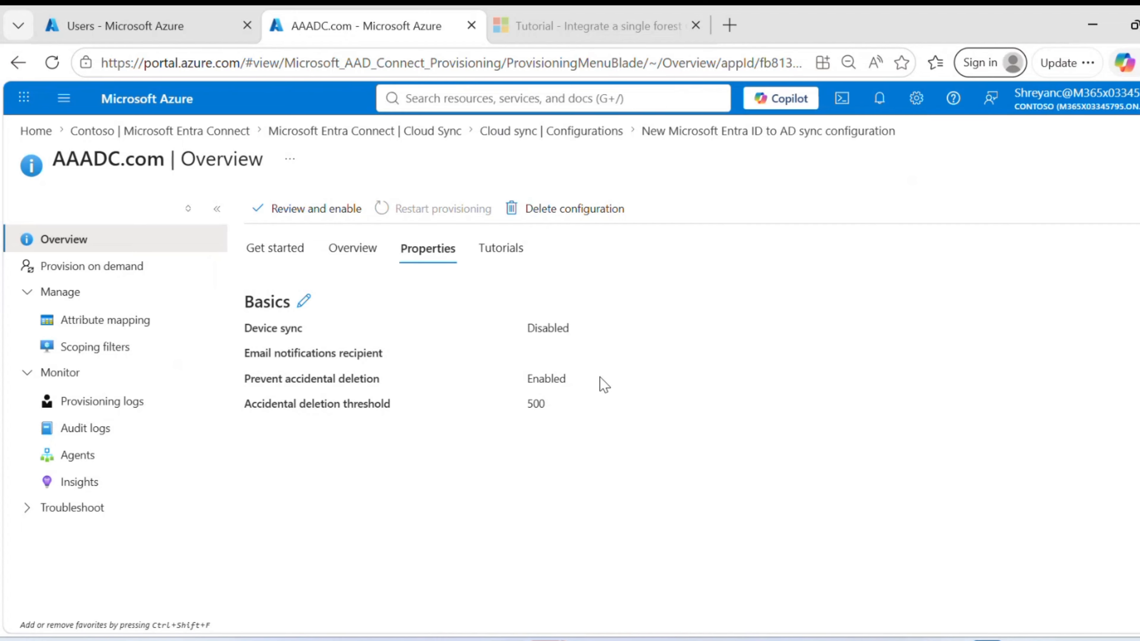
click(310, 208)
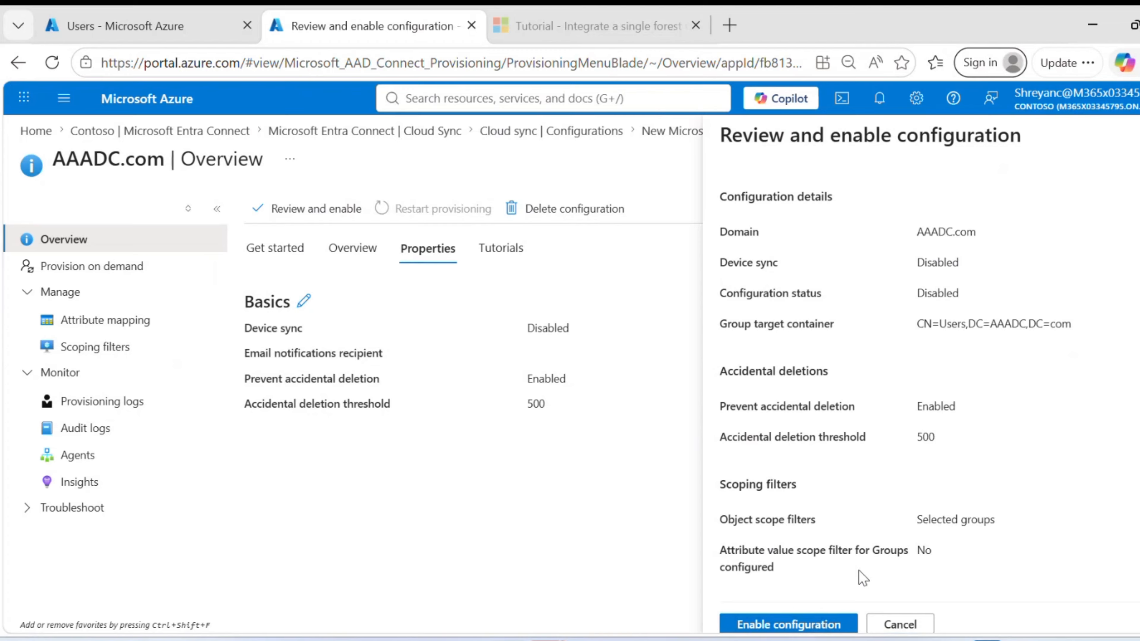
click(796, 625)
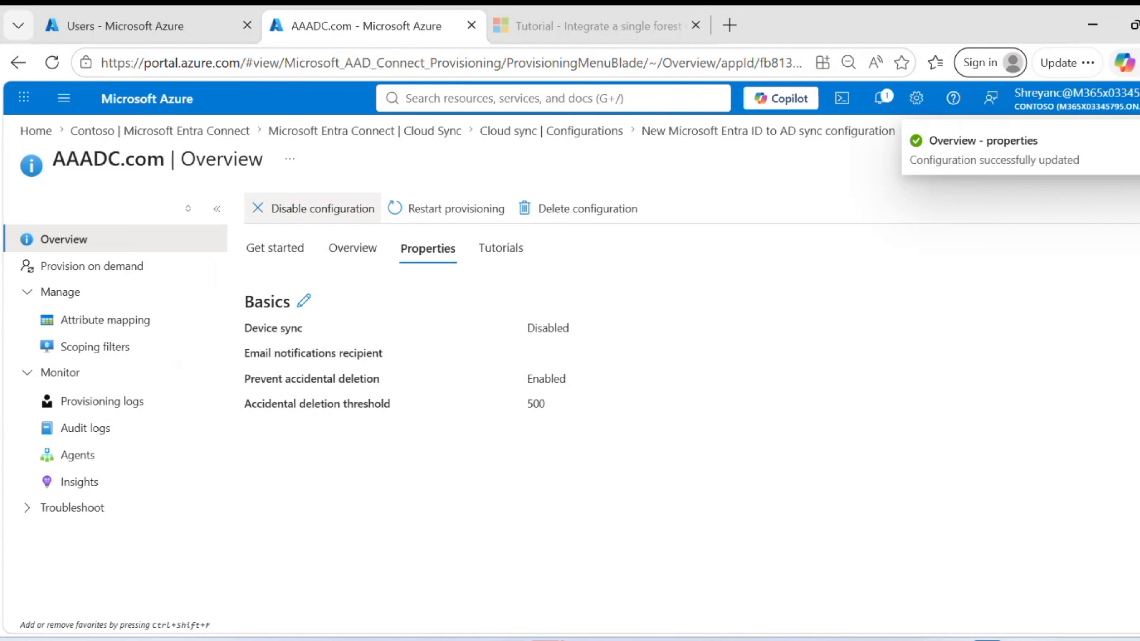
- Restart provisioning for the Microsoft Entra ID to AD configuration, confirm it, and return to the cloud sync configurations list
click(453, 209)
click(278, 314)
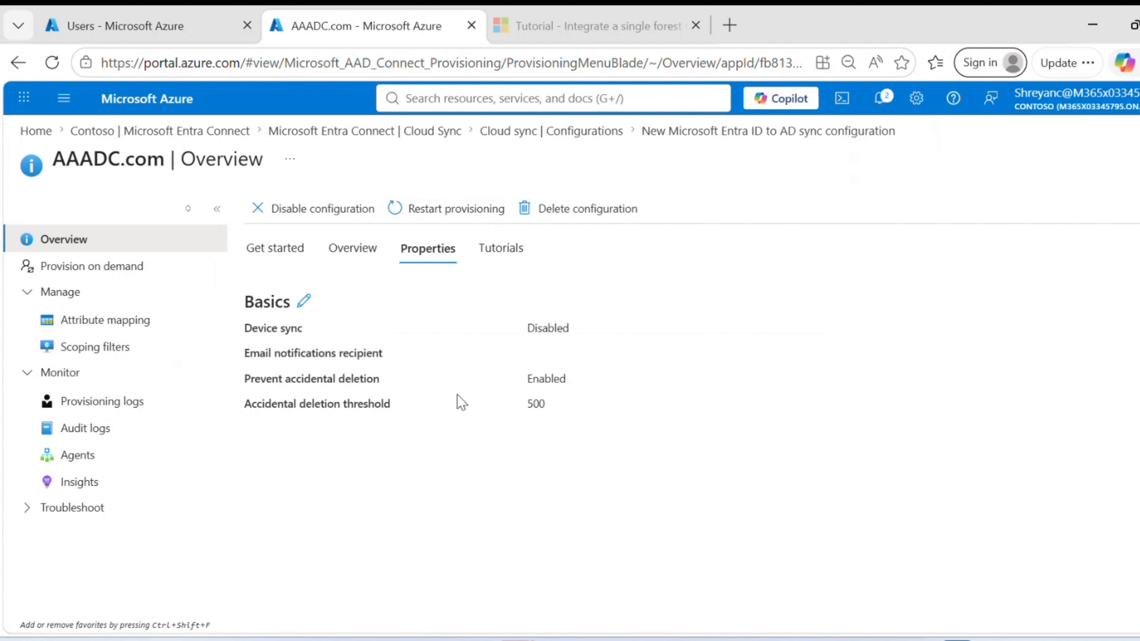
key(alt+Left)
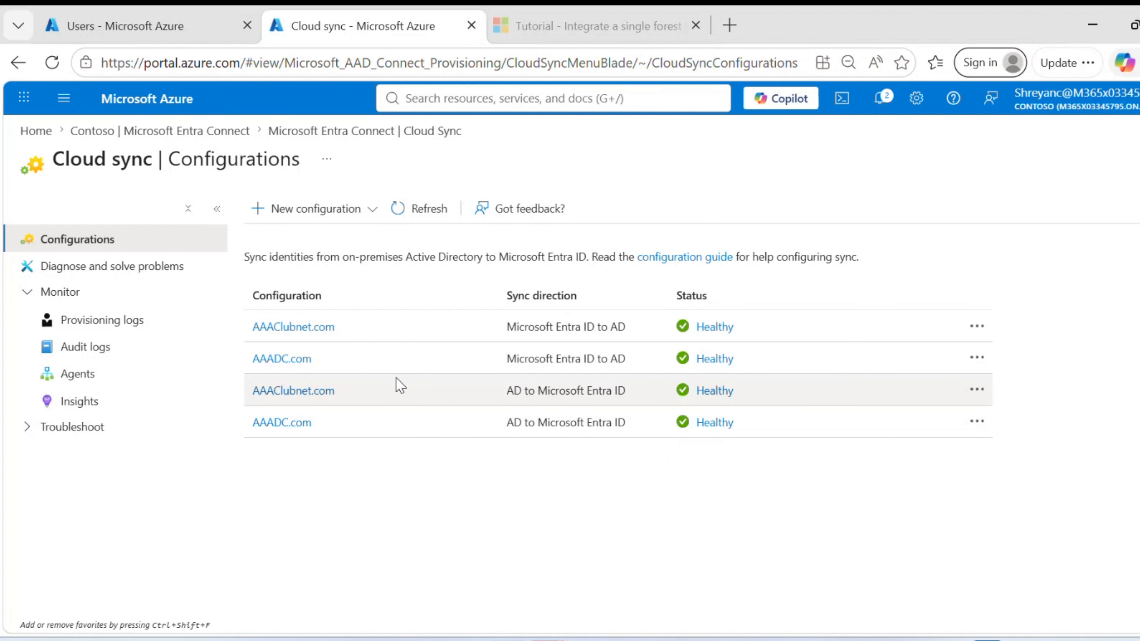
- Open the scoping filters of AAADC.com's Microsoft Entra ID to AD configuration and assign the CloudSyncGrp(Entra-AD) security group
click(302, 361)
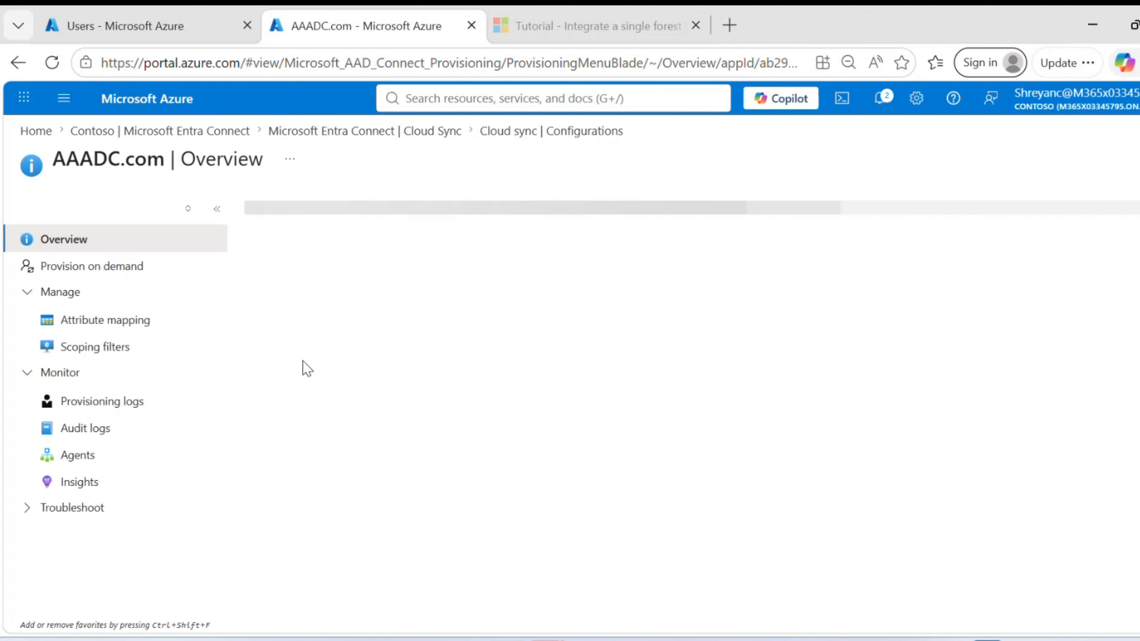
click(114, 357)
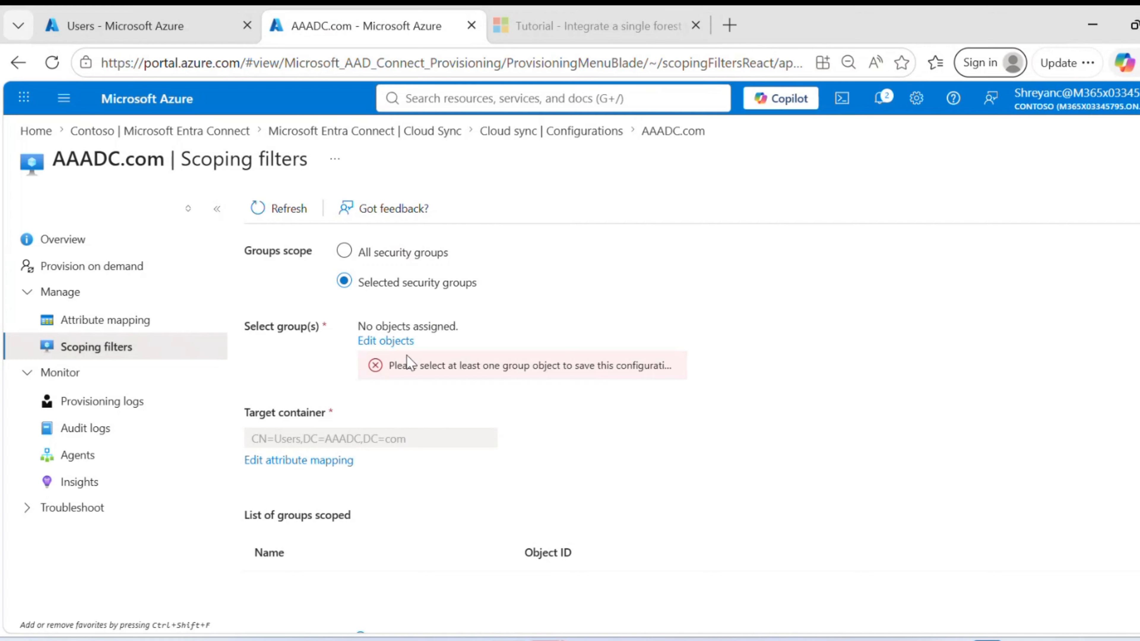
click(395, 340)
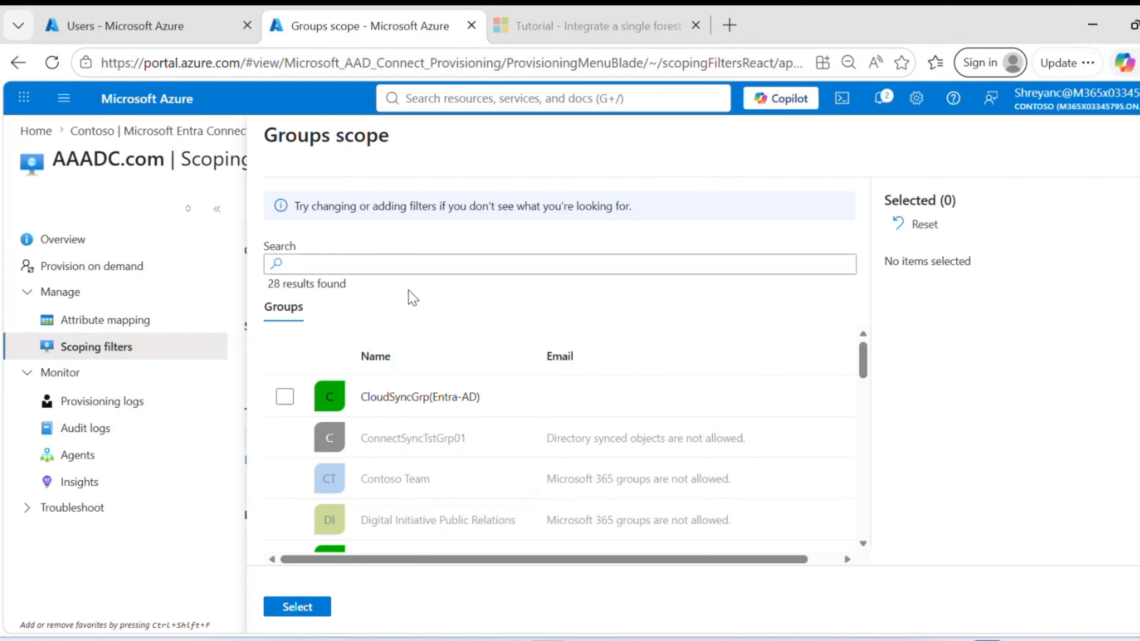
click(362, 265)
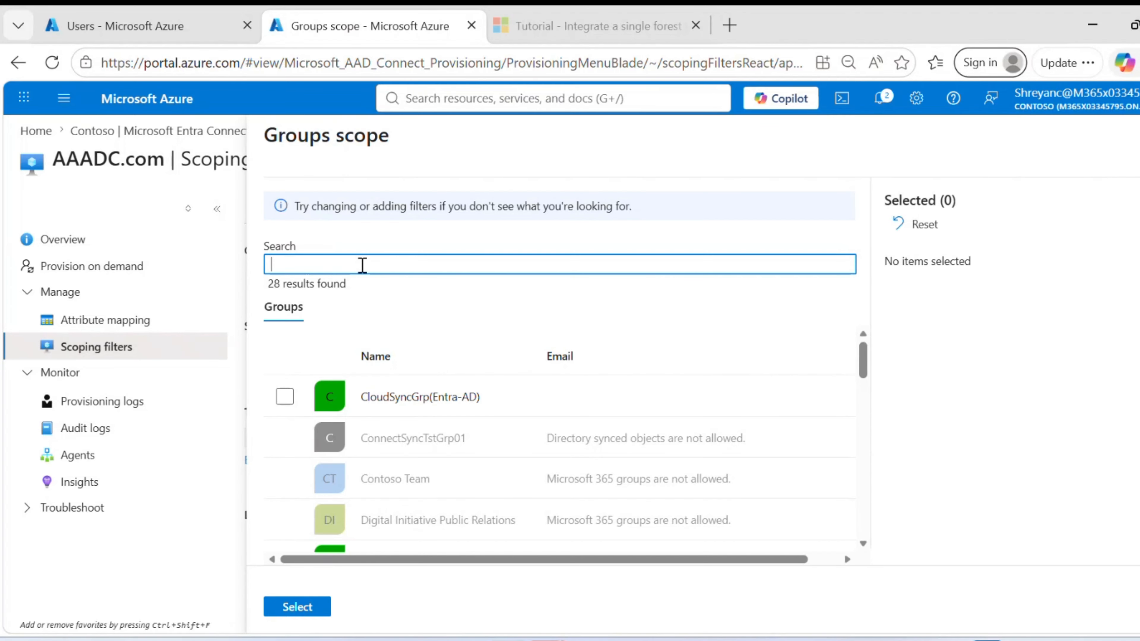
click(285, 396)
click(298, 606)
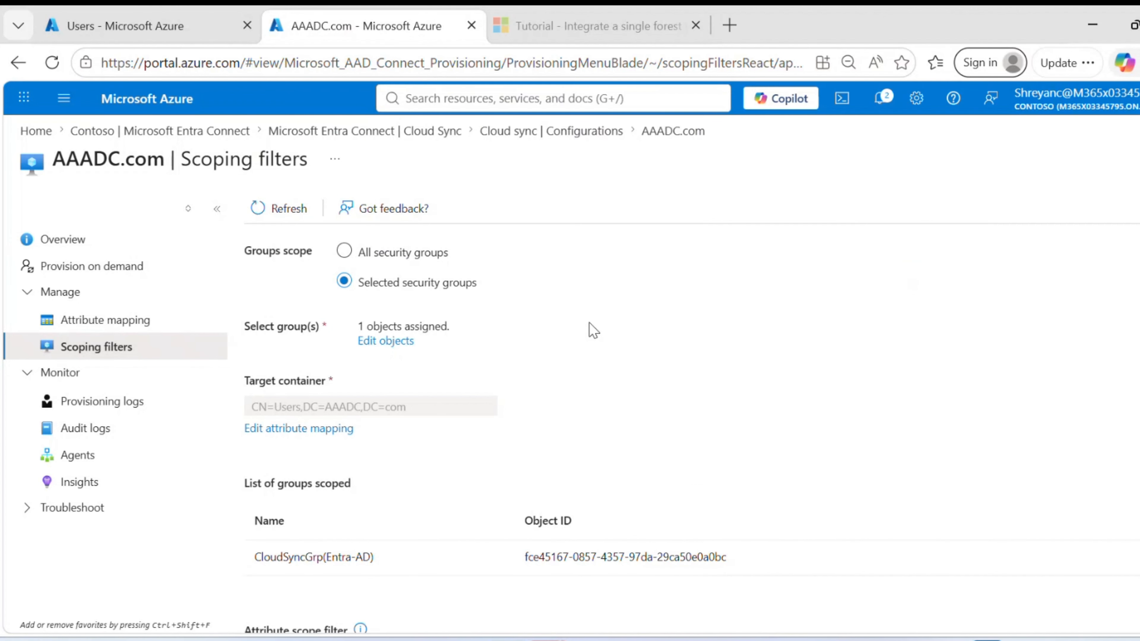
- Review the target container's attribute mapping, the list of scoped groups and the attribute scope filter section
scroll(593, 331, down, 2)
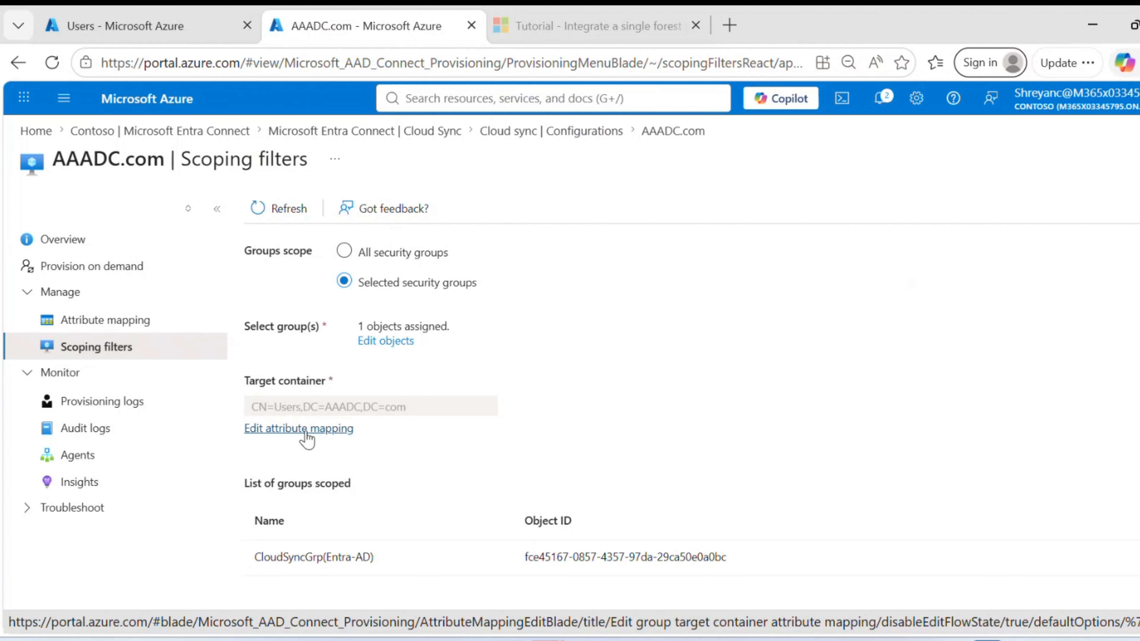
click(306, 438)
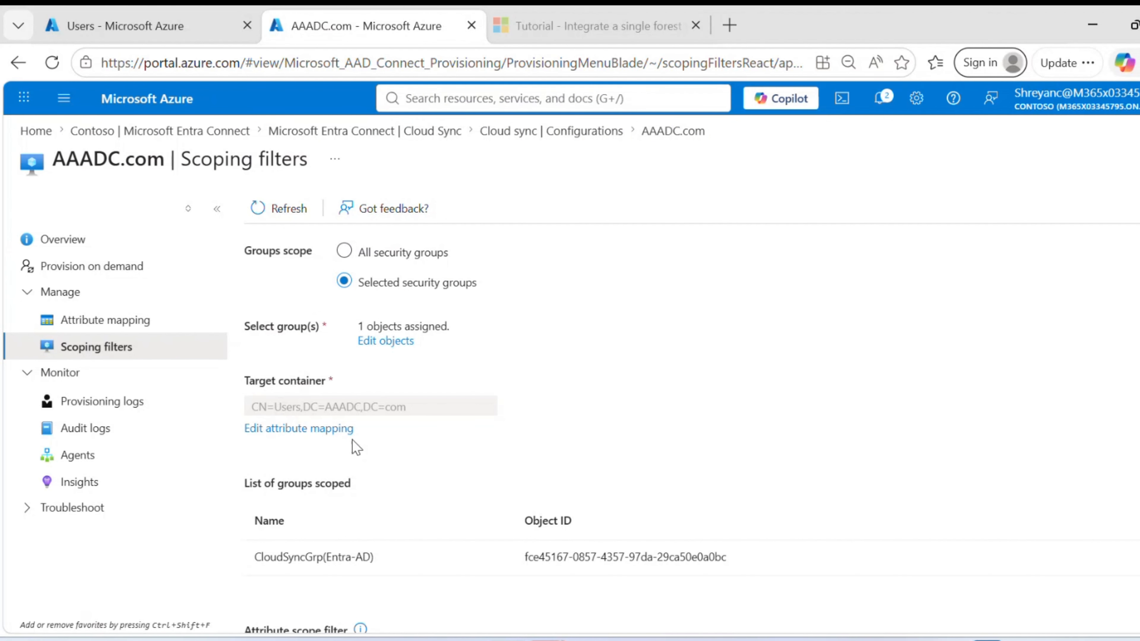
scroll(356, 448, down, 2)
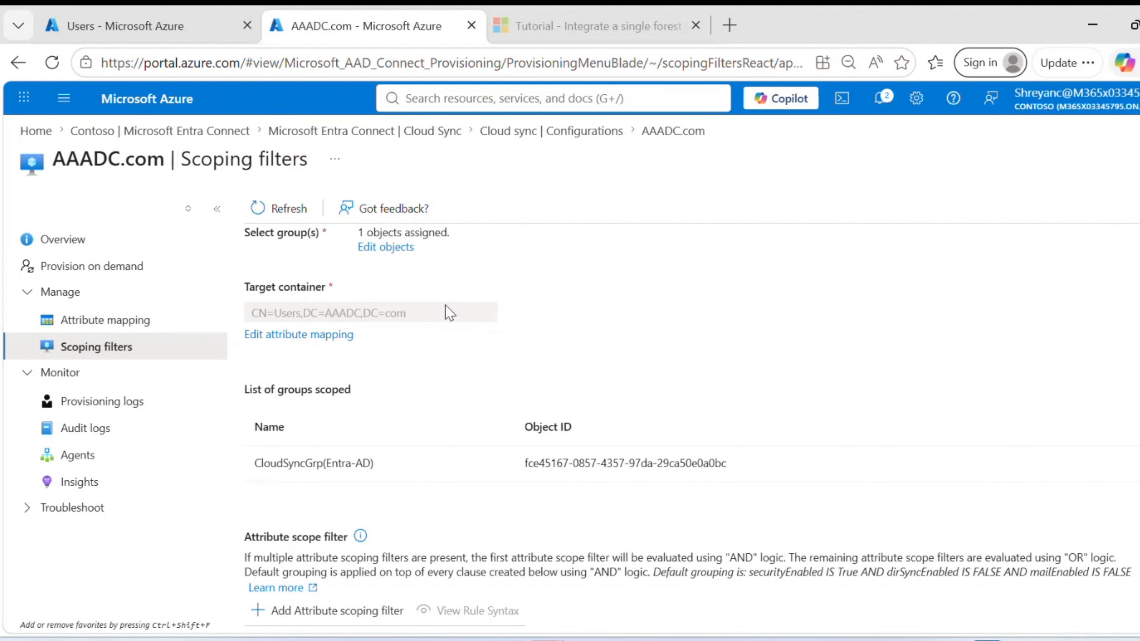
scroll(449, 313, up, 2)
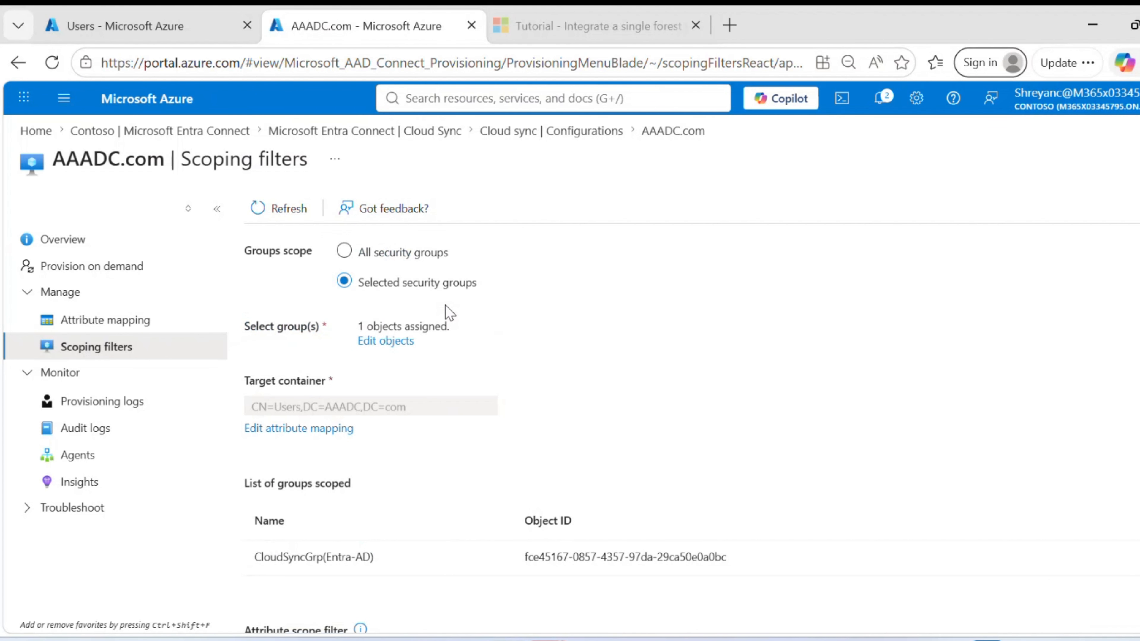
scroll(449, 313, down, 5)
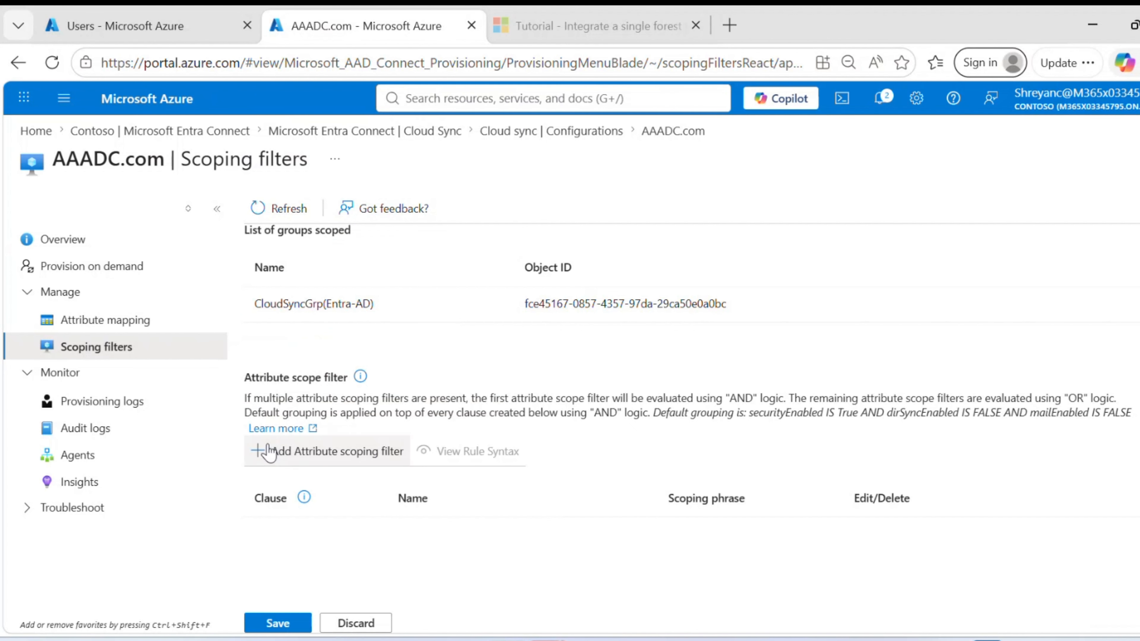
- Save the scoping filters and refresh them to check the list of scoped groups
click(281, 621)
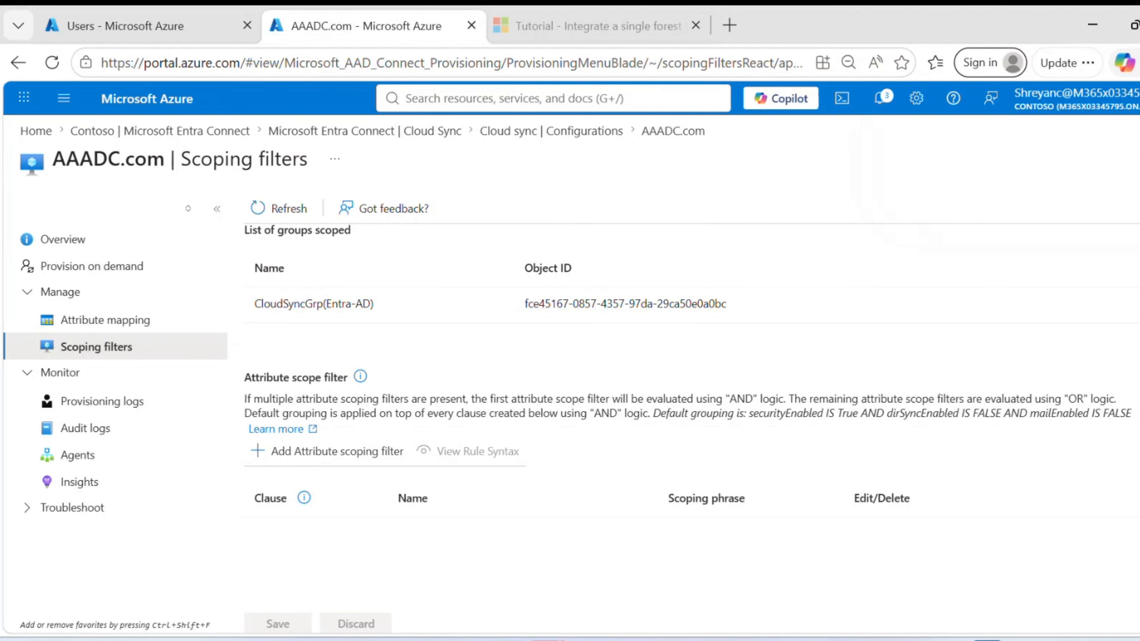
click(262, 211)
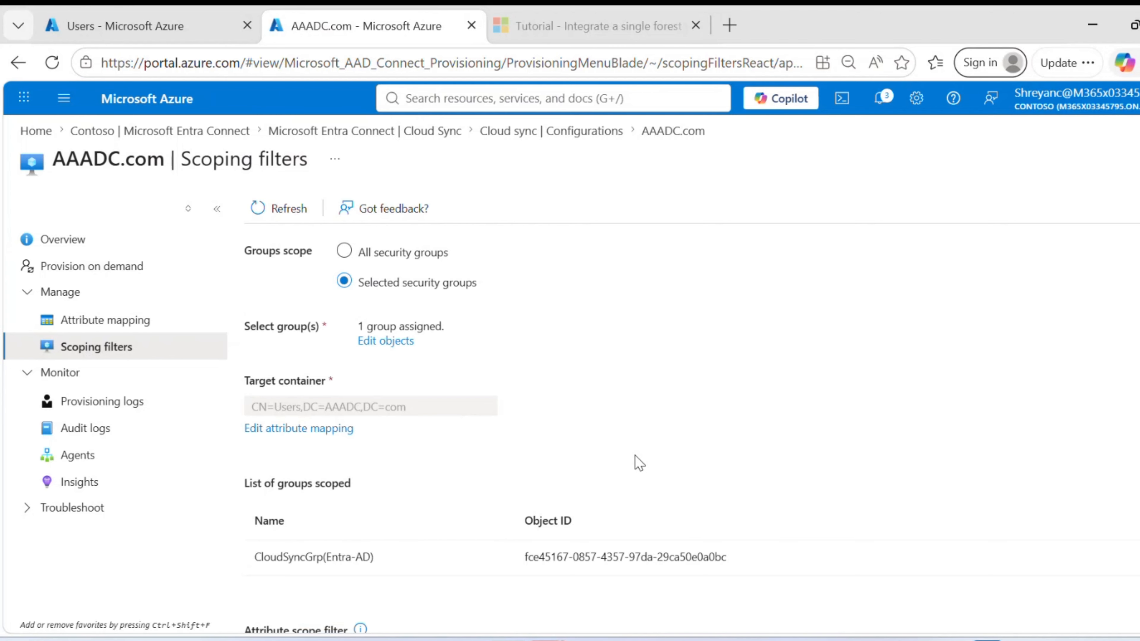
scroll(552, 406, down, 4)
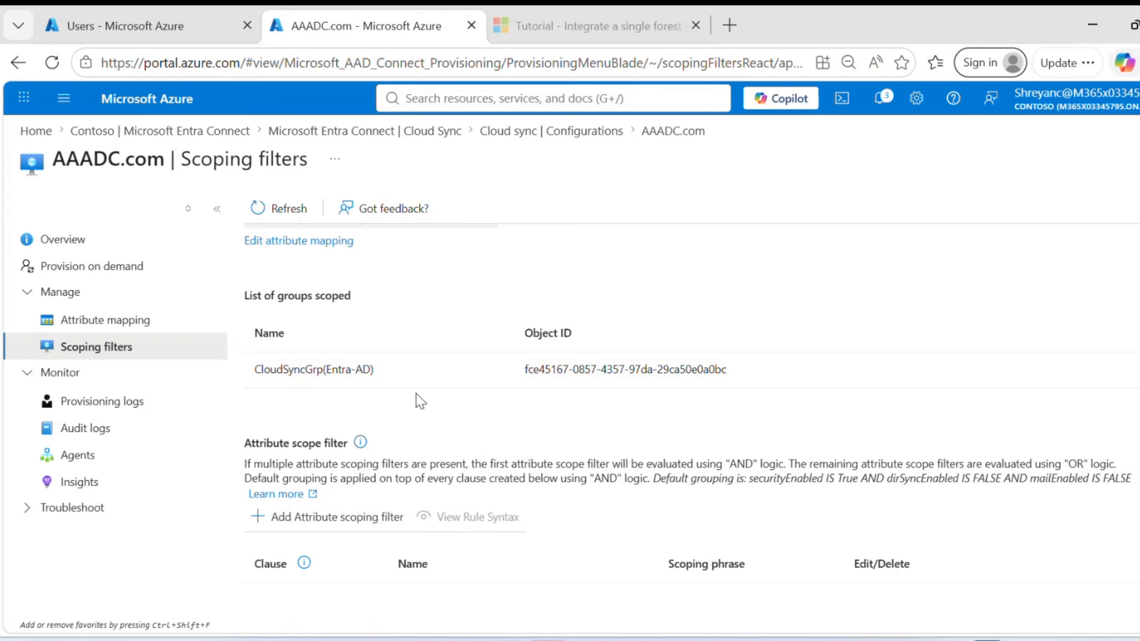
- Restart provisioning from the configuration's overview and review the expanded provisioning details of Group Provision to AD
click(63, 238)
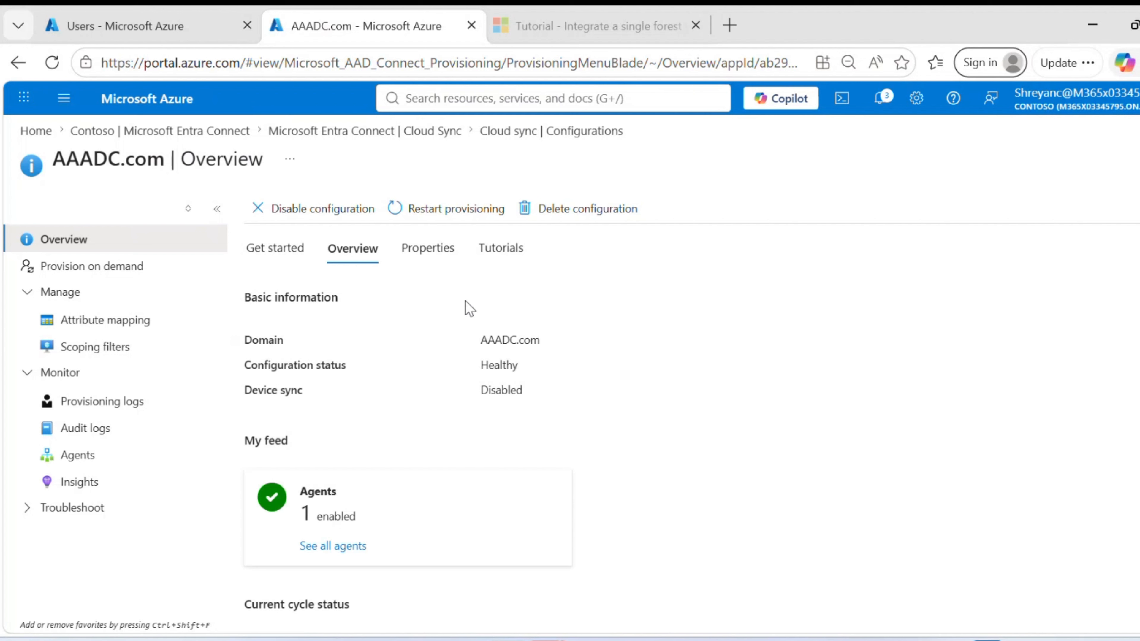
click(455, 212)
click(264, 320)
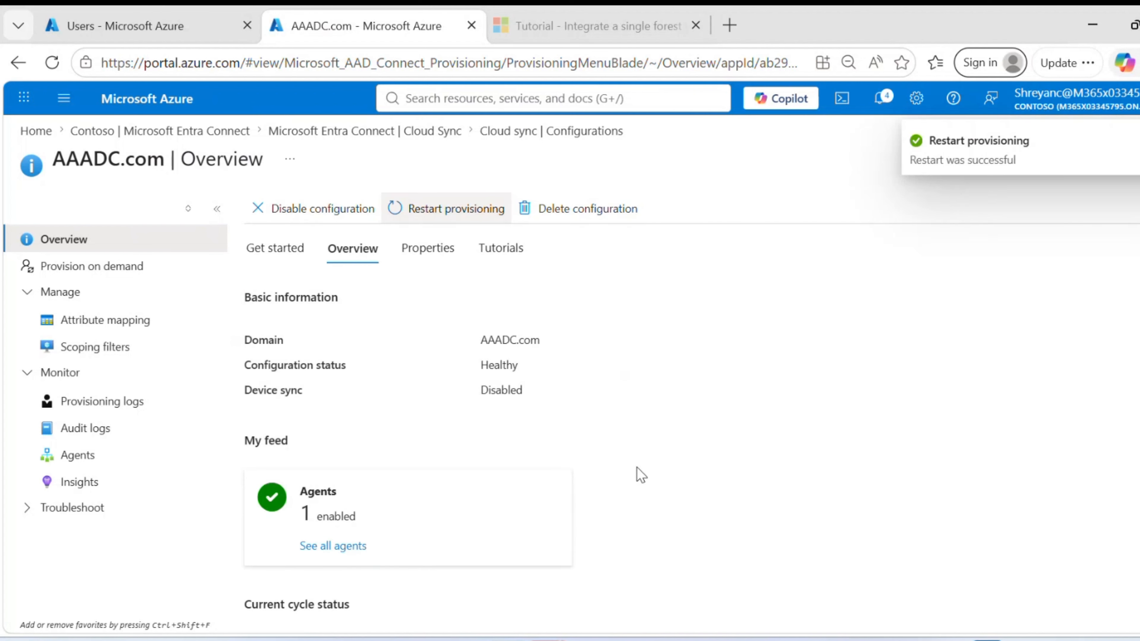
scroll(689, 453, down, 4)
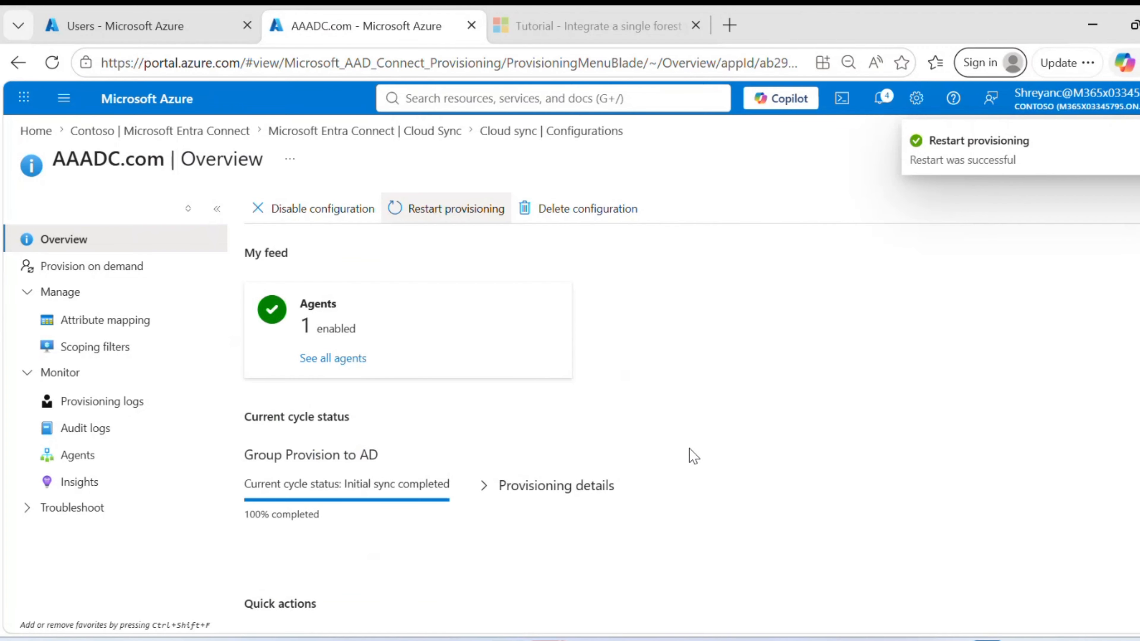
click(611, 486)
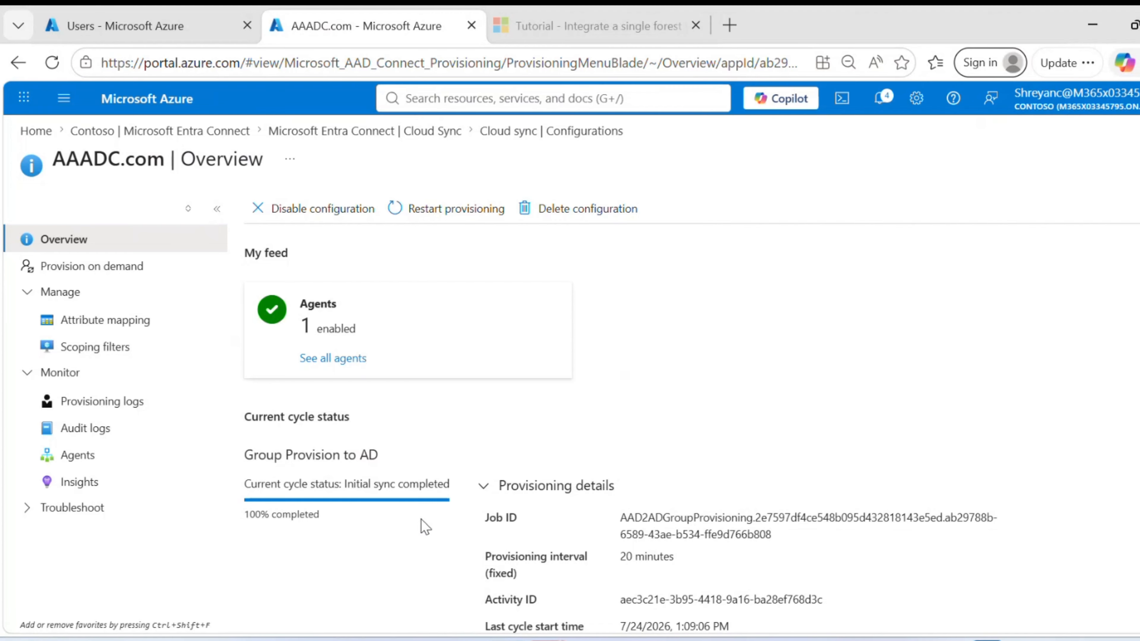
scroll(583, 571, down, 4)
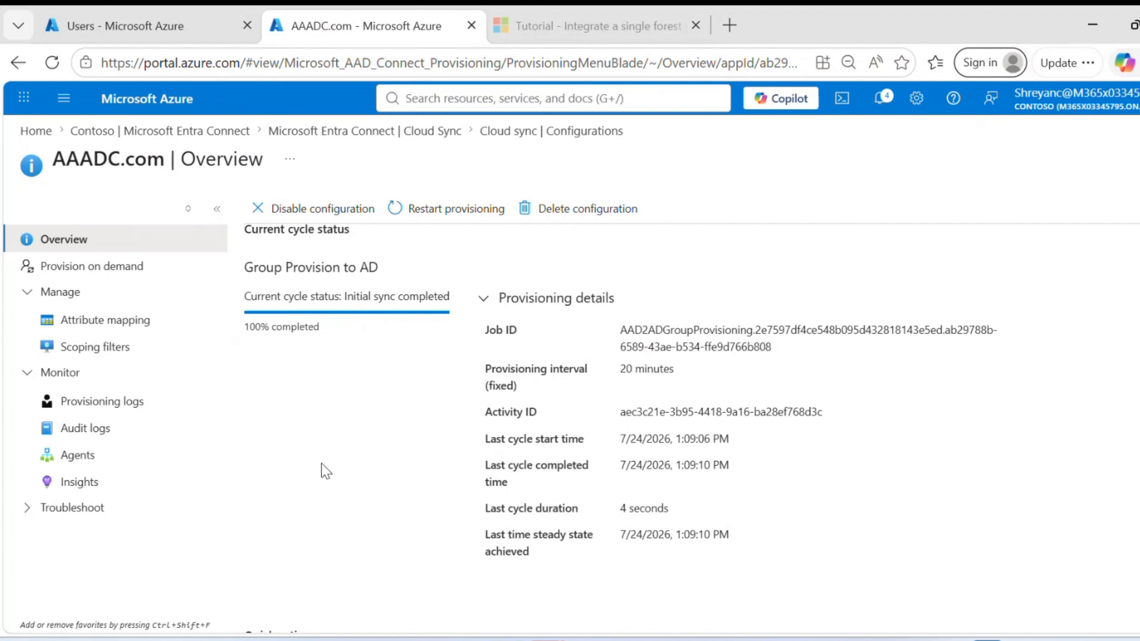
- Open the provisioning logs of the AAADC.com configuration
click(27, 376)
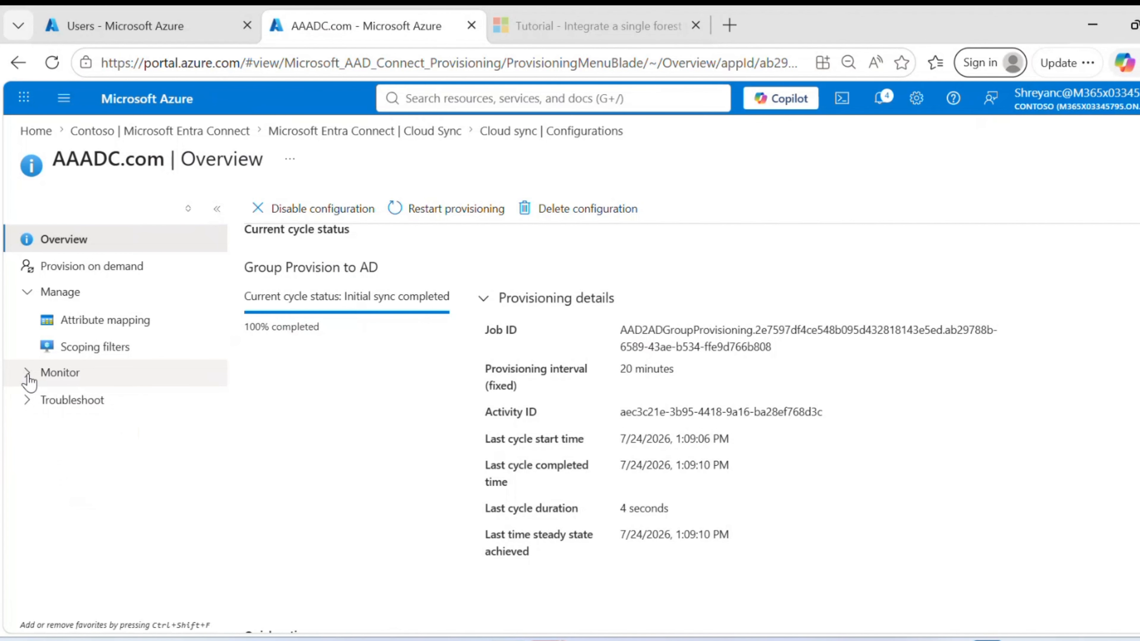
click(28, 377)
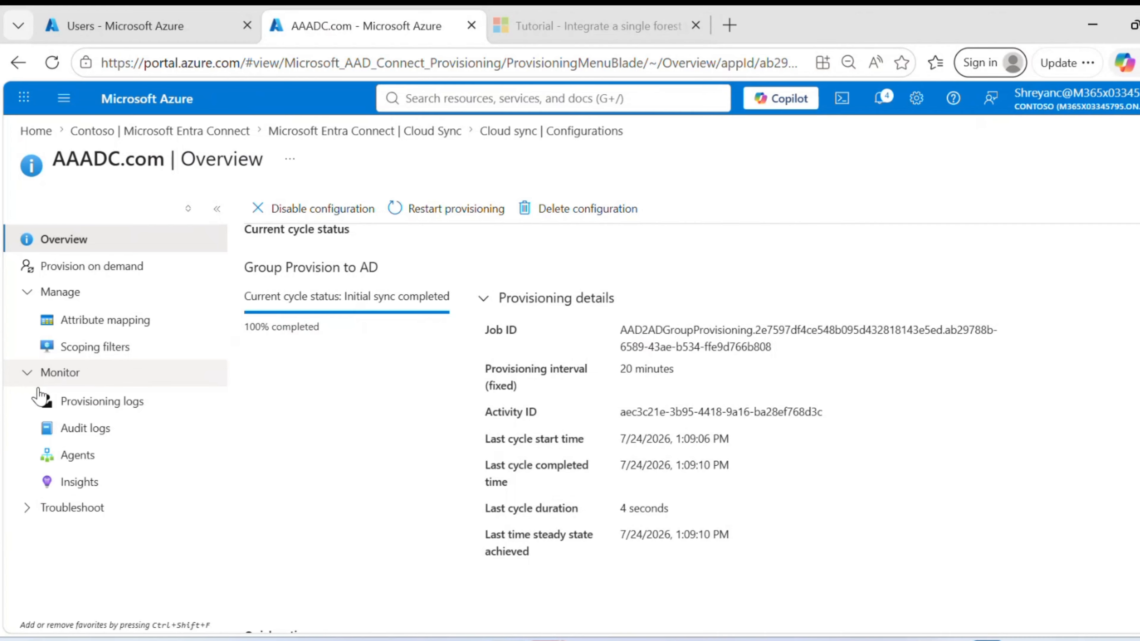
click(116, 404)
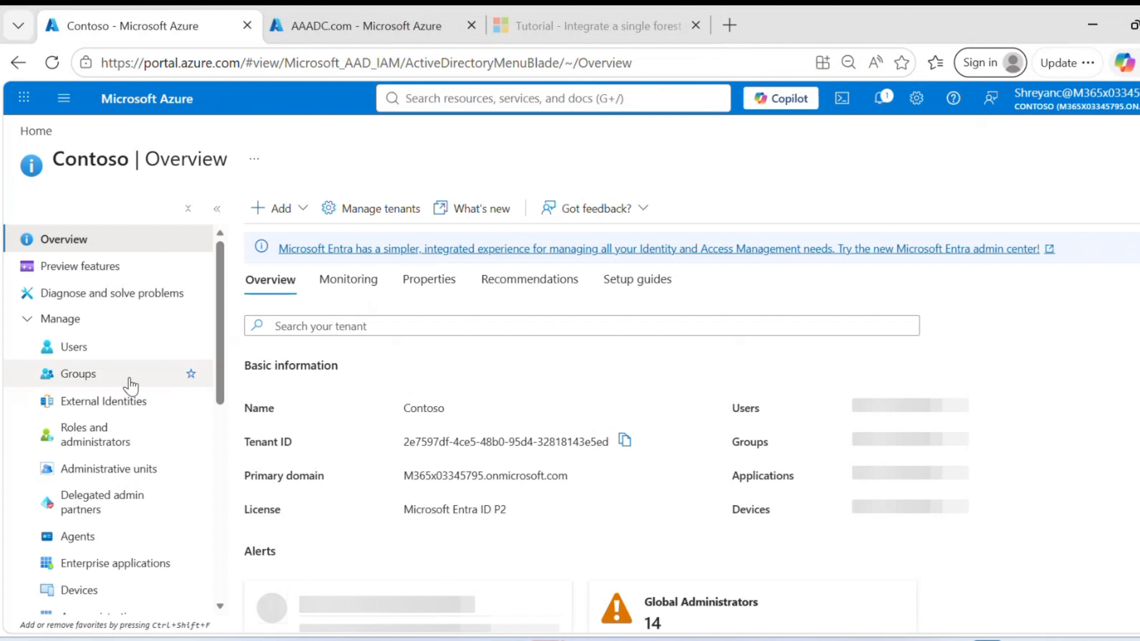
- Search the Contoso tenant's groups for "cloudsync", open CloudSyncGrp(Entra-AD) and check its members
click(130, 385)
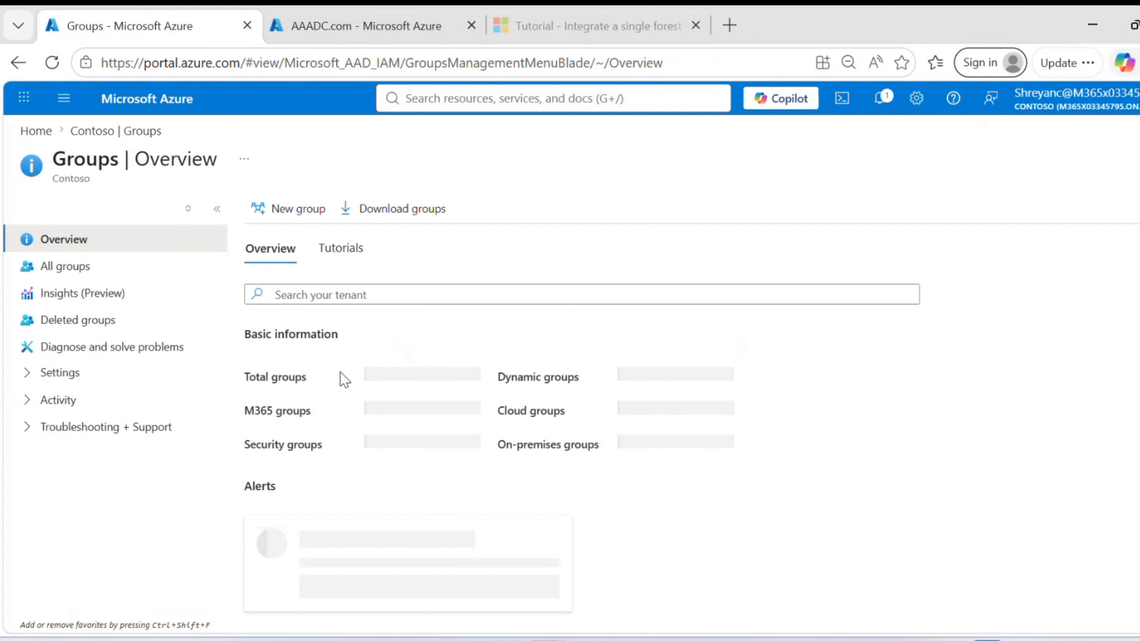
text(cl)
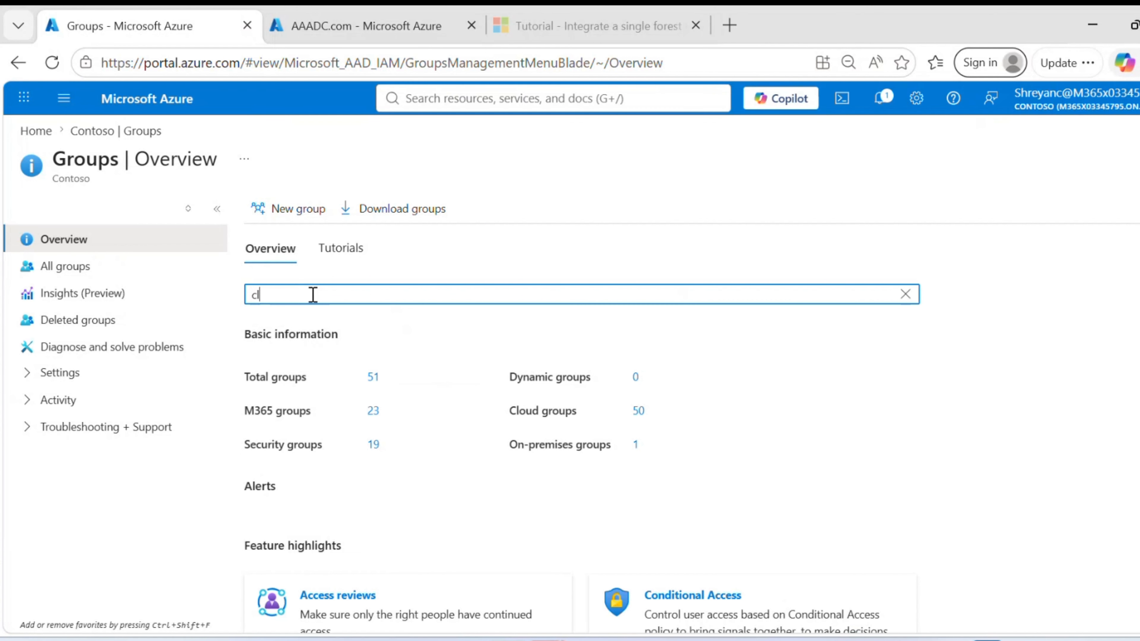
text(oudsync)
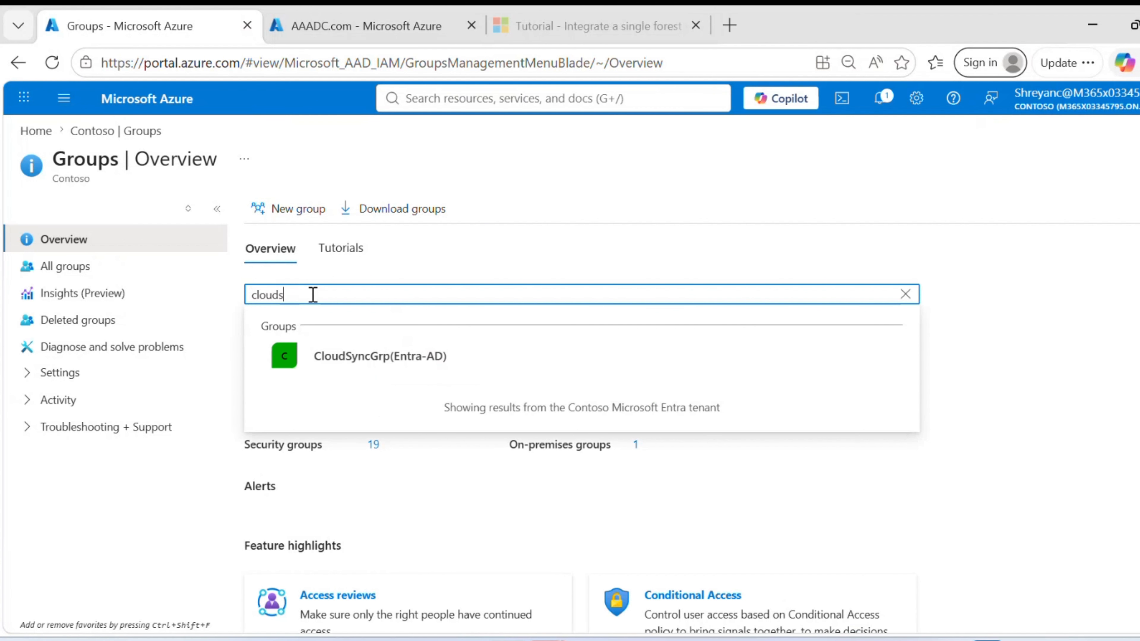
click(376, 359)
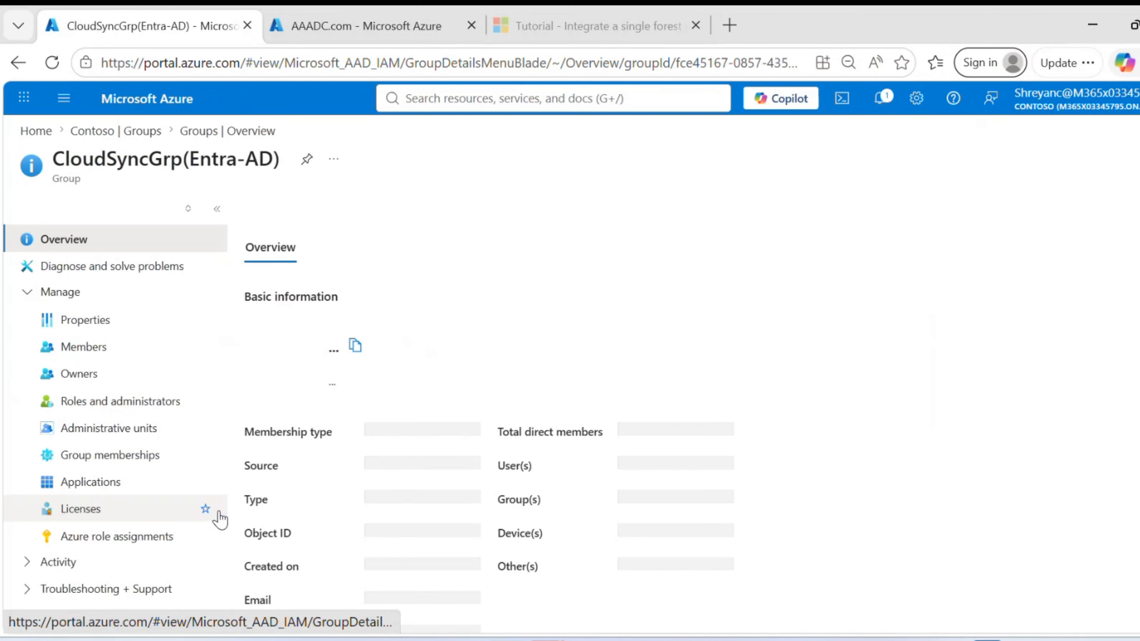
click(85, 347)
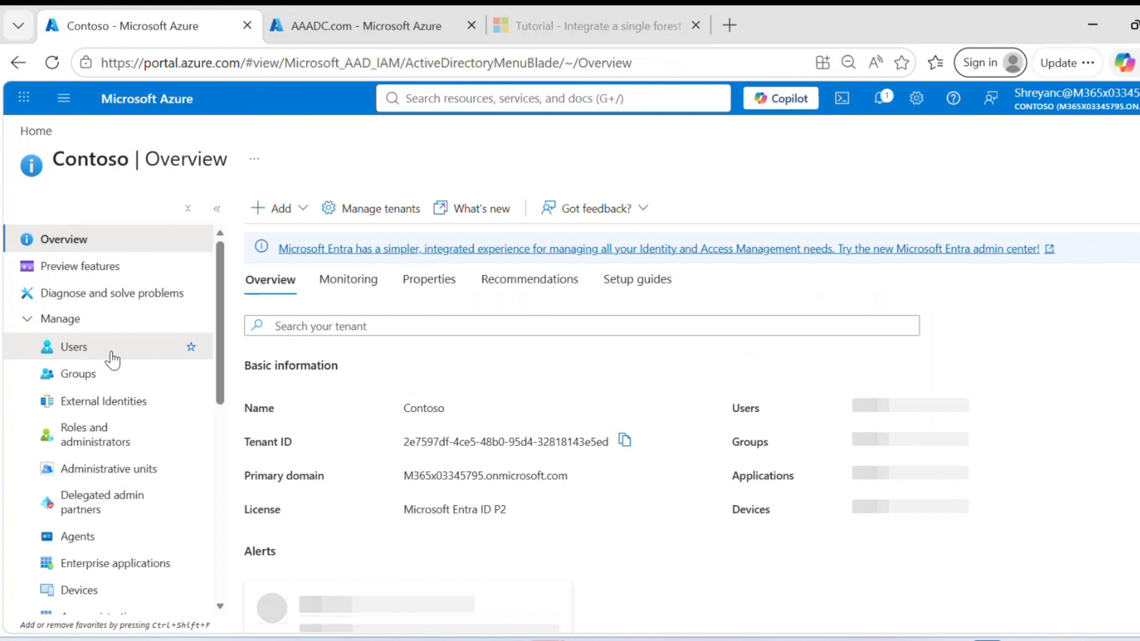
- Search the Contoso tenant's users for the synced user's name and copy the user principal name
click(110, 354)
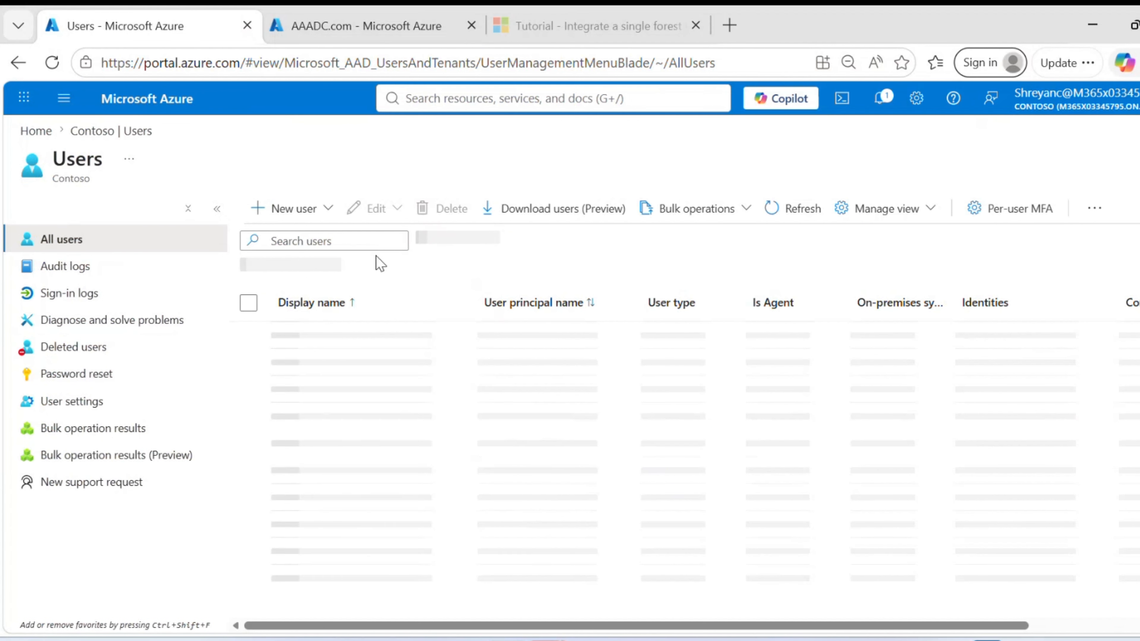
click(300, 241)
text(siya)
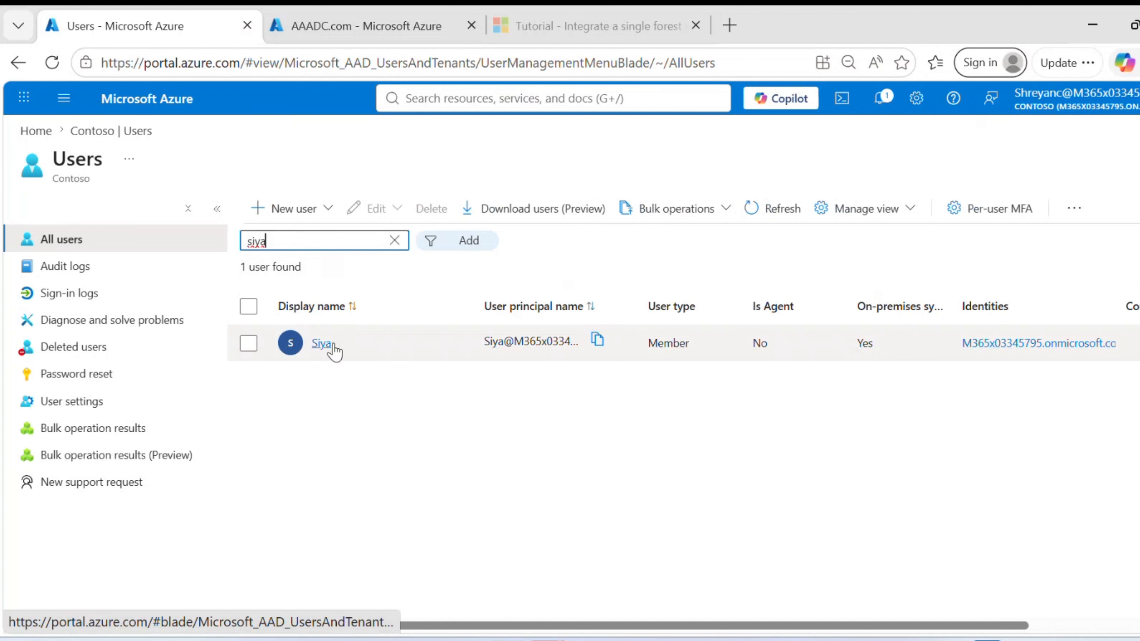
click(598, 340)
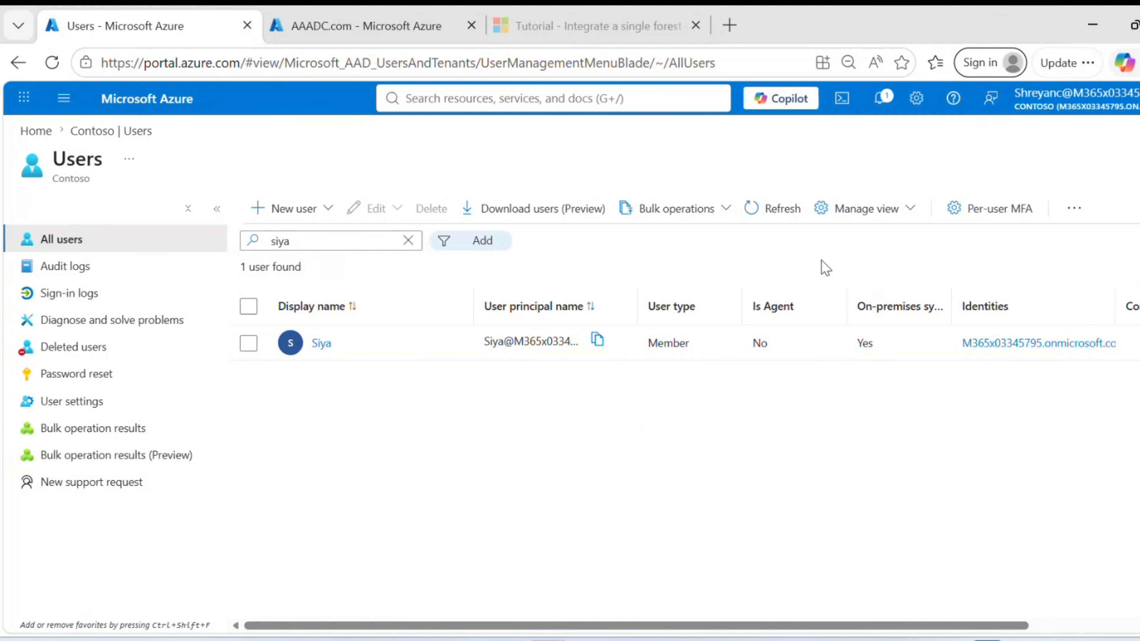
- Search the Contoso tenant's groups for "cloud" and open the member list of CloudSyncGrp(Entra-AD)
key(alt+Left)
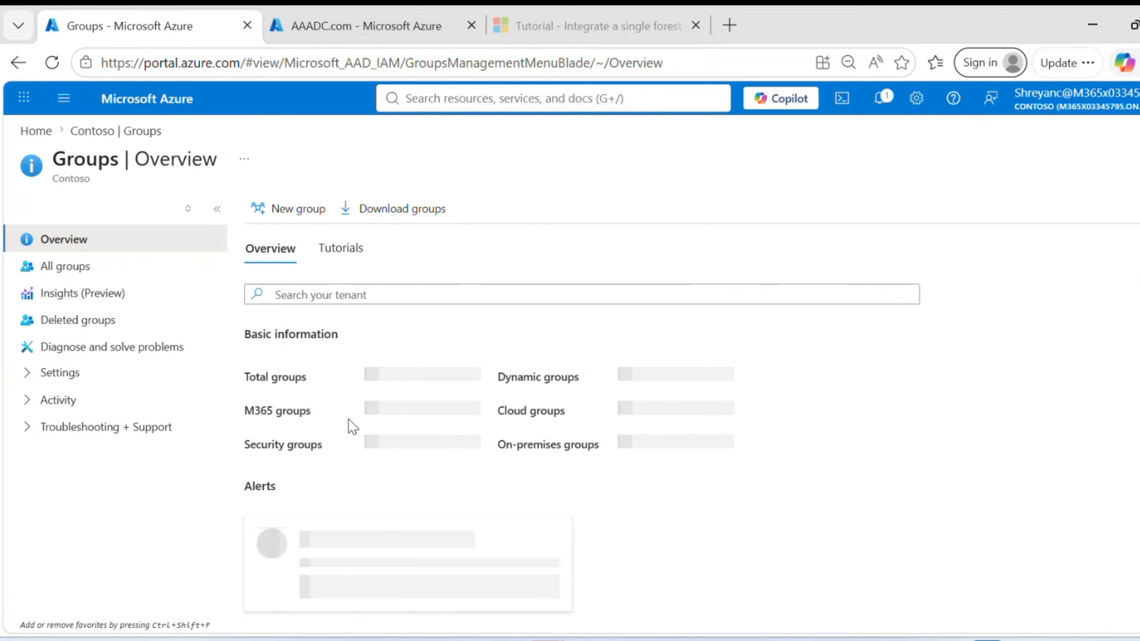
click(322, 295)
text(cloud)
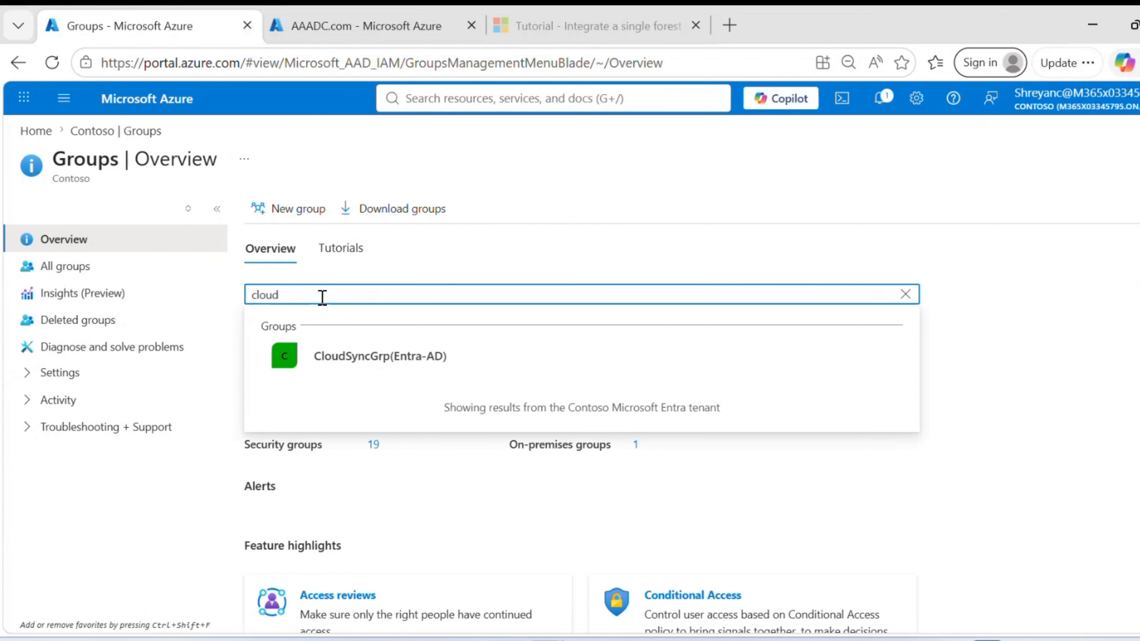
click(359, 355)
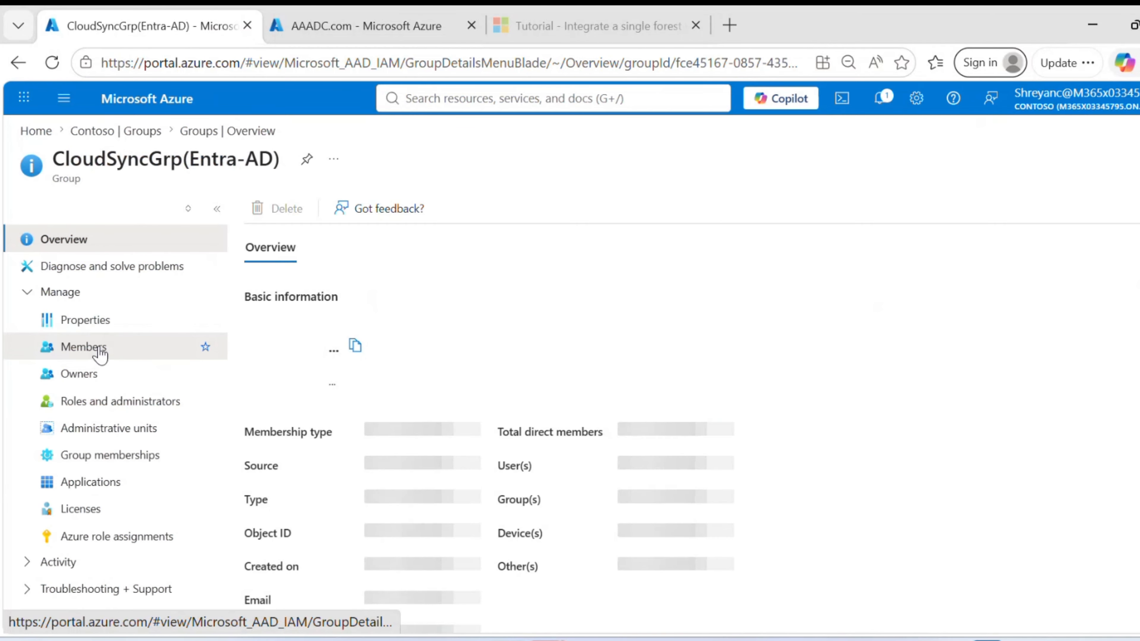
click(99, 354)
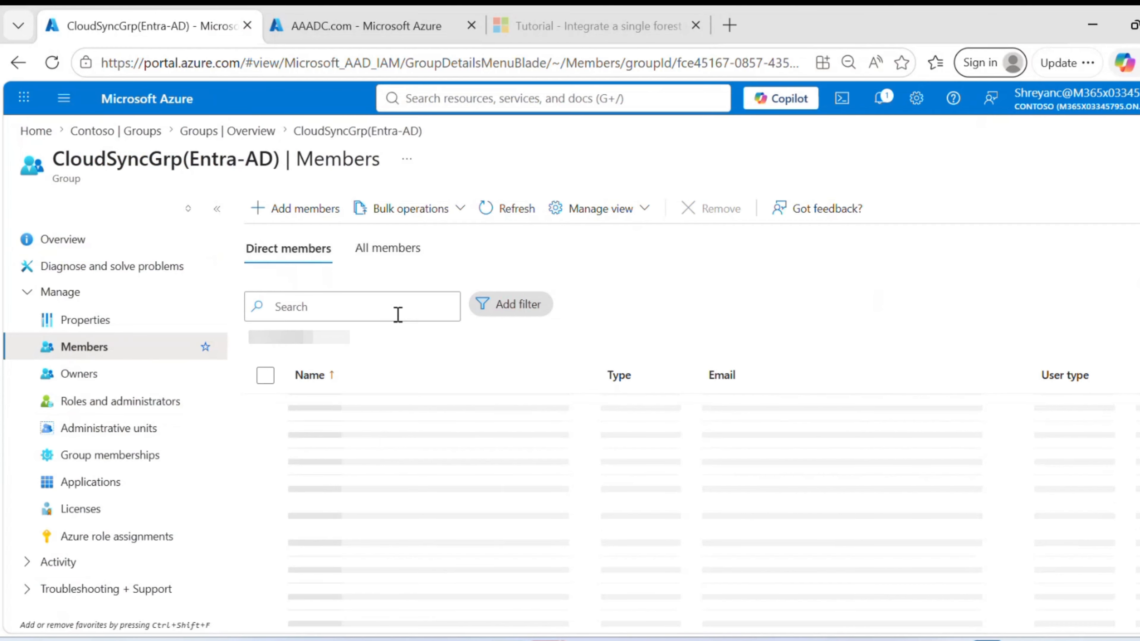
- Add the synced on-premises user to CloudSyncGrp(Entra-AD) as a direct member
click(301, 210)
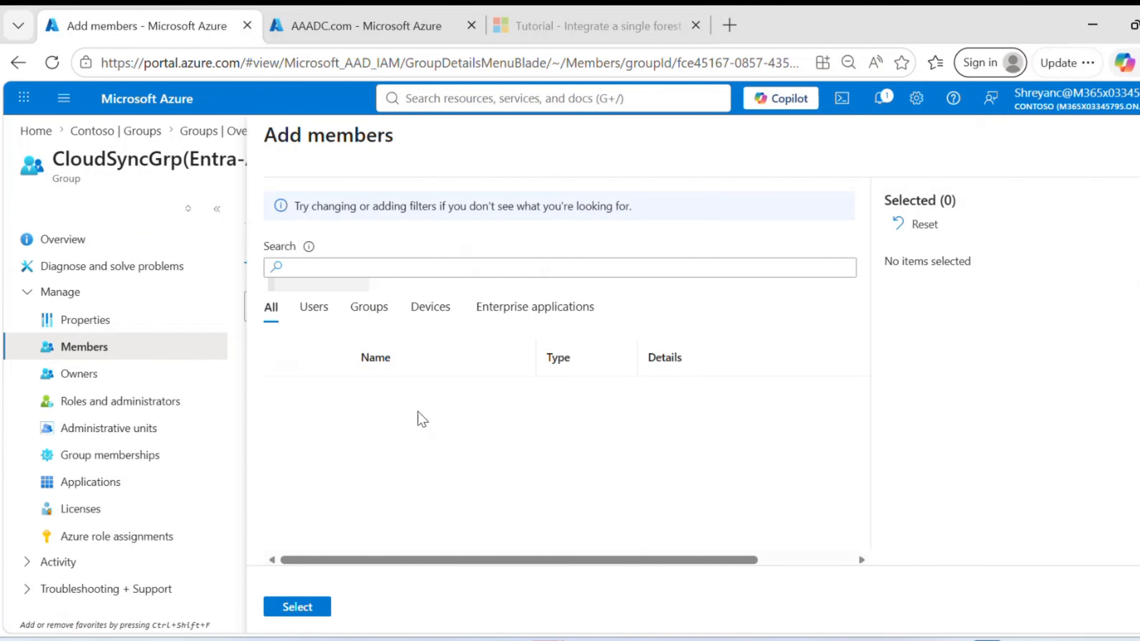
click(366, 270)
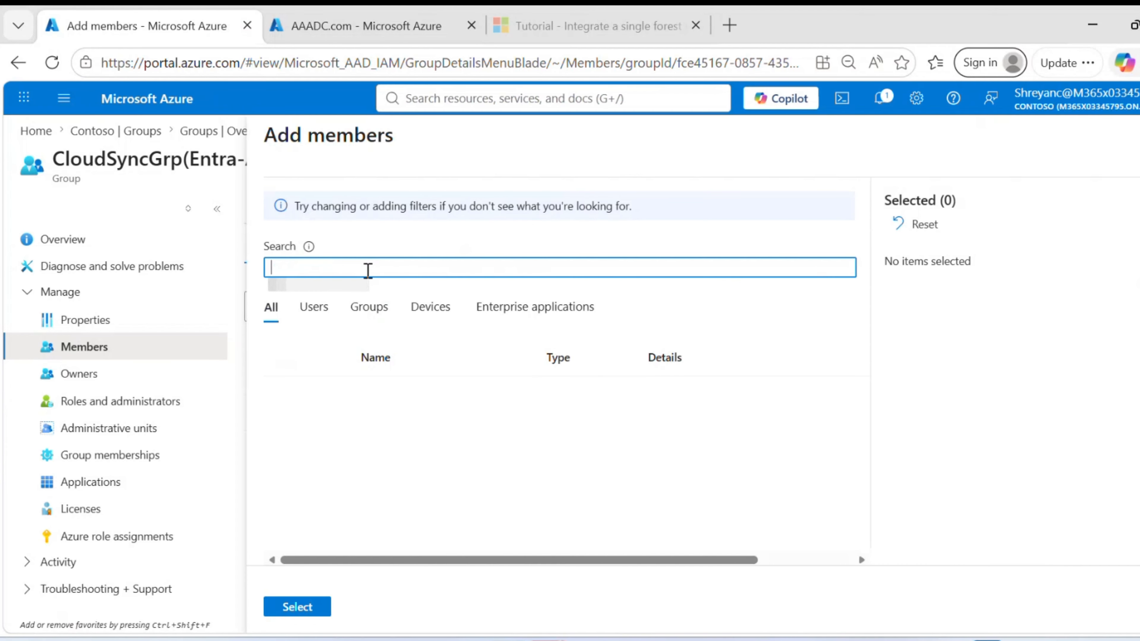
text(siya)
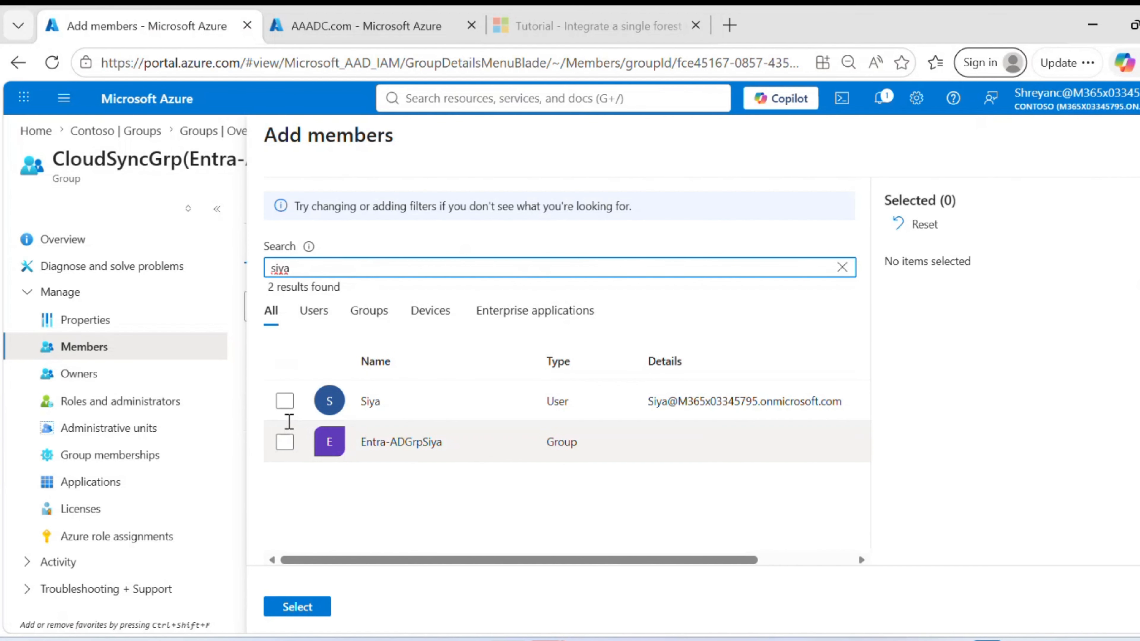
click(285, 400)
click(296, 606)
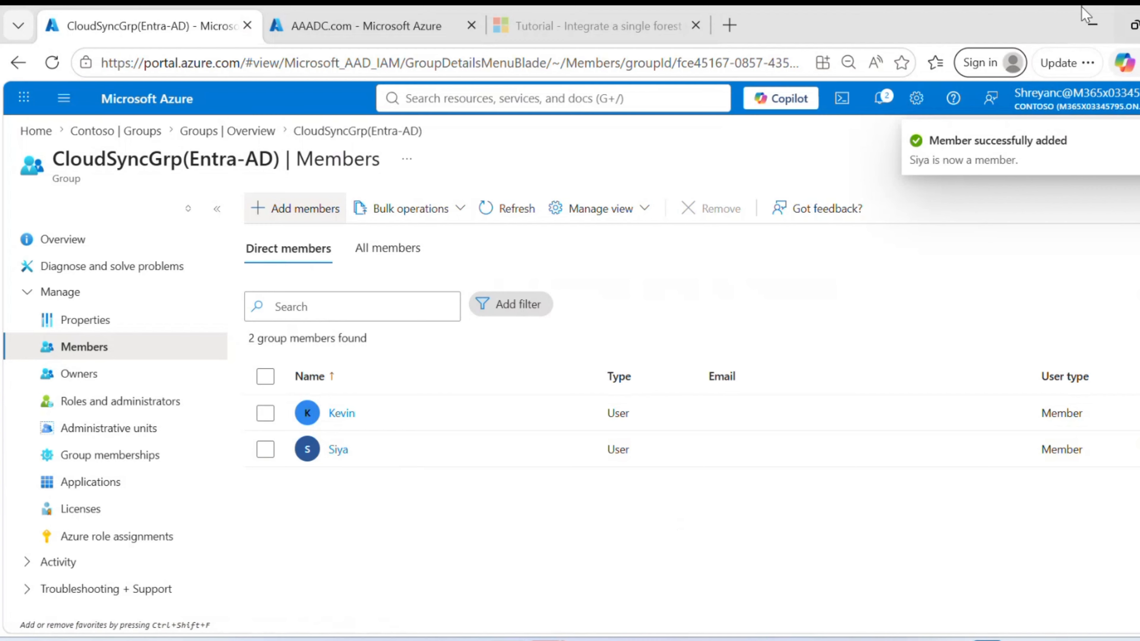
click(265, 413)
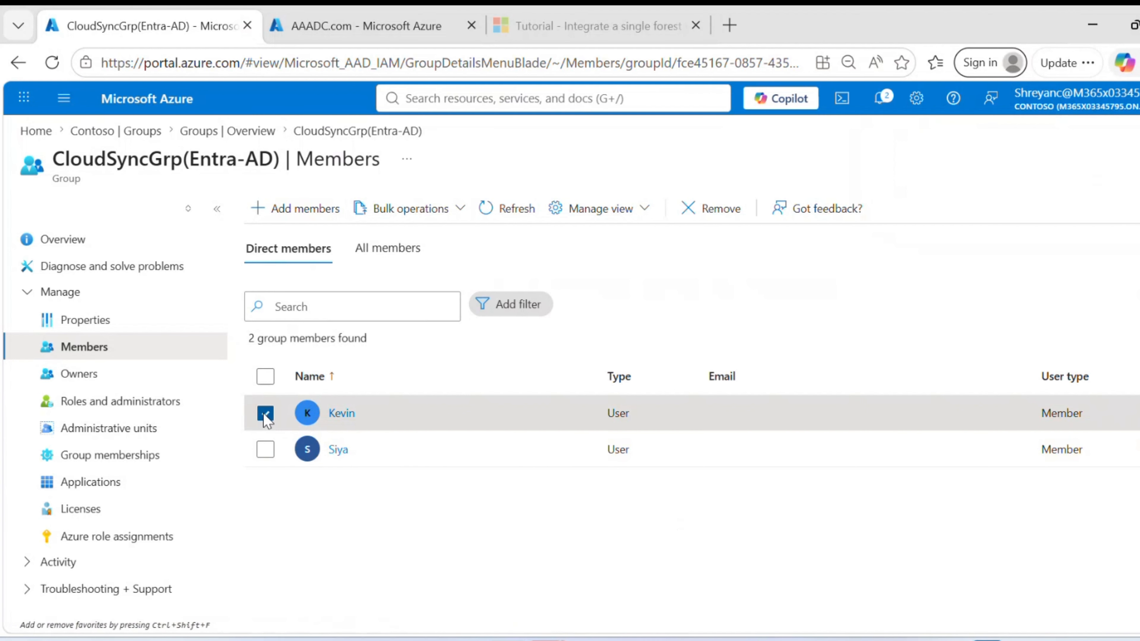
click(265, 414)
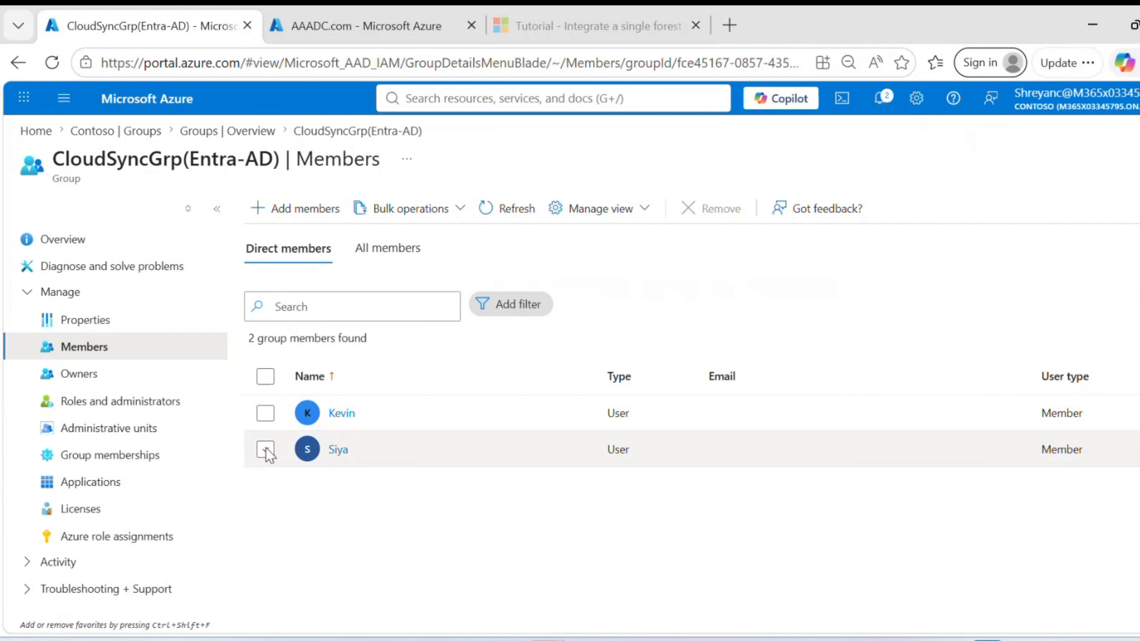
click(265, 449)
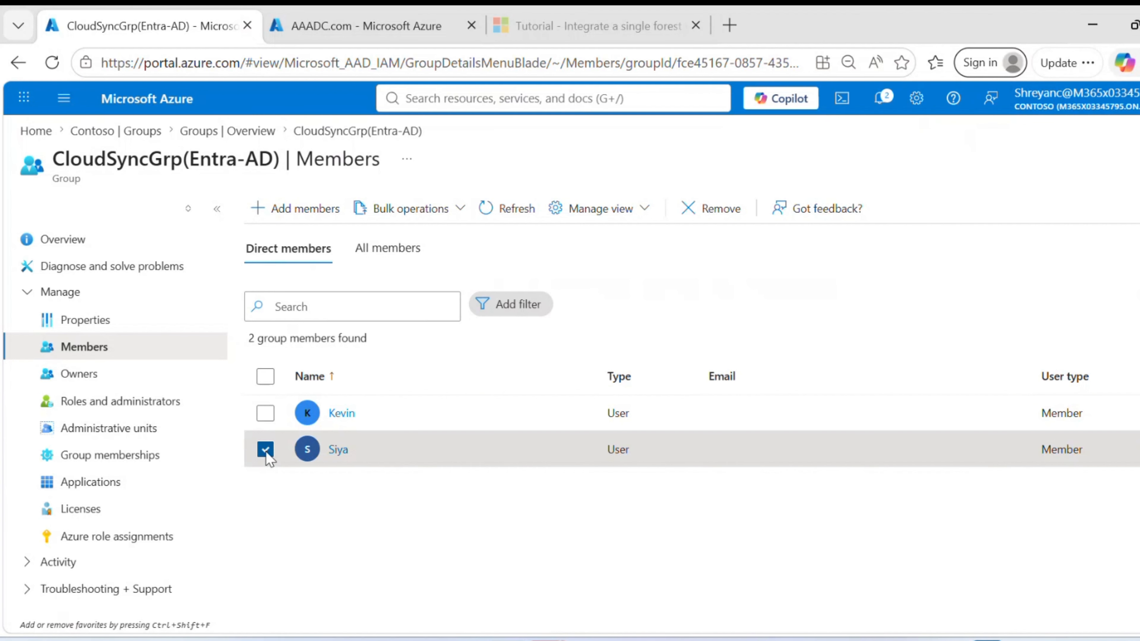
click(360, 537)
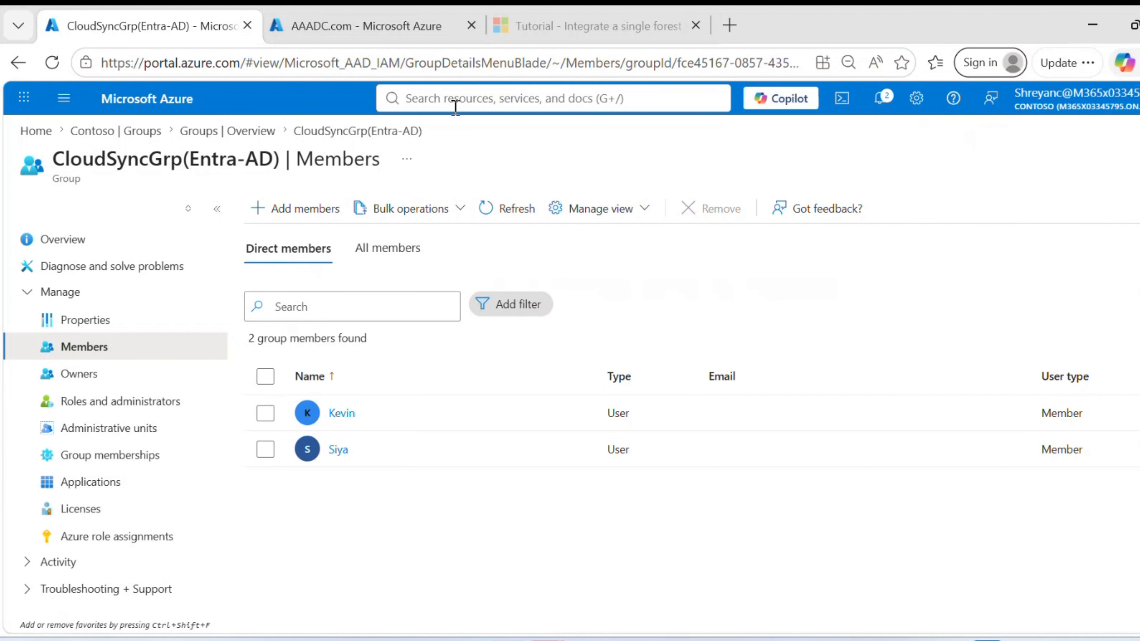
- Restart provisioning for the AAADC.com cloud sync configuration
click(367, 28)
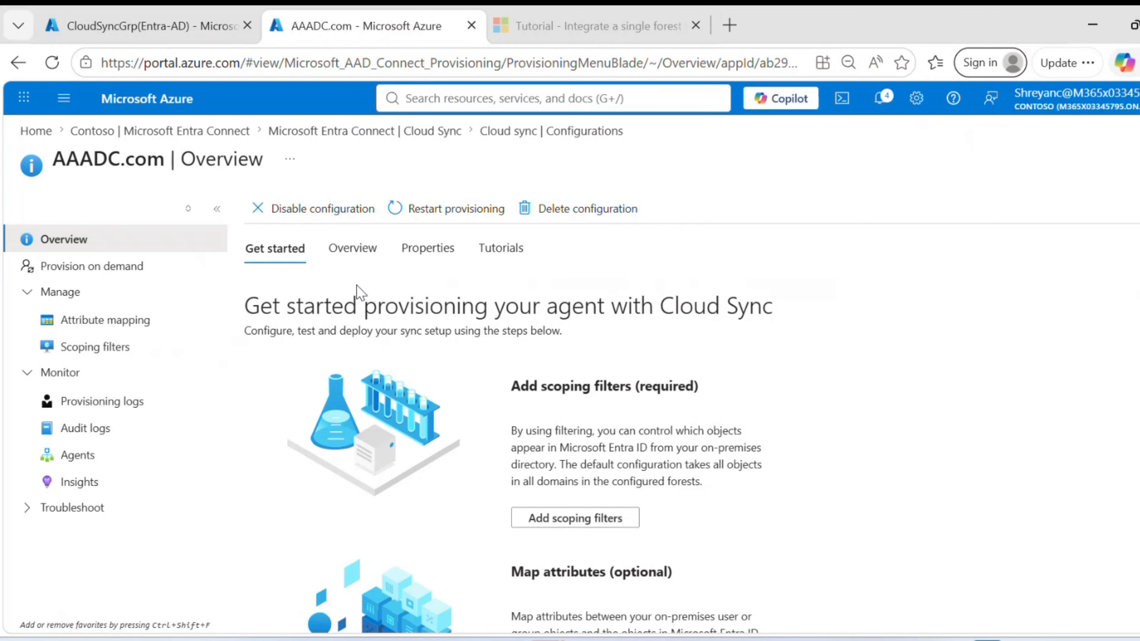
click(471, 208)
click(290, 311)
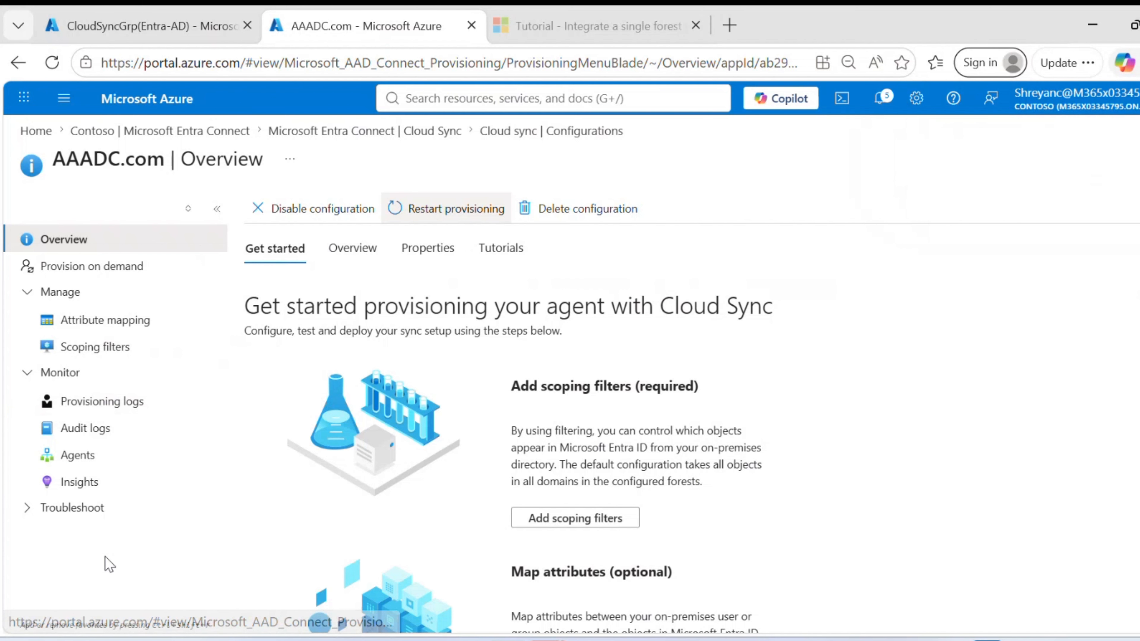
- Switch to Active Directory Users and Computers on the server and open the provisioned CloudSyncGrp(Entra-AD) group in AAADC.com's Users container
click(131, 411)
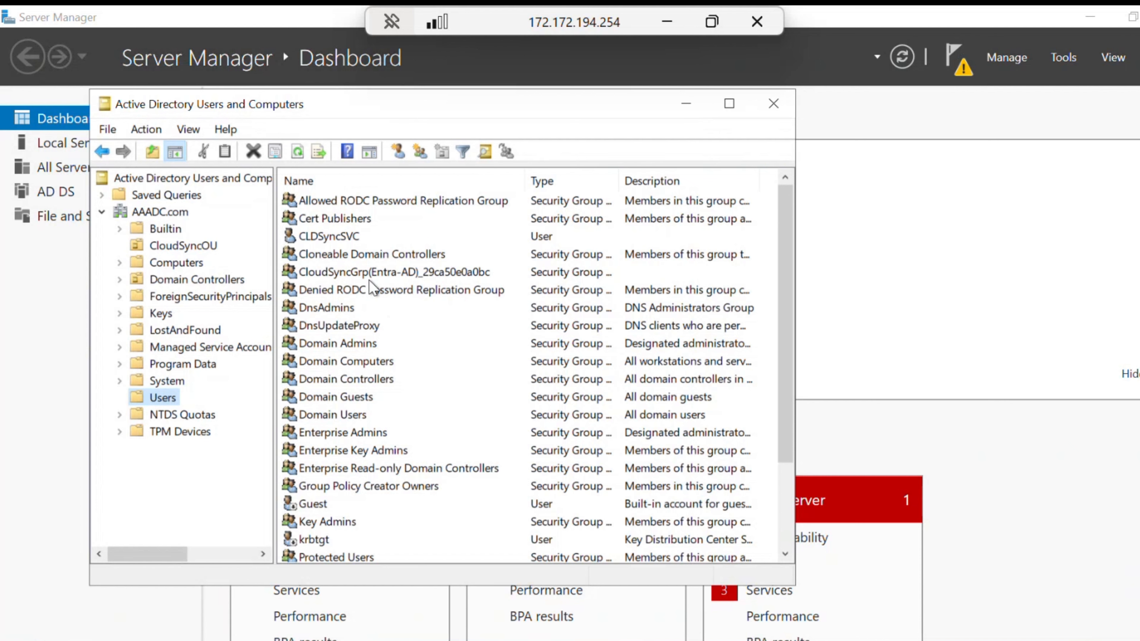
scroll(368, 284, down, 2)
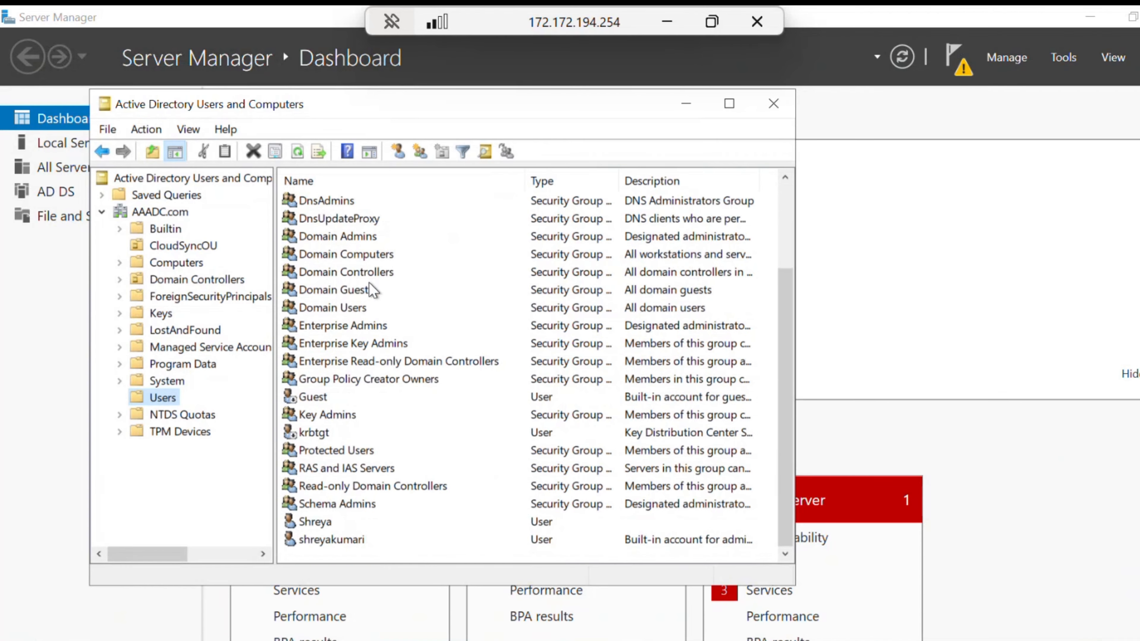
scroll(369, 283, up, 2)
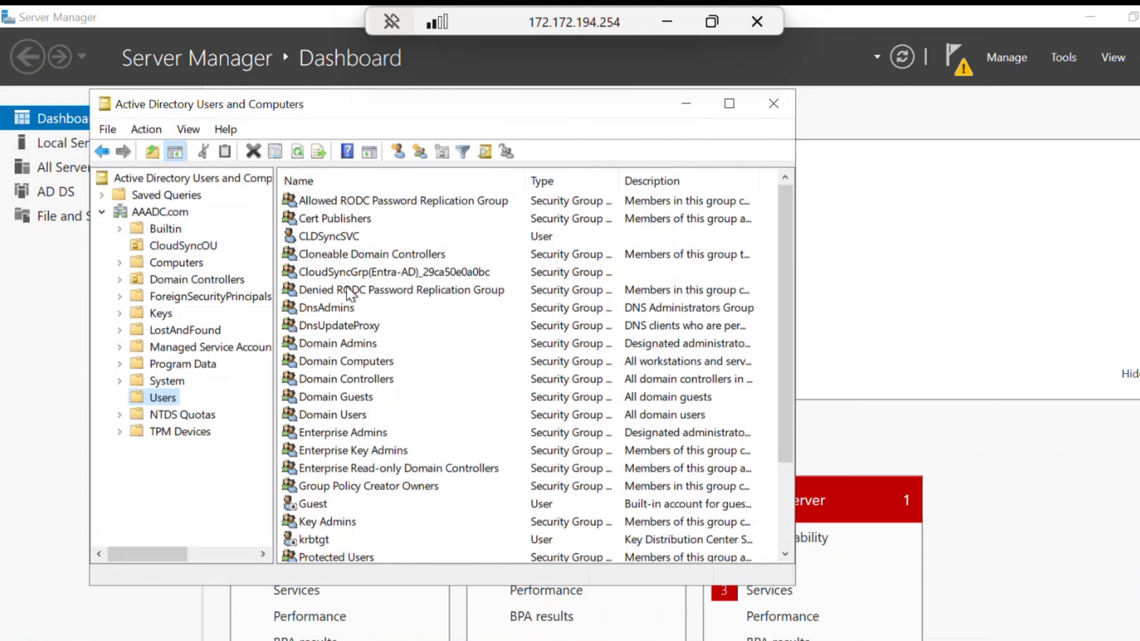
double_click(372, 272)
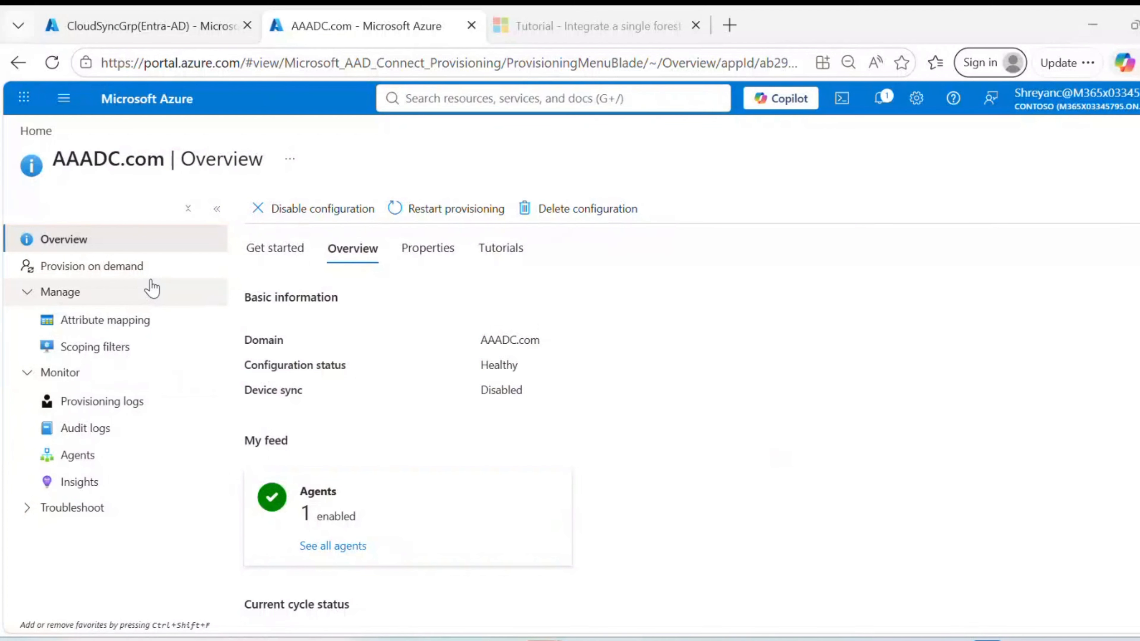
- Provision CloudSyncGrp(Entra-AD) on demand from the AAADC.com configuration, viewing members only and selecting both group members
click(135, 269)
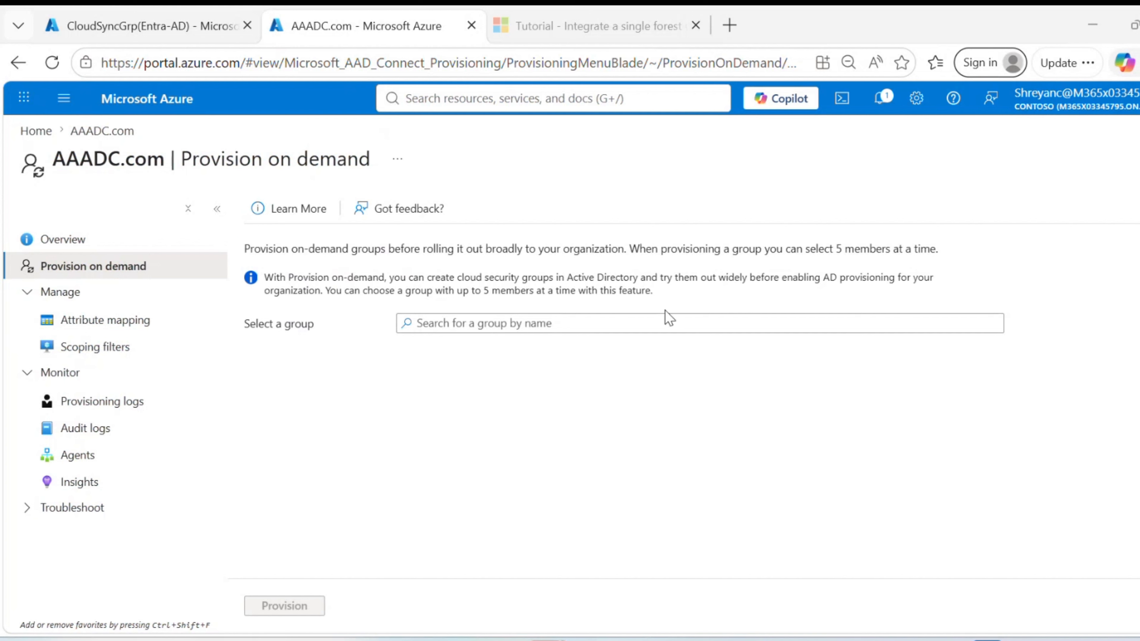
click(587, 325)
text(cloud)
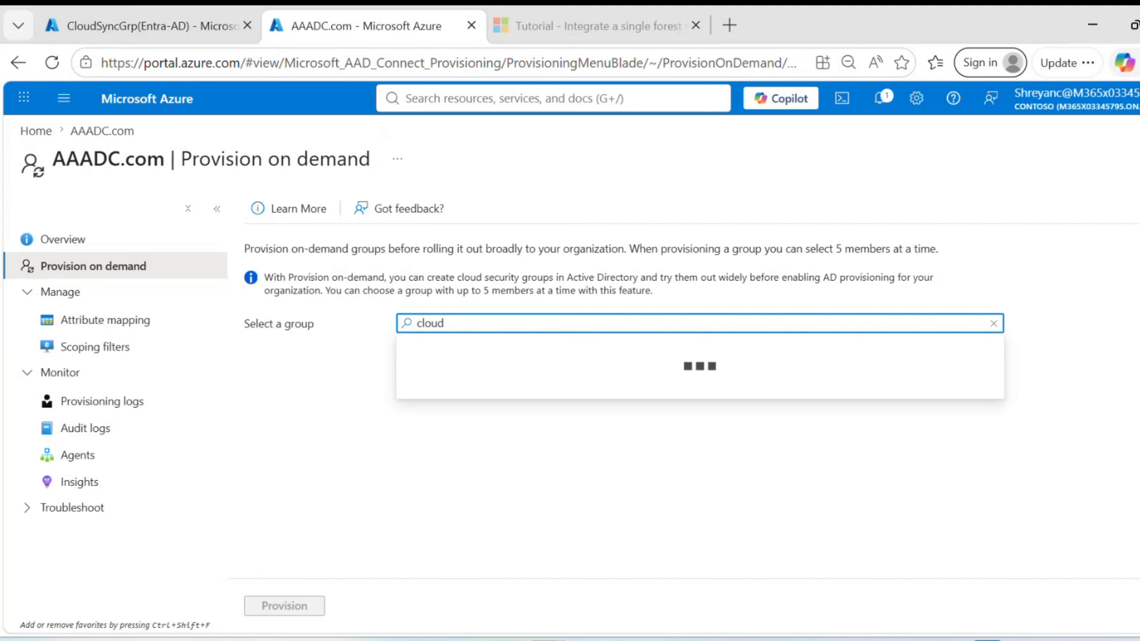
click(559, 395)
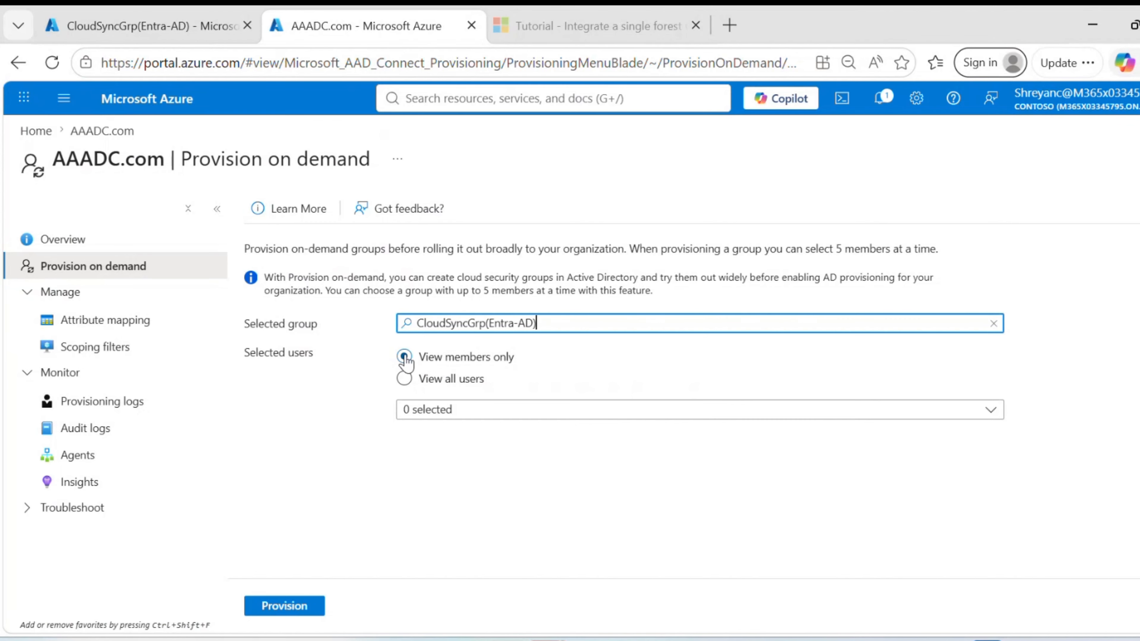
click(991, 411)
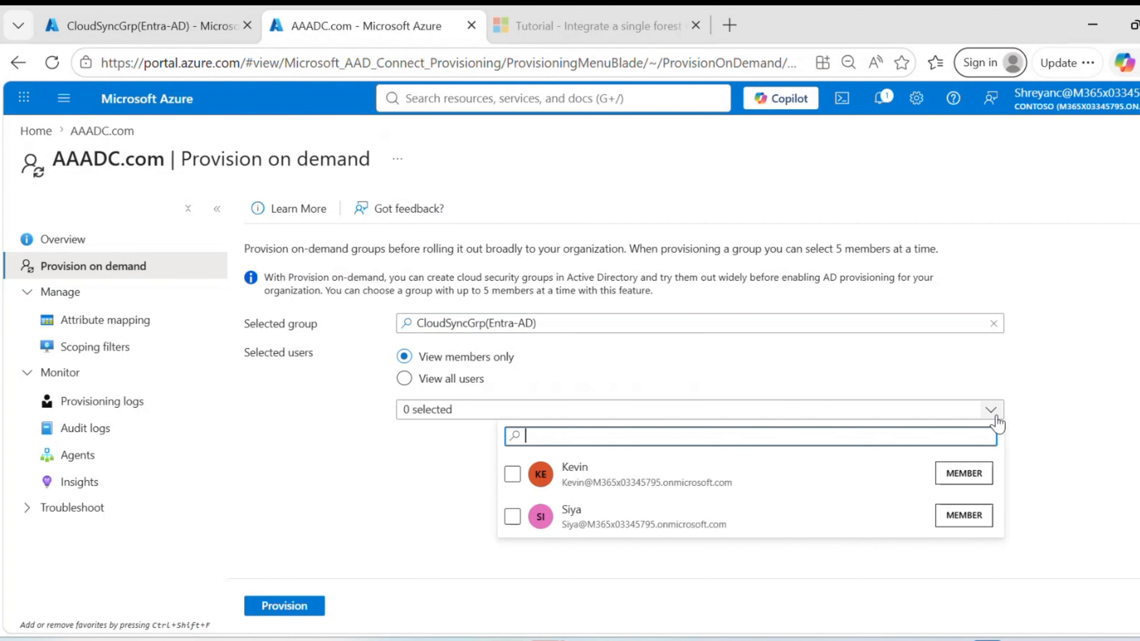
click(512, 474)
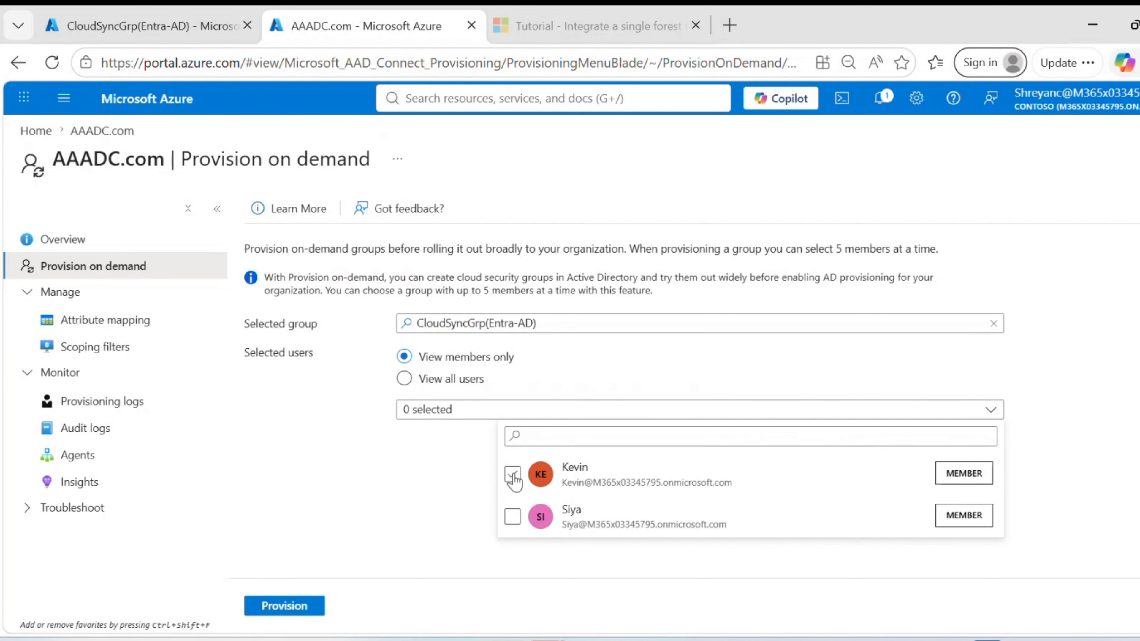
click(512, 516)
click(268, 607)
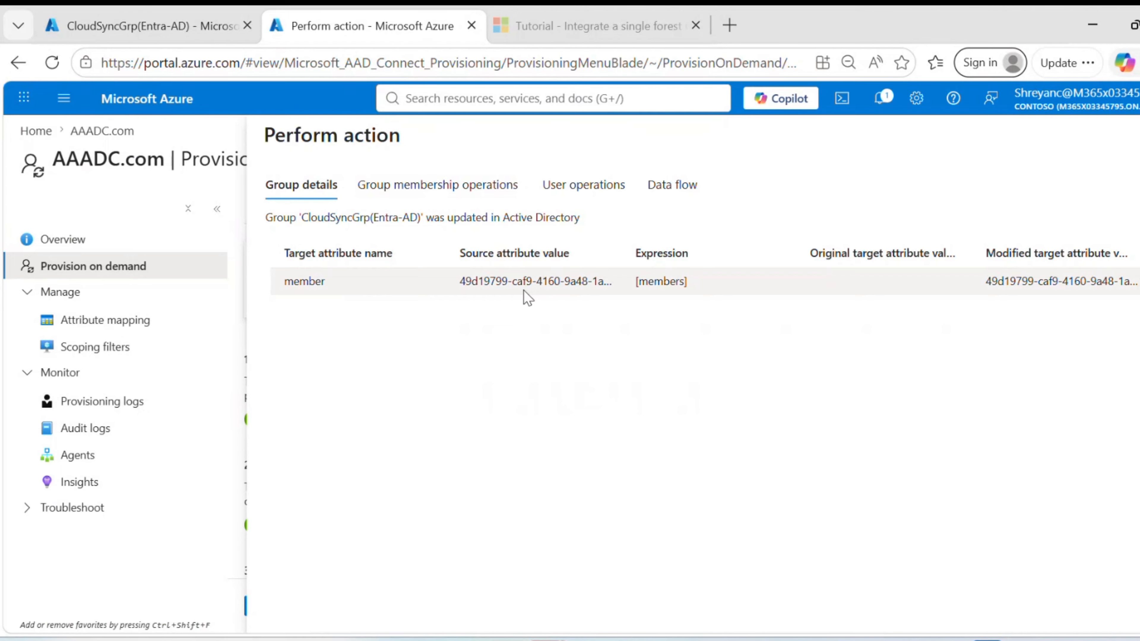
- Review the group membership operations of the on-demand provisioning and the membership update details for the synced user
click(439, 196)
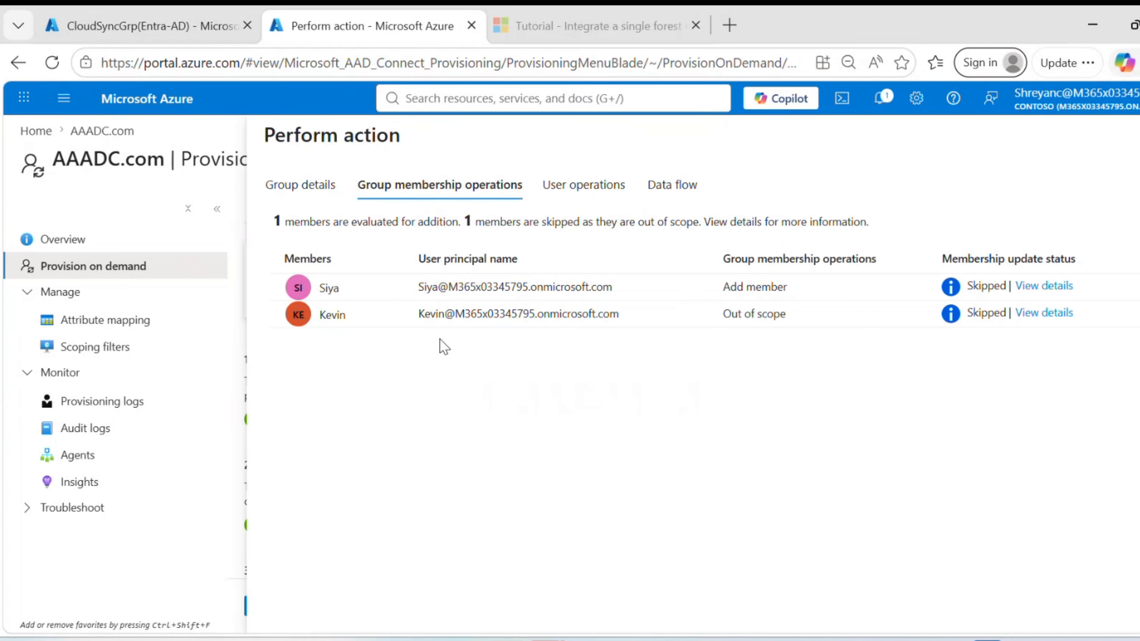
click(1070, 287)
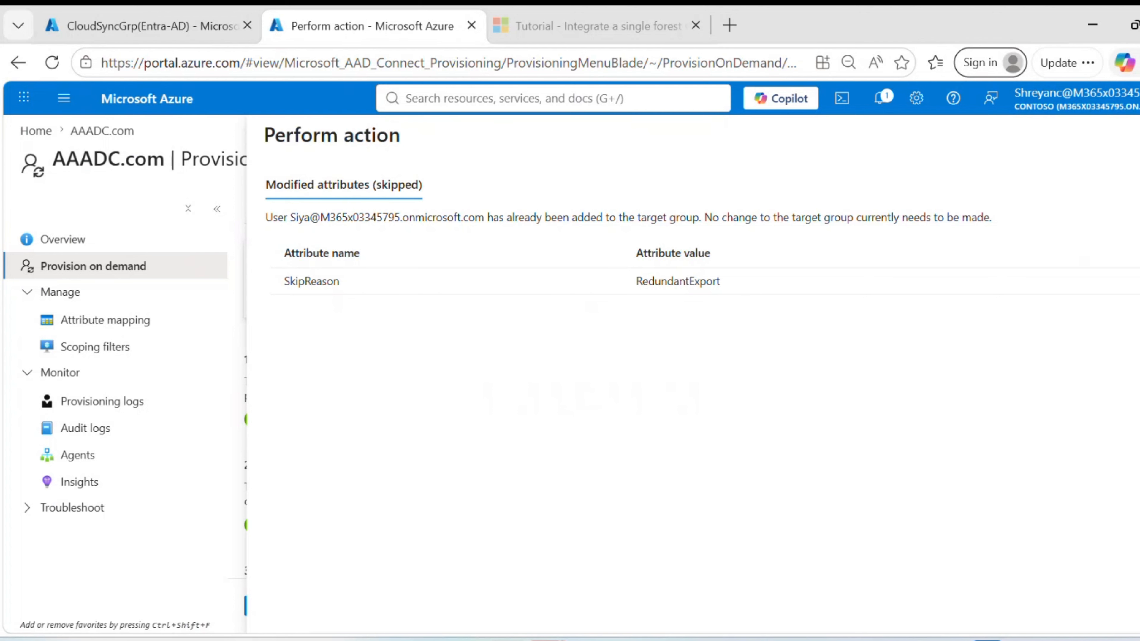
key(Escape)
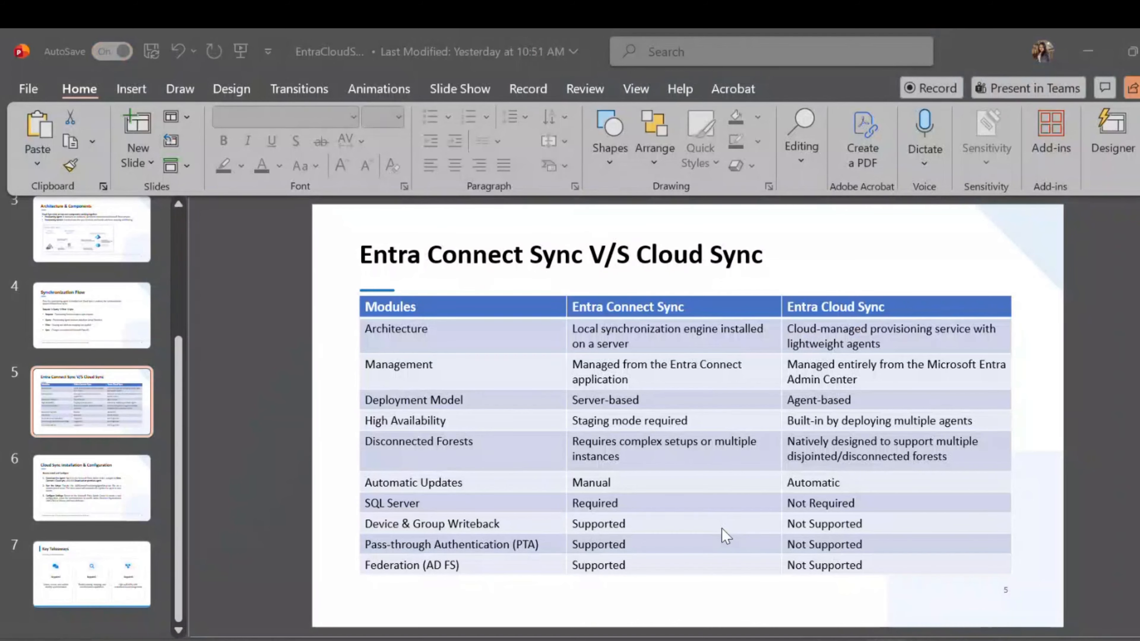